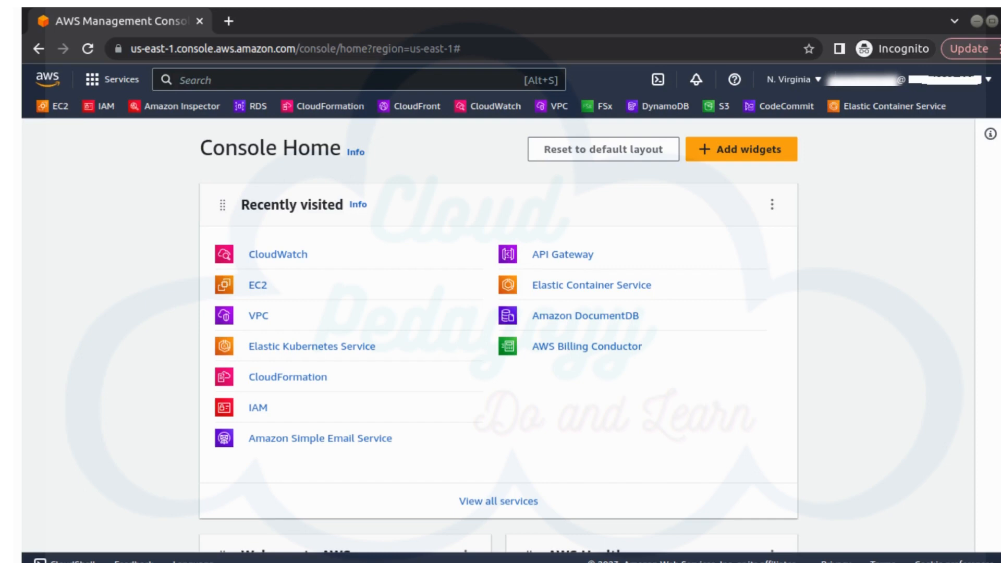
Step: Search for IAM, open the IAM service and show its Users list
{"action": "left_click", "coordinate": [290, 78]}
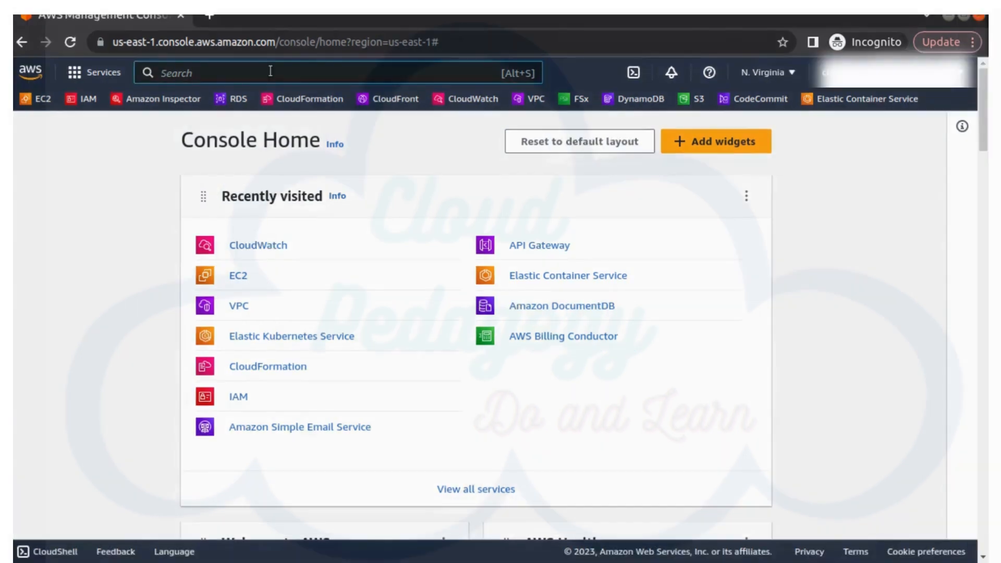
{"action": "type", "text": "IAM"}
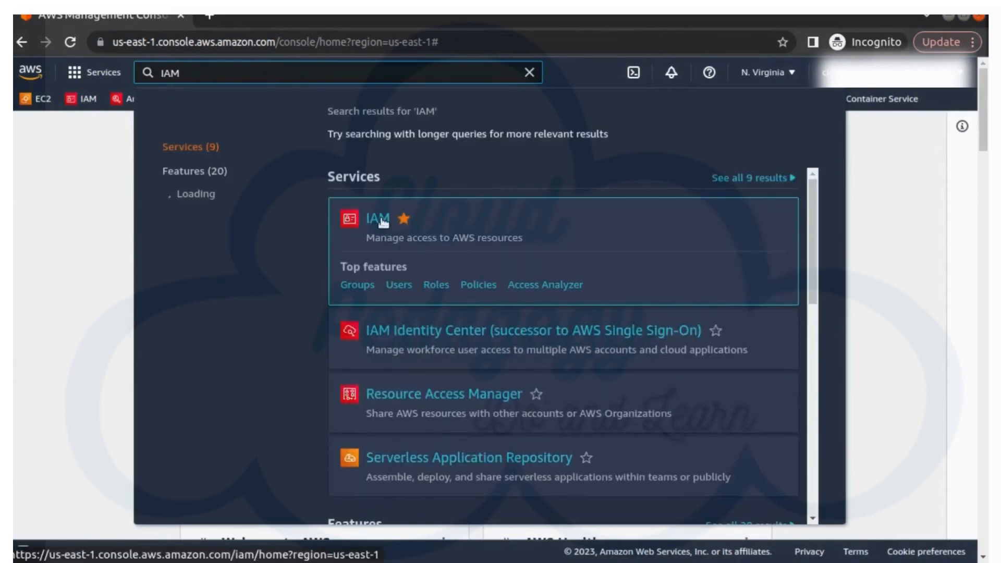
{"action": "left_click", "coordinate": [383, 222]}
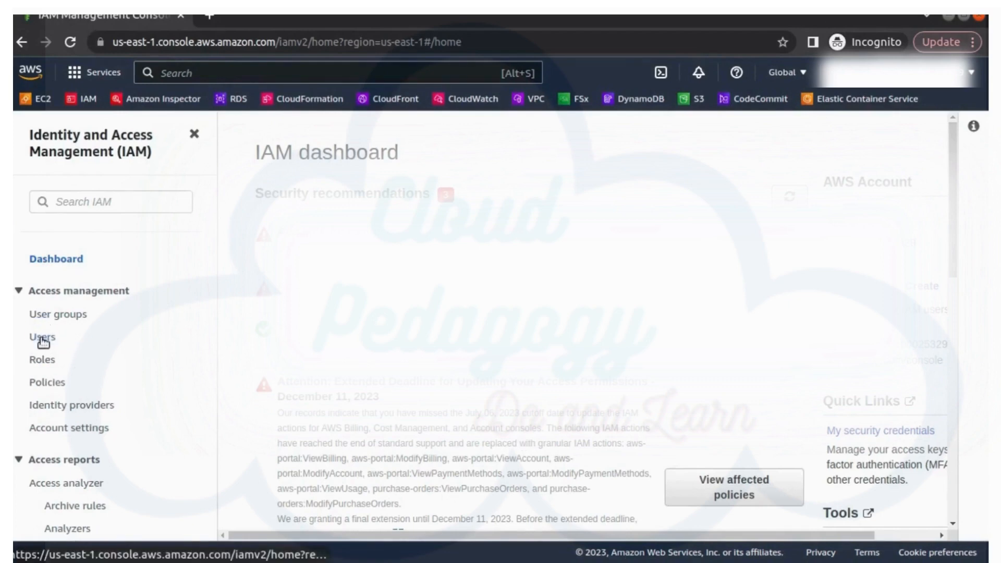
{"action": "left_click", "coordinate": [43, 339]}
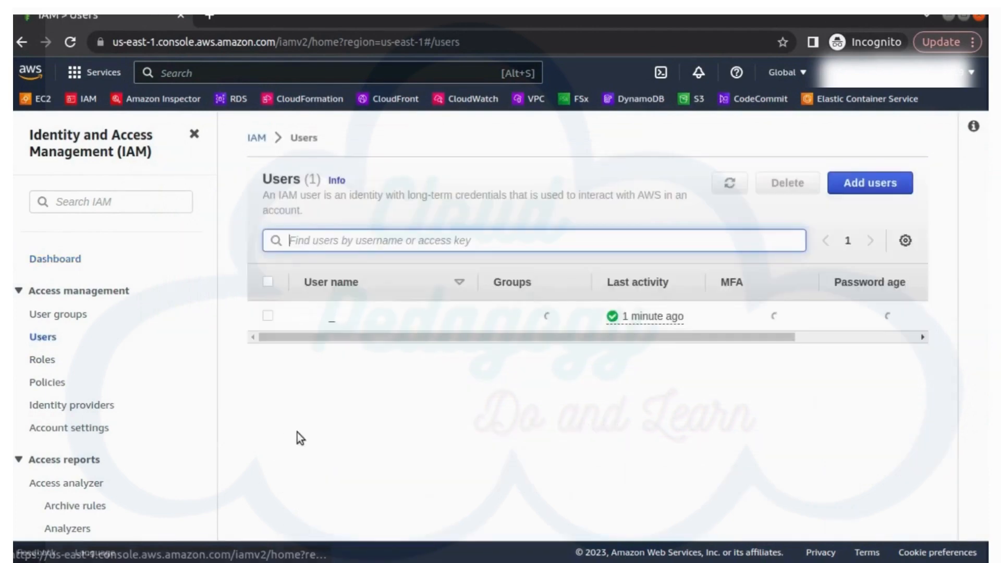
Step: Add user Developer1 with console access and a pasted custom password, then continue to permissions
{"action": "left_click", "coordinate": [886, 191]}
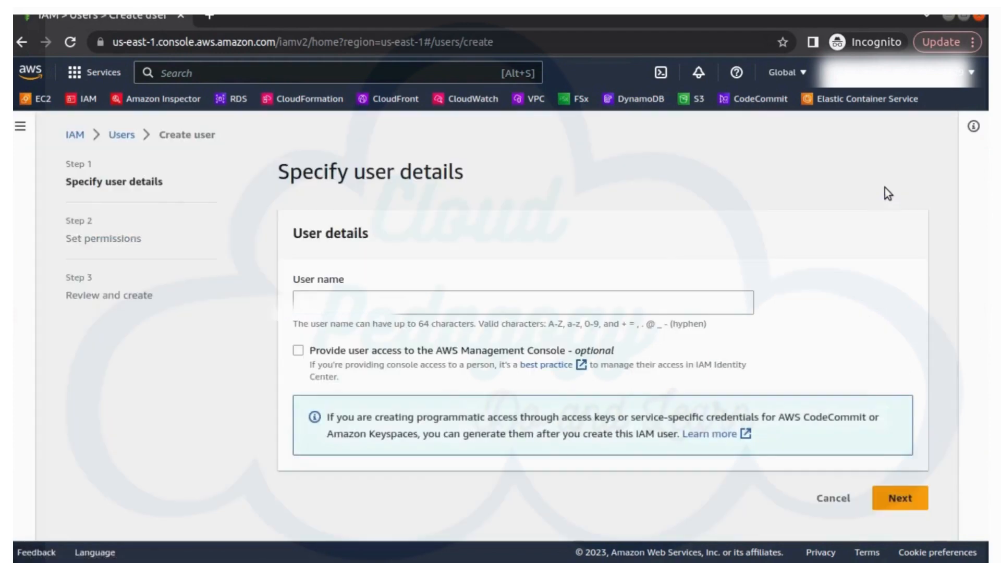
{"action": "left_click", "coordinate": [444, 309]}
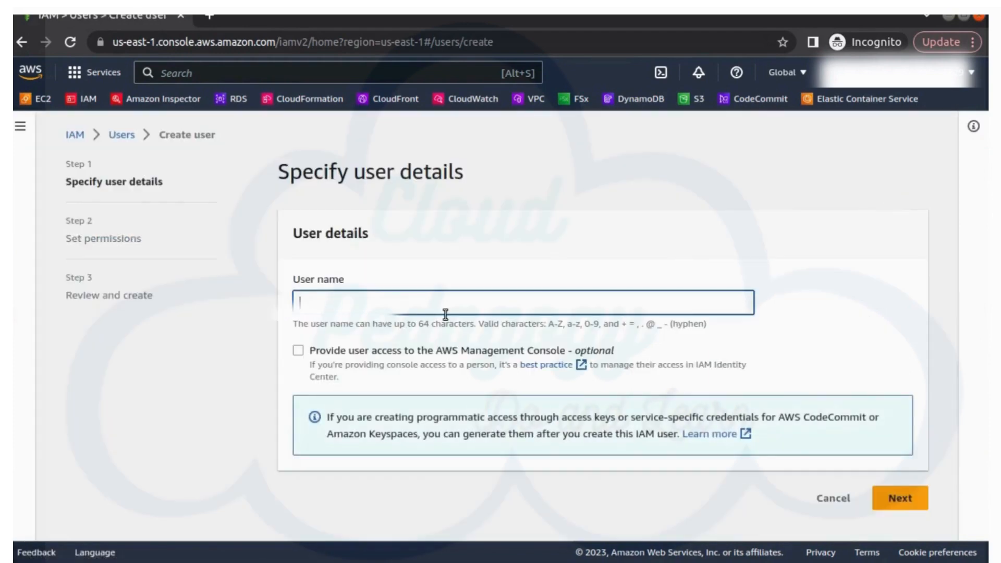
{"action": "type", "text": "Developer"}
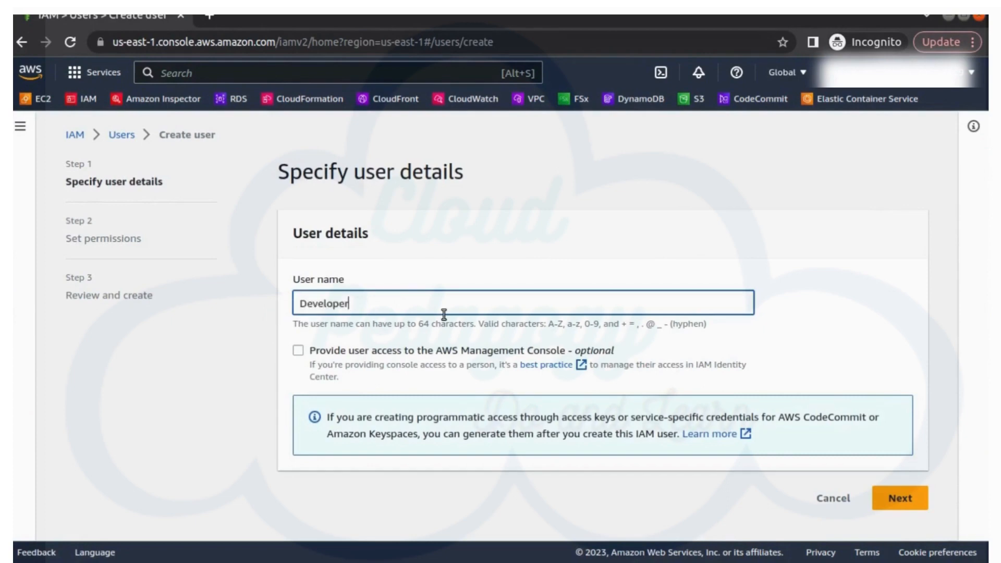
{"action": "type", "text": "1"}
{"action": "left_click", "coordinate": [298, 349]}
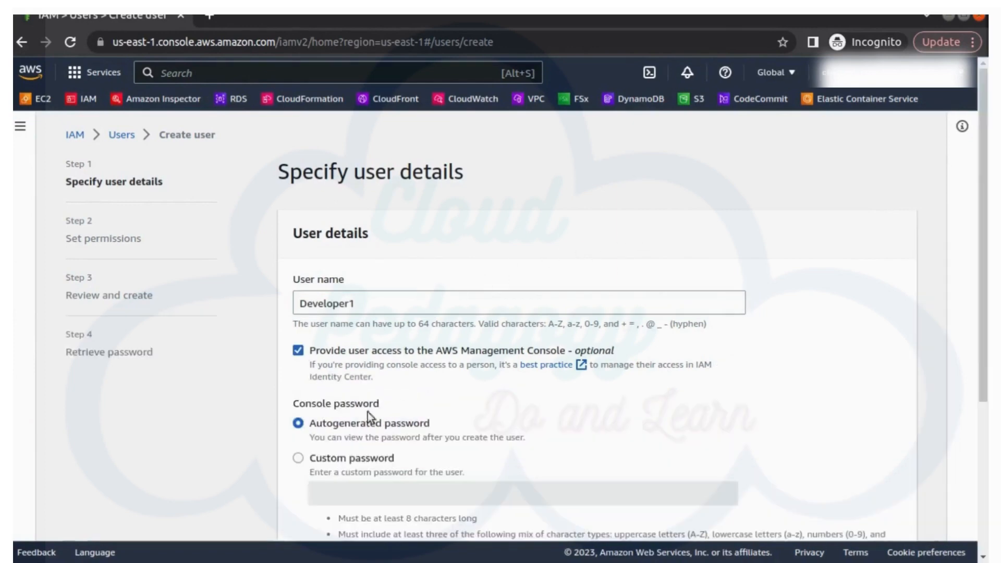
{"action": "left_click", "coordinate": [337, 456]}
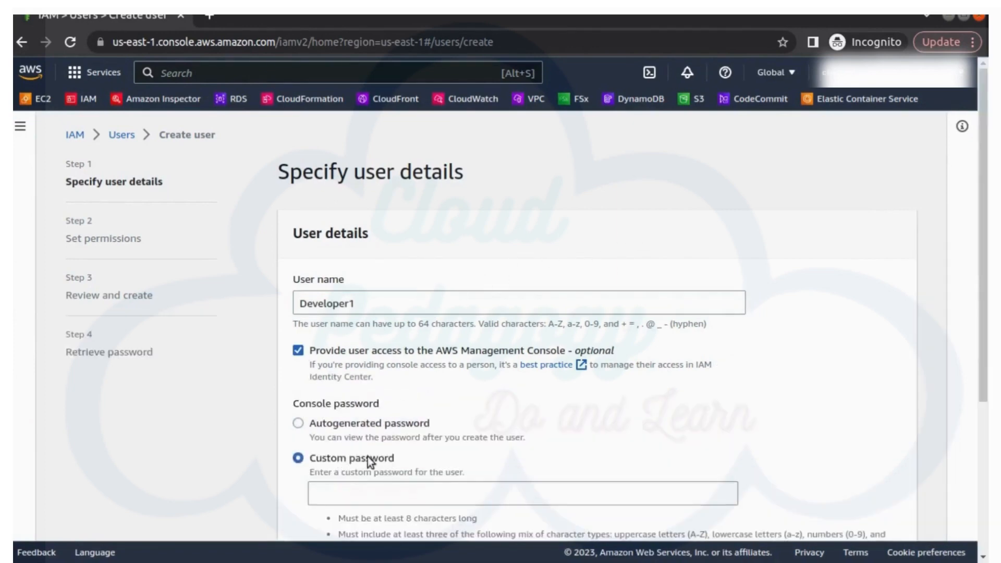
{"action": "scroll", "coordinate": [368, 456], "scroll_direction": "down", "scroll_amount": 2}
{"action": "left_click", "coordinate": [361, 396]}
{"action": "key", "text": "ctrl+v"}
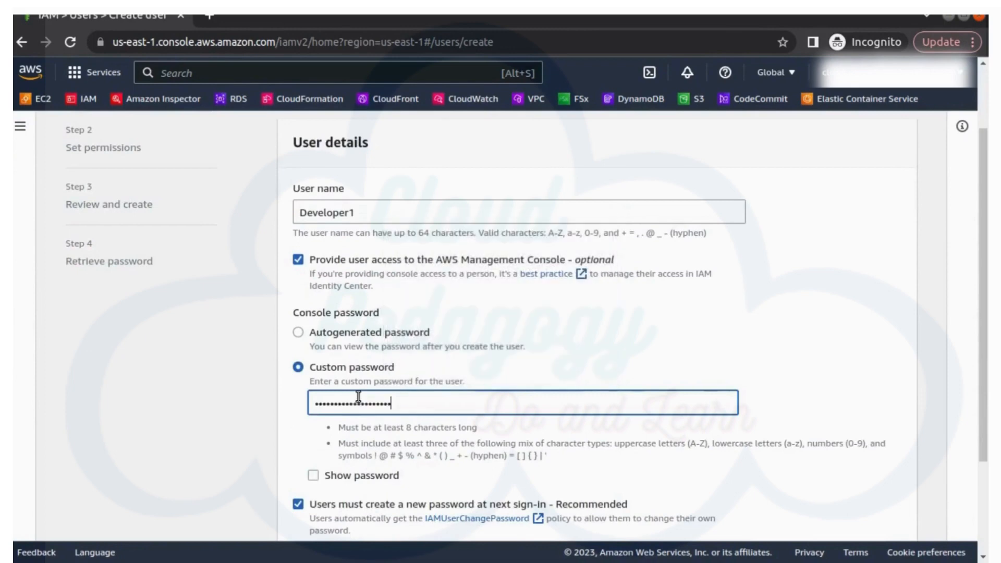
{"action": "scroll", "coordinate": [931, 474], "scroll_direction": "down", "scroll_amount": 3}
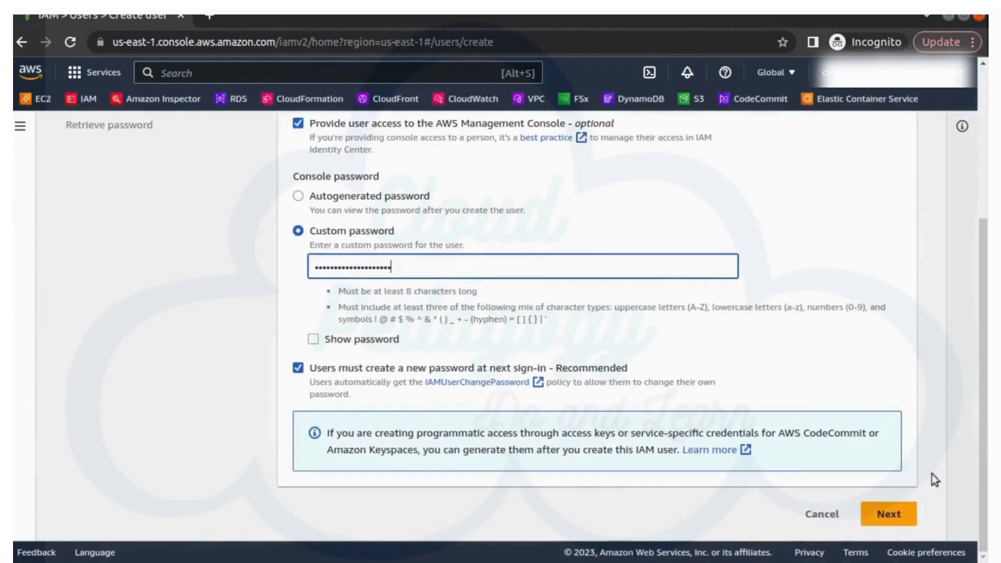
{"action": "left_click", "coordinate": [895, 513]}
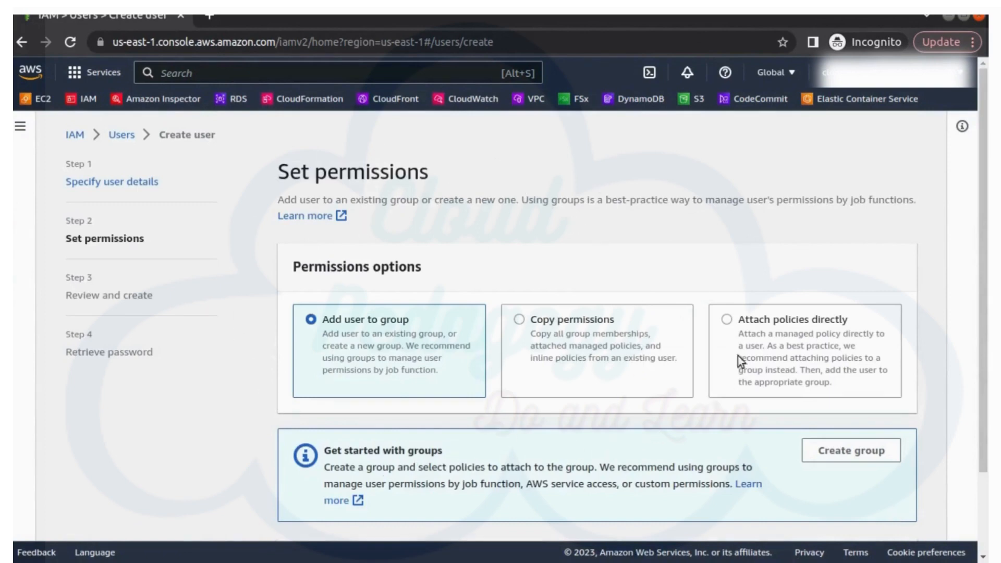
Step: Attach the AmazonEC2FullAccess policy directly to Developer1 and review the new user
{"action": "left_click", "coordinate": [747, 324]}
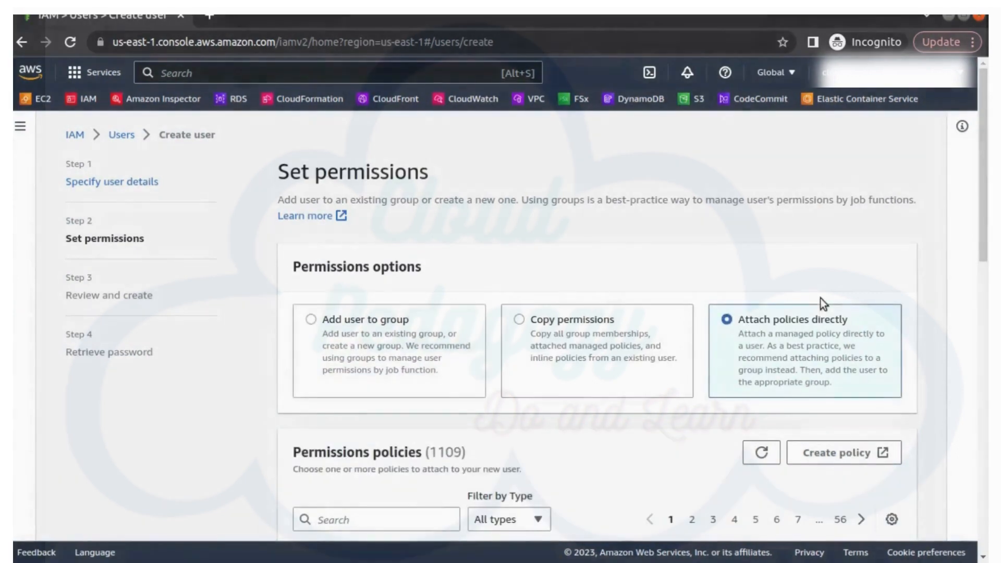
{"action": "scroll", "coordinate": [772, 374], "scroll_direction": "down", "scroll_amount": 7}
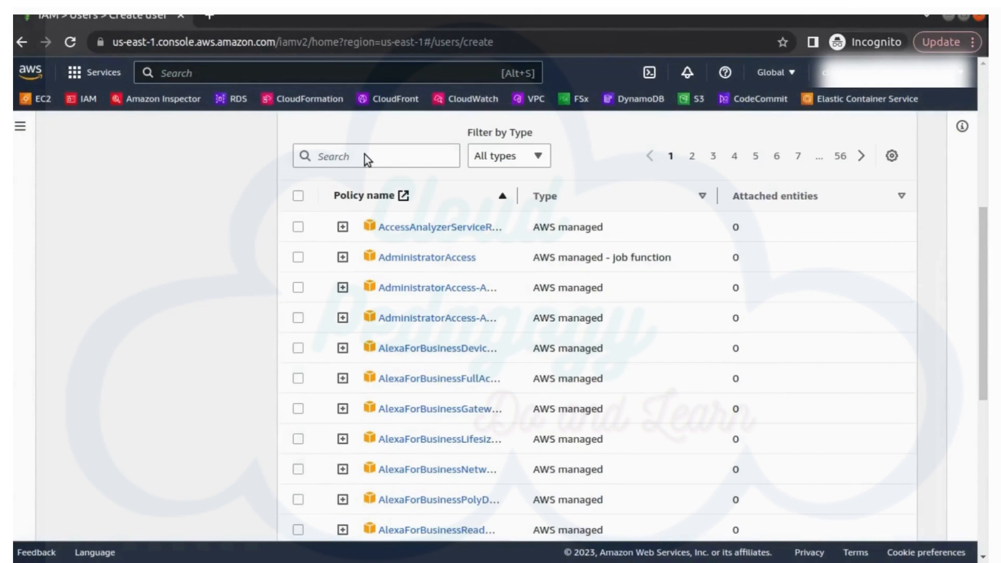
{"action": "left_click", "coordinate": [352, 155]}
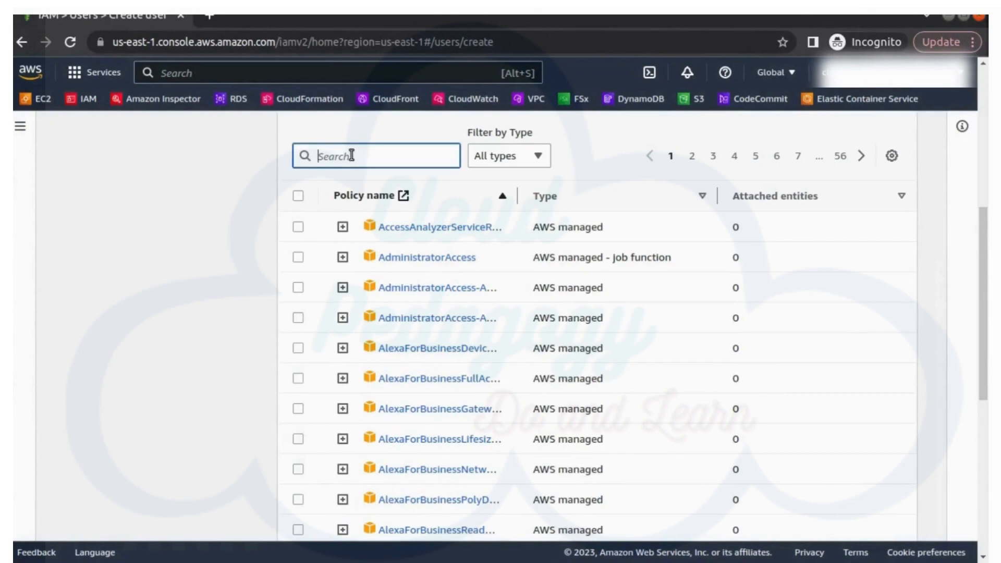
{"action": "type", "text": "ec2full"}
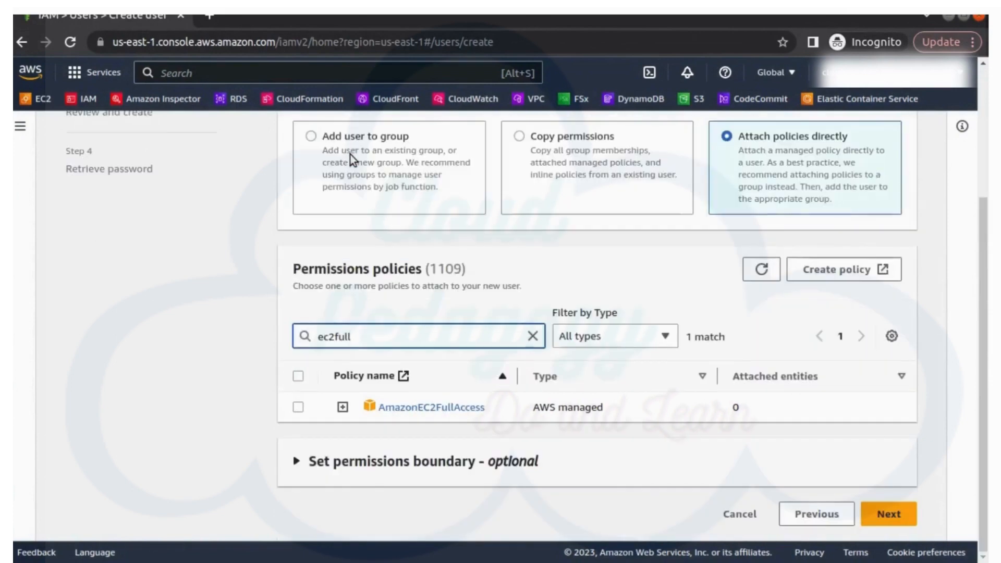
{"action": "left_click", "coordinate": [297, 407]}
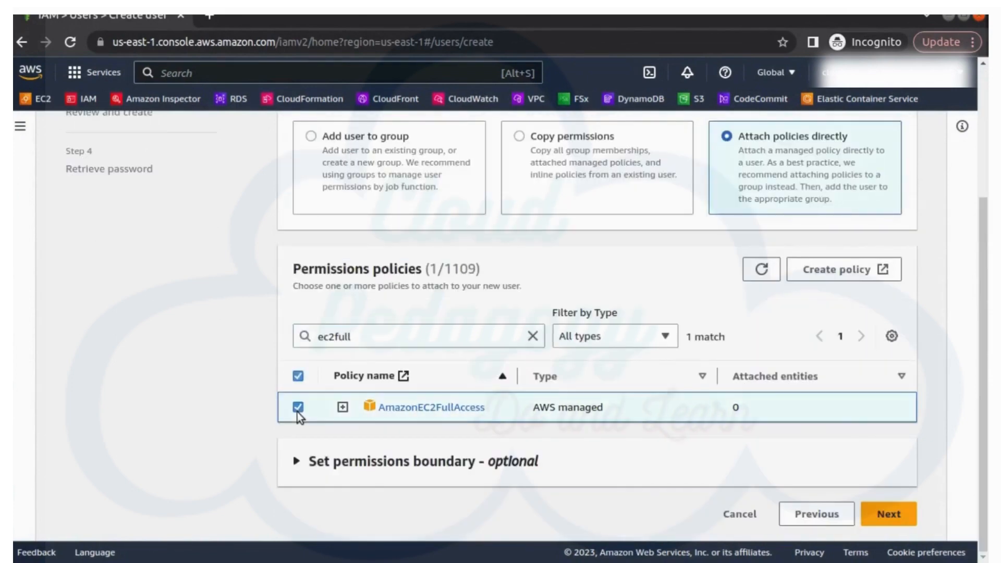
{"action": "left_click", "coordinate": [900, 523]}
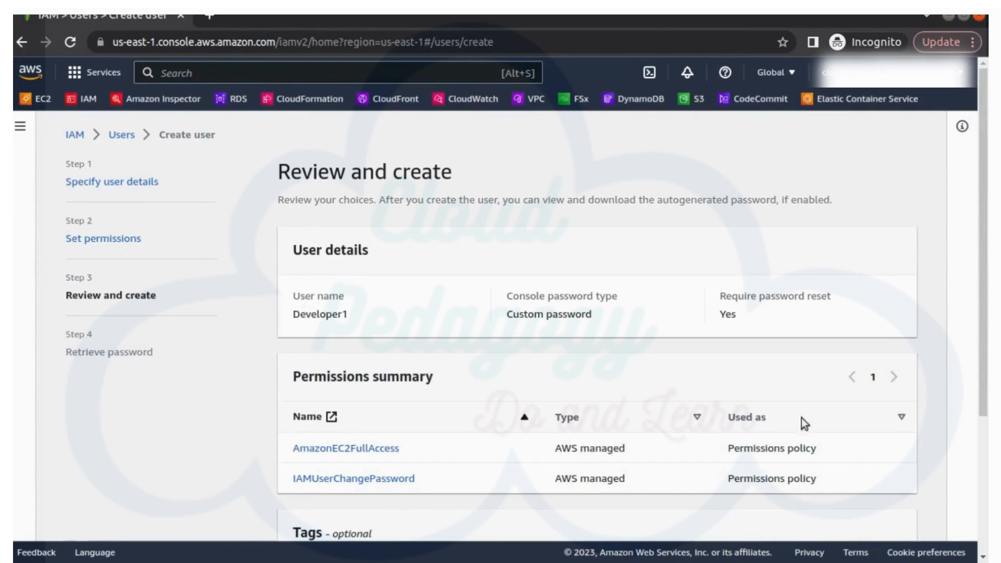
{"action": "scroll", "coordinate": [801, 417], "scroll_direction": "down", "scroll_amount": 4}
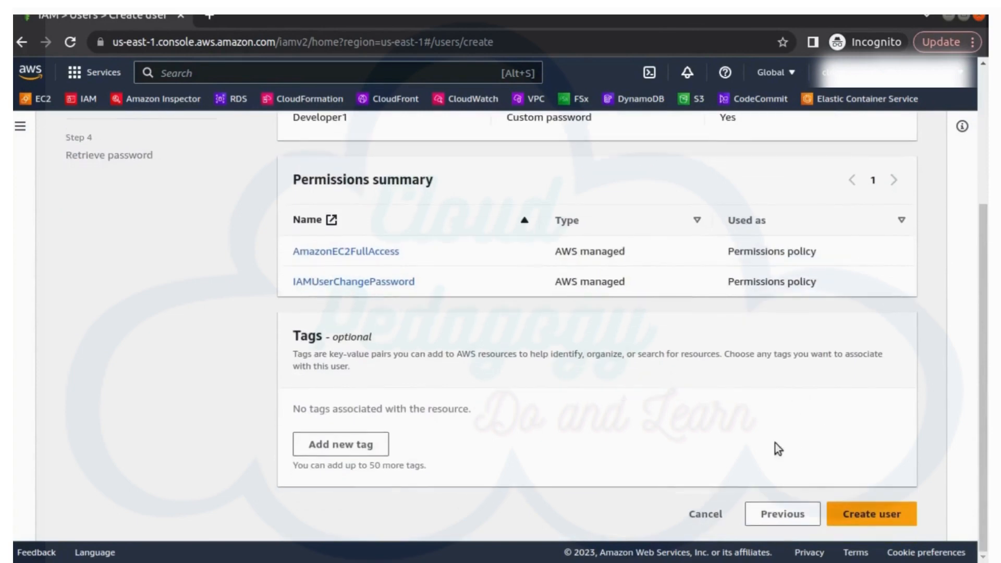
Step: Create Developer1, return to the users list past the password warning, and begin another user
{"action": "left_click", "coordinate": [865, 511]}
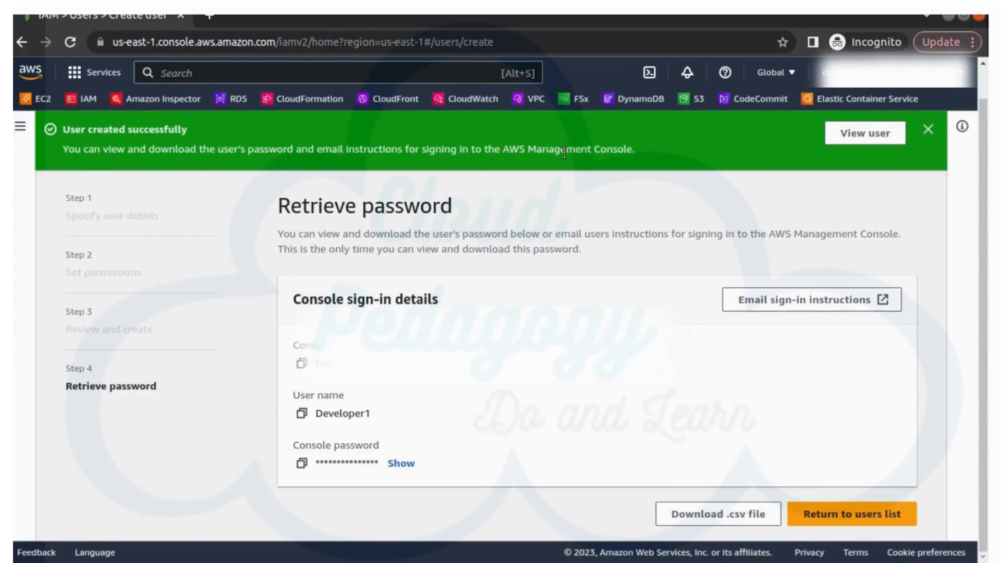
{"action": "left_click", "coordinate": [859, 523]}
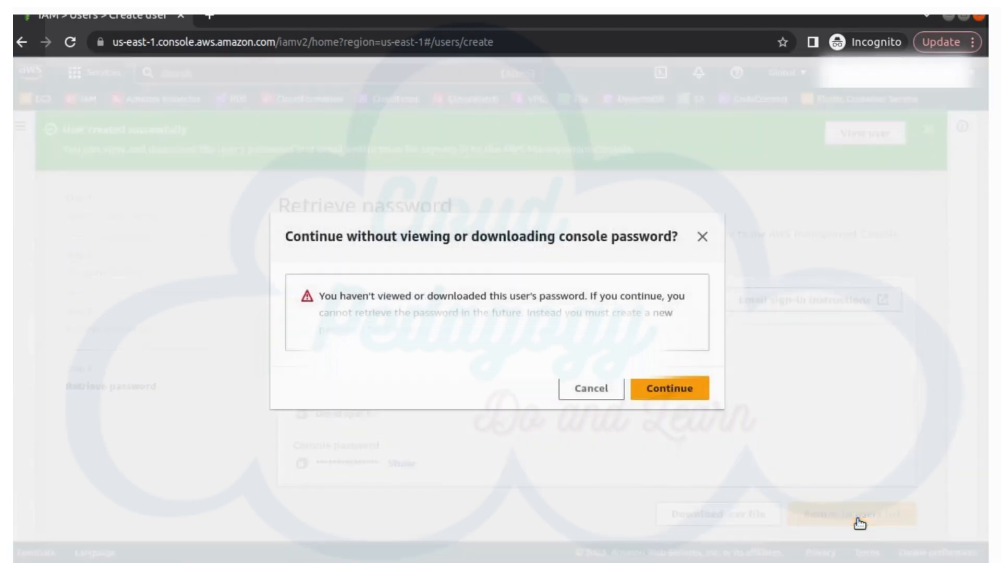
{"action": "left_click", "coordinate": [683, 400]}
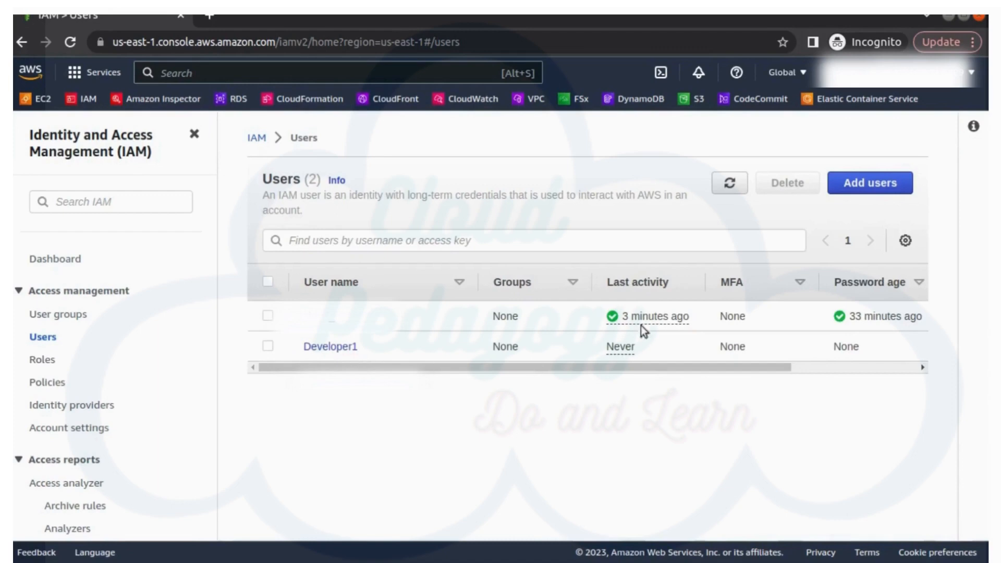
{"action": "left_click", "coordinate": [886, 184]}
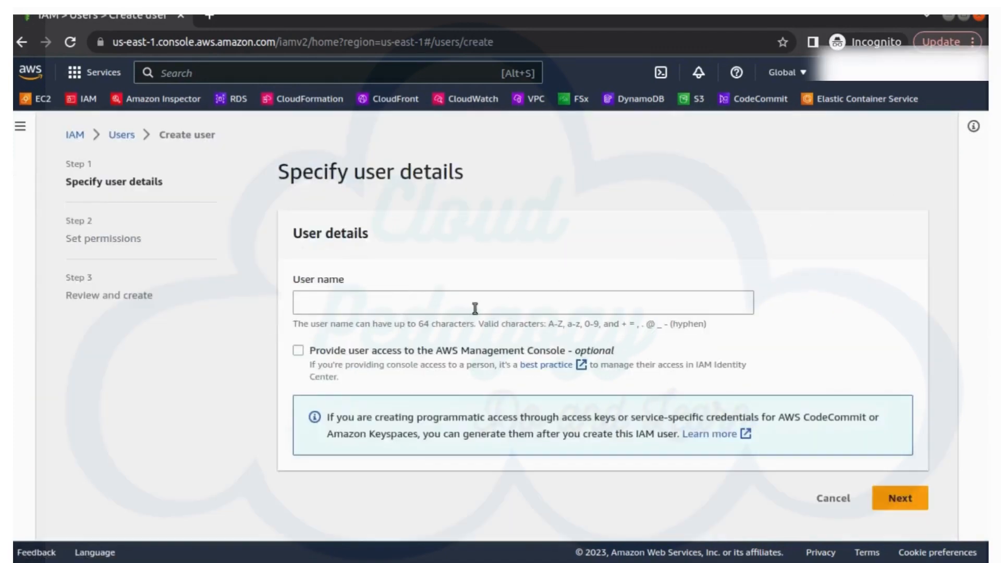
Step: Name the new user Developer2 and enable console access with a pasted custom password
{"action": "left_click", "coordinate": [471, 308]}
{"action": "type", "text": "Deve"}
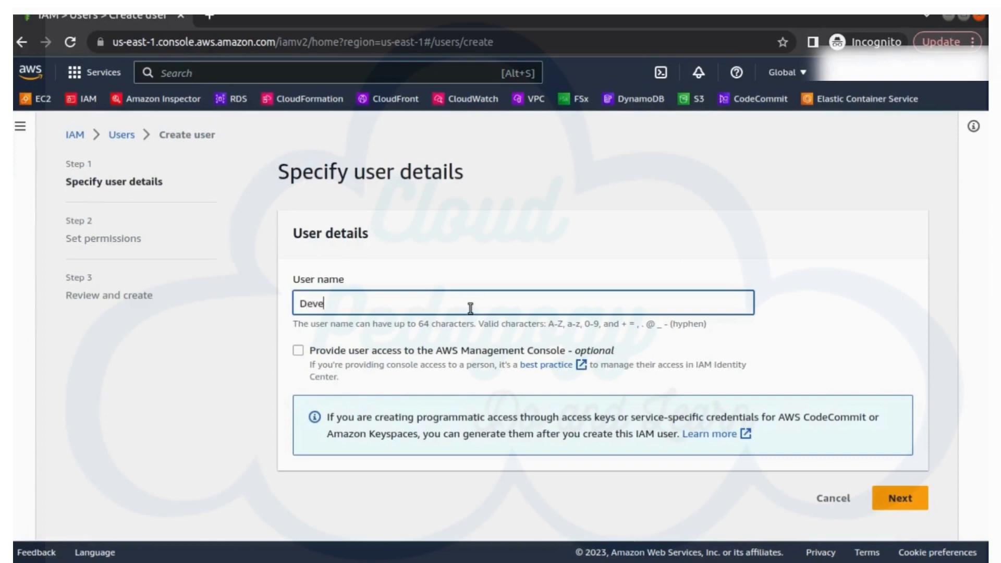
{"action": "type", "text": "loper2"}
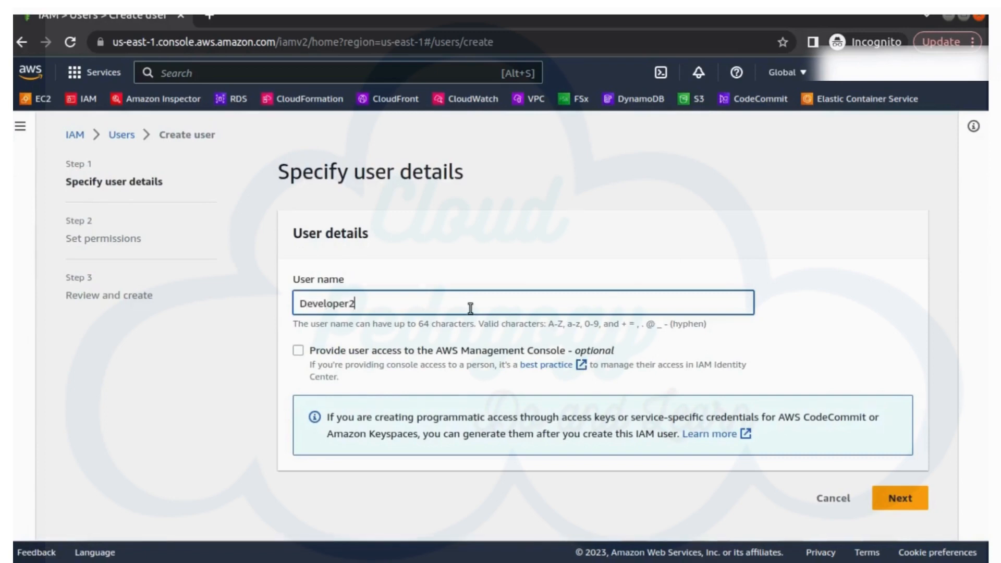
{"action": "left_click", "coordinate": [297, 351]}
{"action": "scroll", "coordinate": [352, 405], "scroll_direction": "down", "scroll_amount": 3}
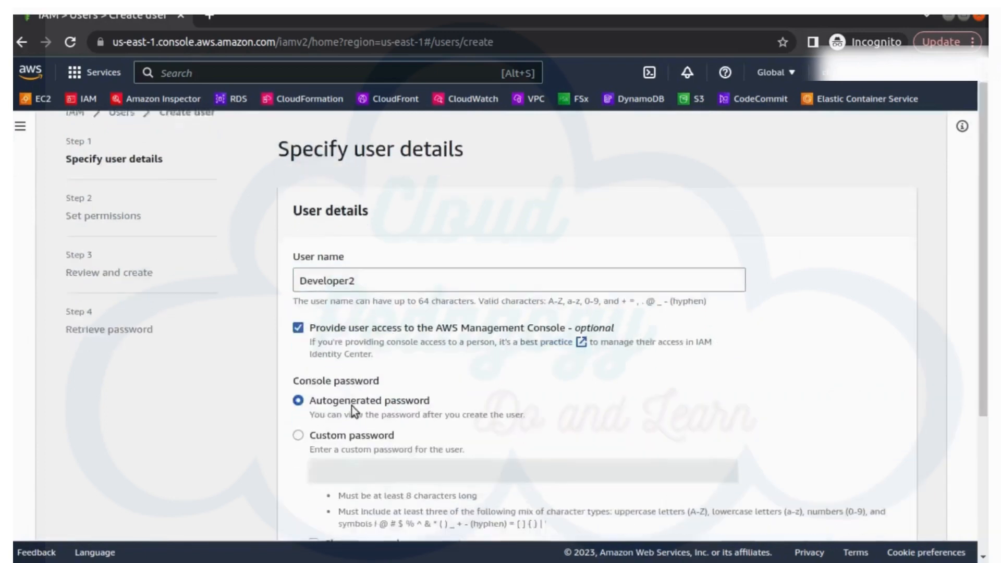
{"action": "left_click", "coordinate": [327, 280]}
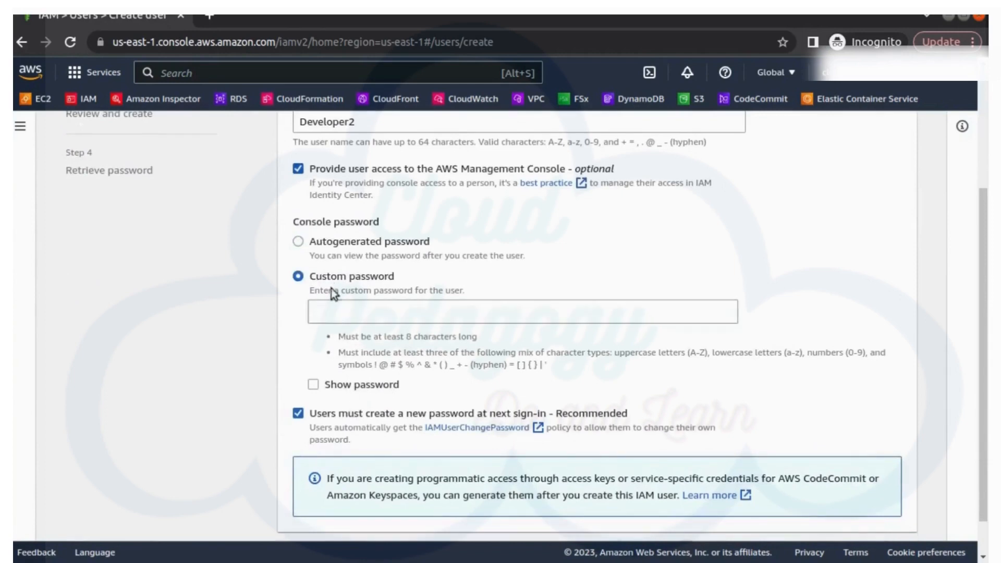
{"action": "left_click", "coordinate": [348, 313]}
{"action": "key", "text": "ctrl+v"}
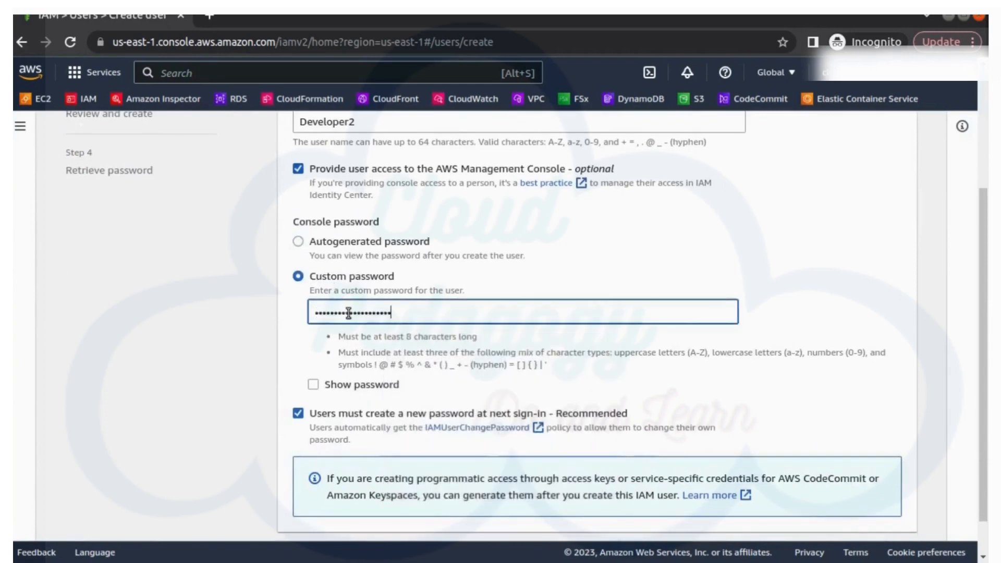
{"action": "scroll", "coordinate": [793, 415], "scroll_direction": "down", "scroll_amount": 1}
{"action": "left_click", "coordinate": [900, 519]}
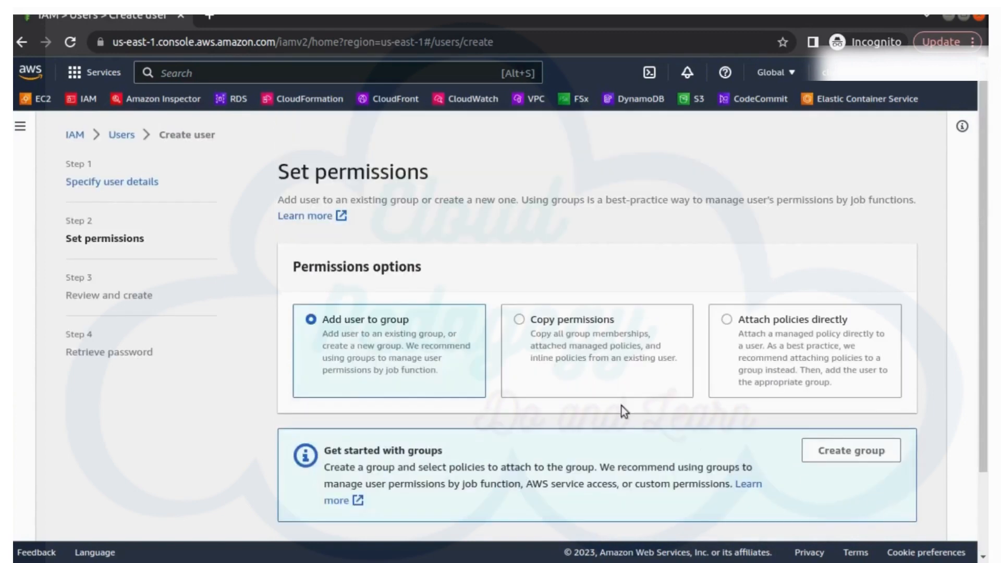
Step: Attach AmazonEC2FullAccess directly to Developer2 and create the user
{"action": "left_click", "coordinate": [802, 319]}
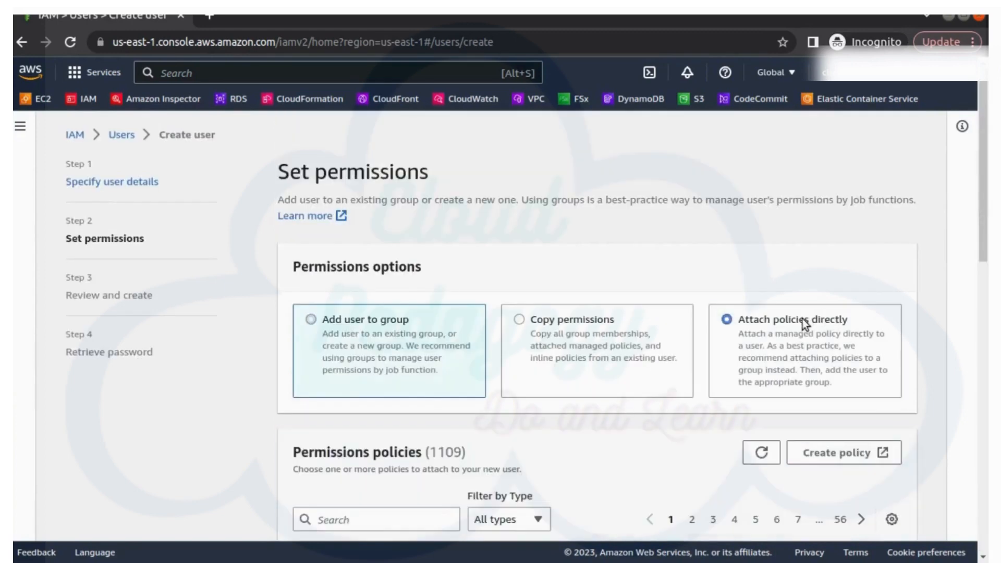
{"action": "scroll", "coordinate": [799, 326], "scroll_direction": "down", "scroll_amount": 5}
{"action": "left_click", "coordinate": [353, 253]}
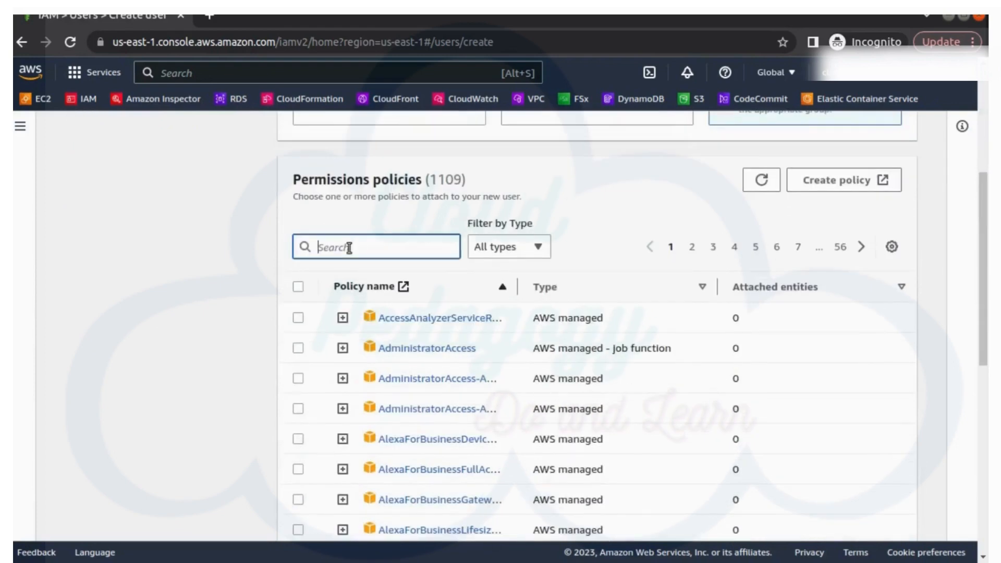
{"action": "type", "text": "ec2"}
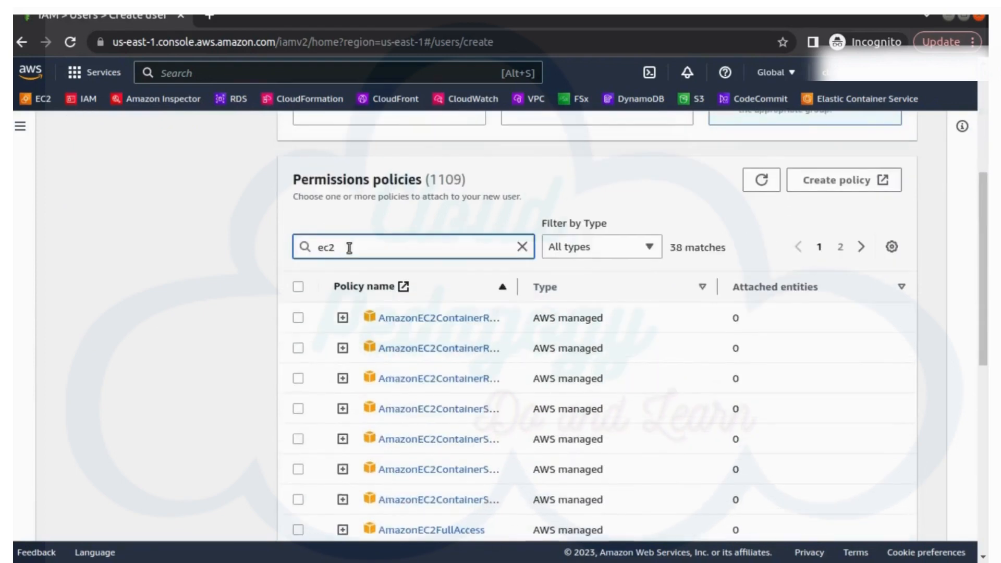
{"action": "type", "text": "fu"}
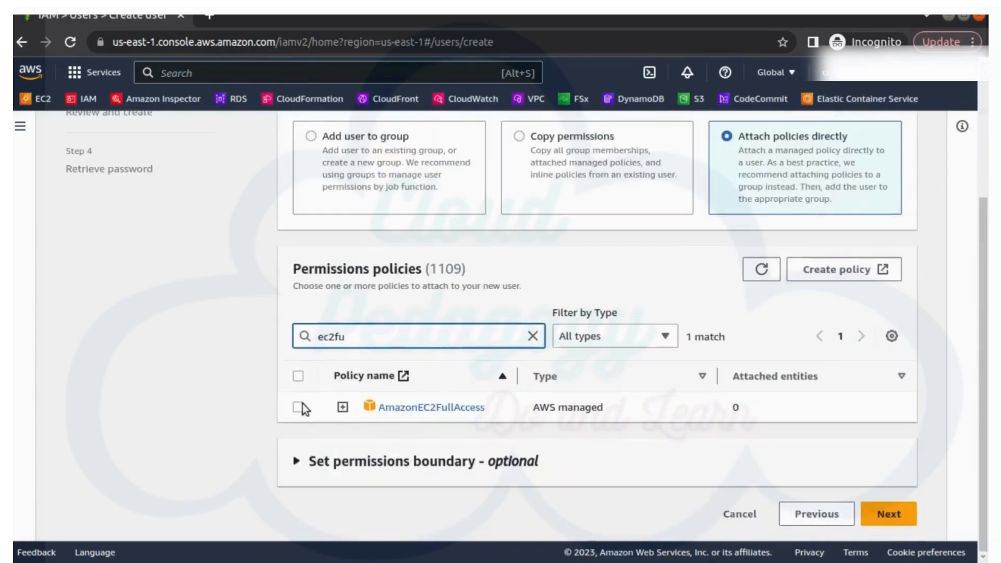
{"action": "left_click", "coordinate": [348, 419]}
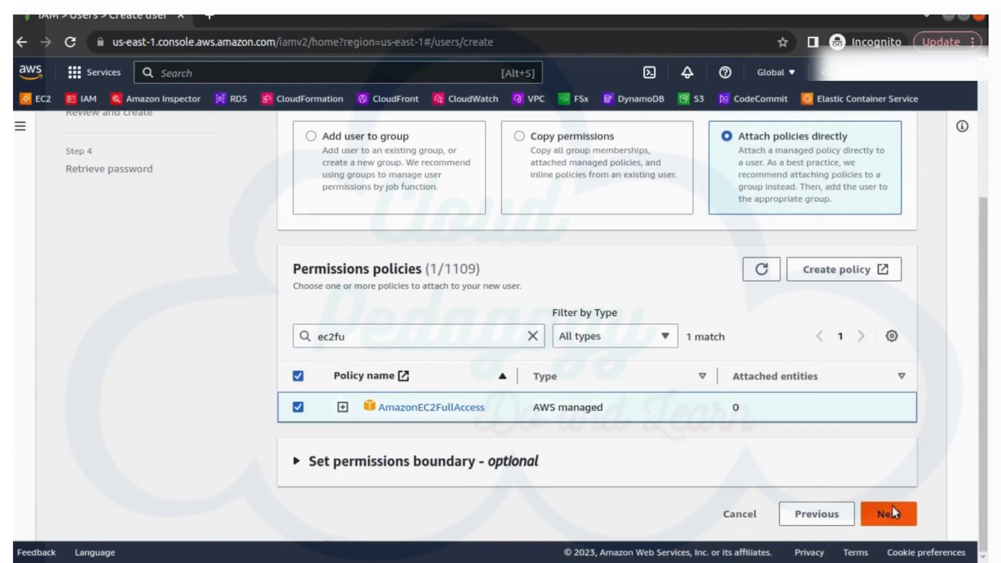
{"action": "left_click", "coordinate": [893, 506]}
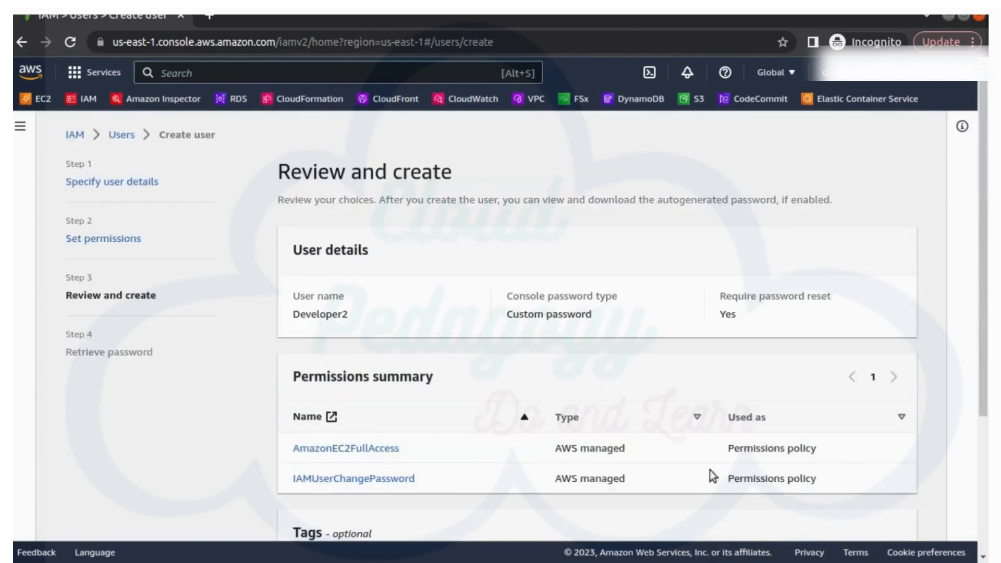
{"action": "scroll", "coordinate": [718, 436], "scroll_direction": "down", "scroll_amount": 5}
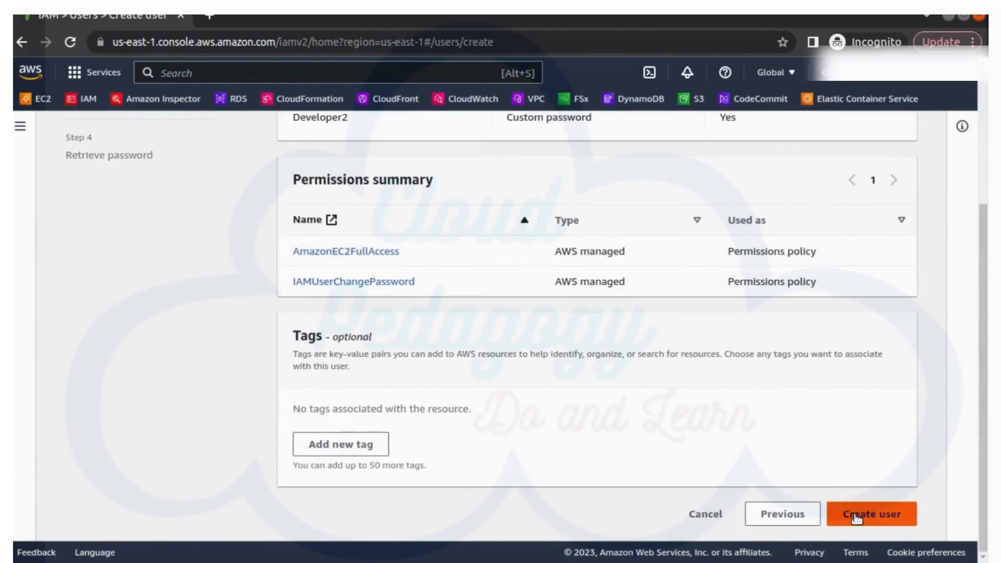
{"action": "left_click", "coordinate": [855, 515]}
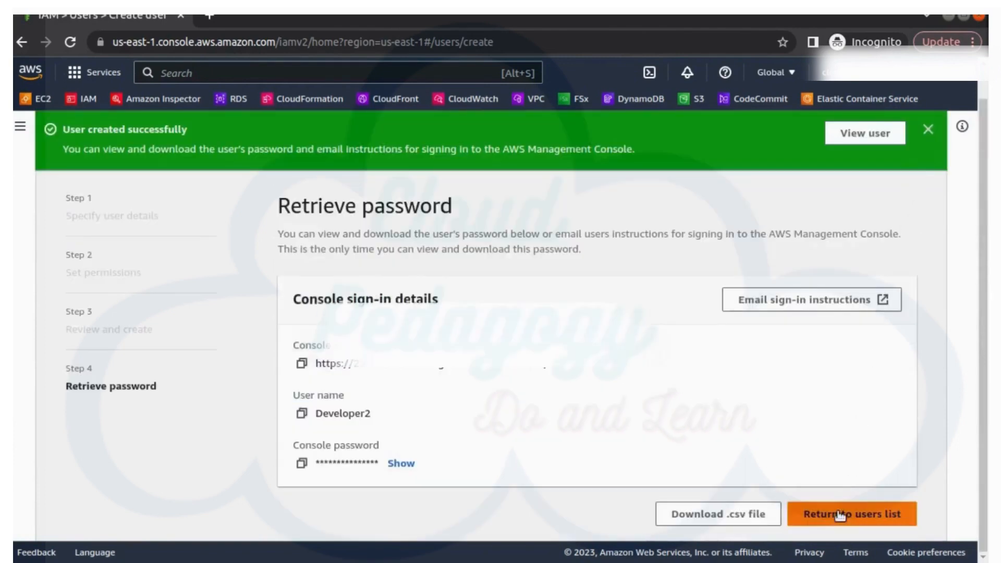
Step: Dismiss the success message, return to the users list past the password warning, and begin another user
{"action": "left_click", "coordinate": [928, 129]}
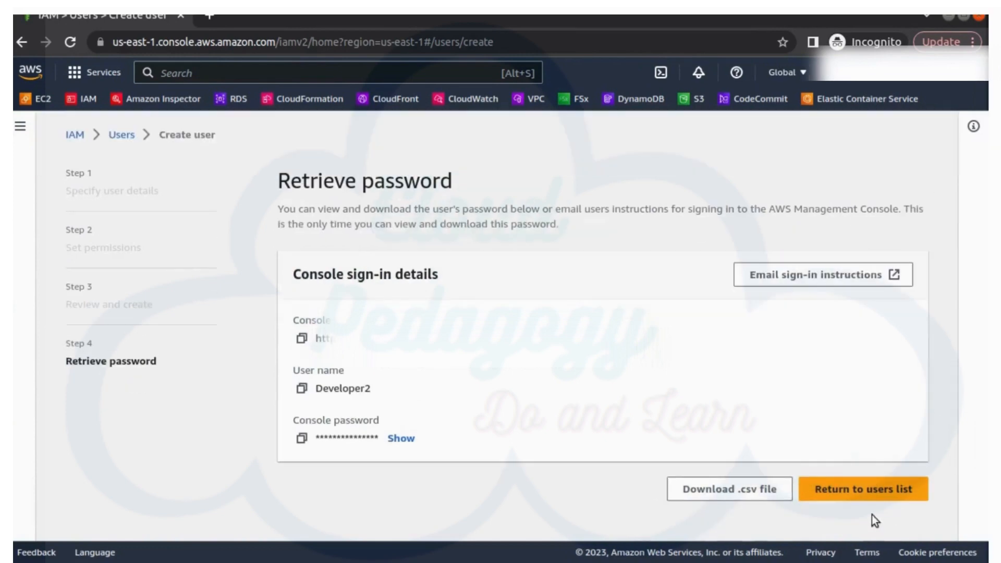
{"action": "left_click", "coordinate": [868, 490]}
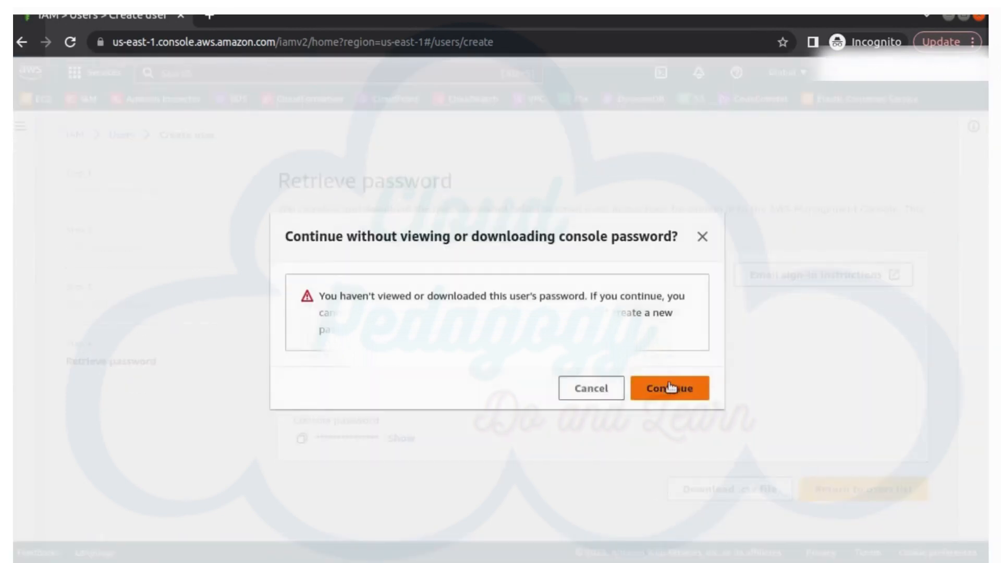
{"action": "left_click", "coordinate": [668, 391]}
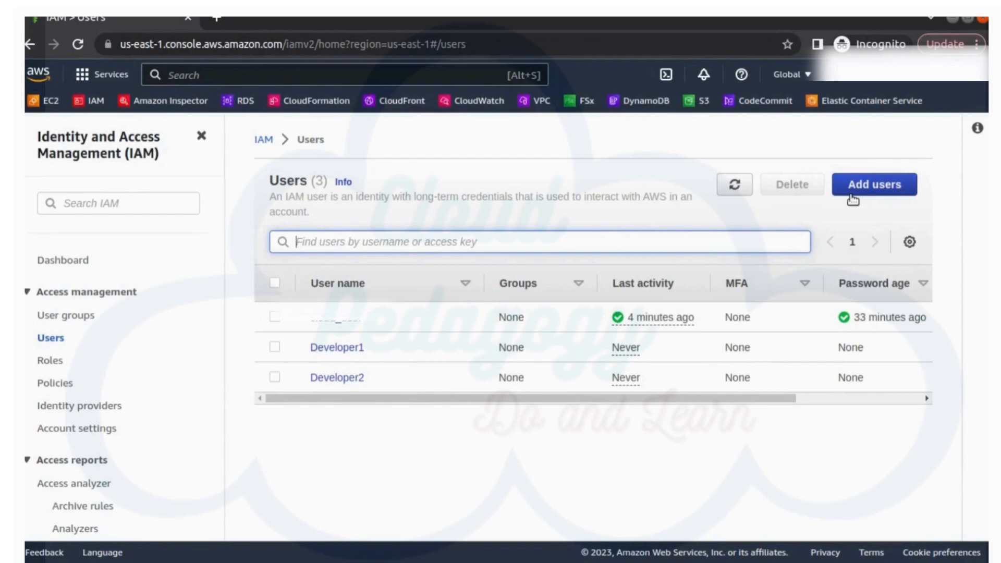
{"action": "left_click", "coordinate": [853, 199]}
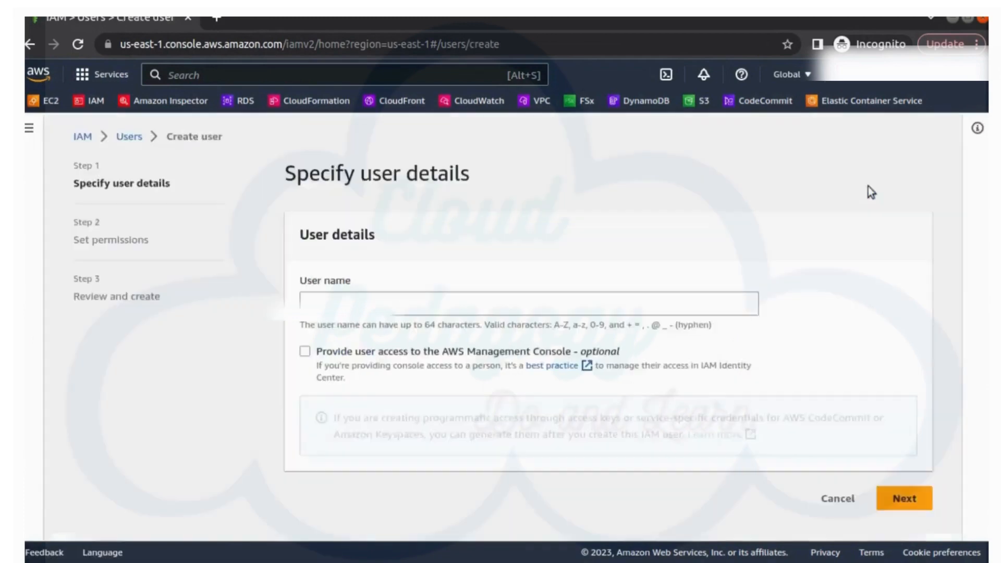
Step: Name the new user Tester1 with console access and a saved custom password
{"action": "left_click", "coordinate": [369, 298]}
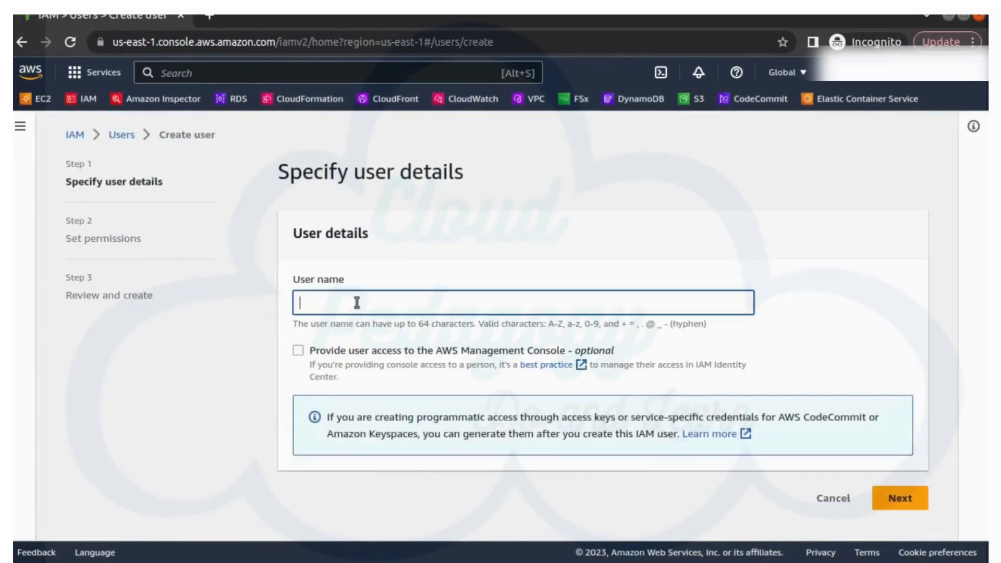
{"action": "type", "text": "Tester1"}
{"action": "left_click", "coordinate": [493, 355]}
{"action": "scroll", "coordinate": [492, 355], "scroll_direction": "down", "scroll_amount": 4}
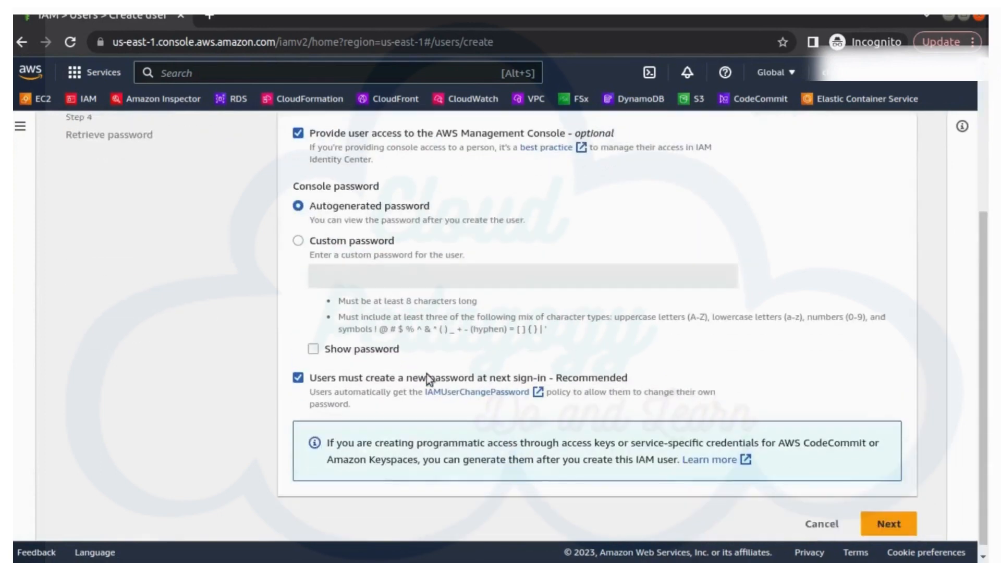
{"action": "left_click", "coordinate": [358, 239]}
{"action": "left_click", "coordinate": [447, 266]}
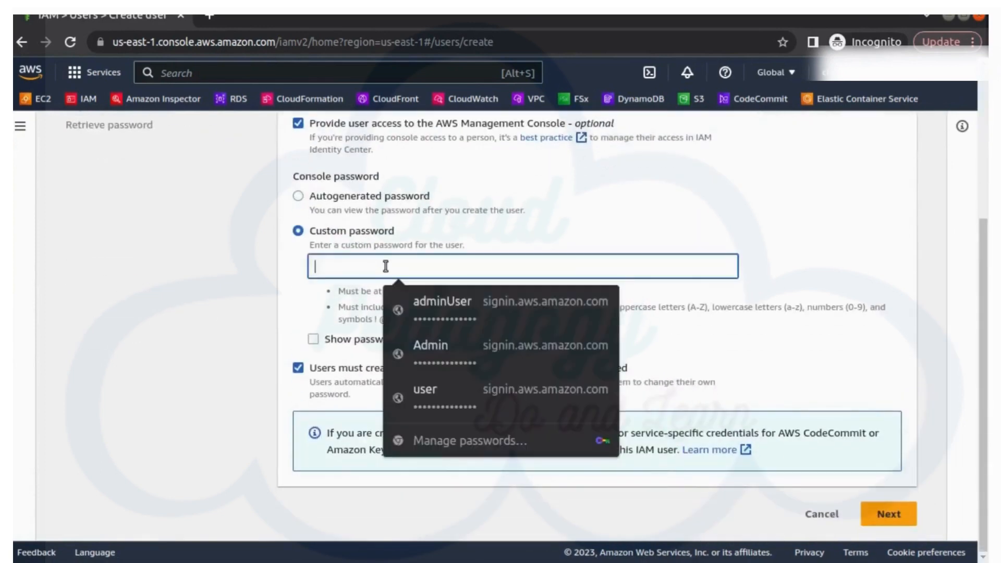
{"action": "left_click", "coordinate": [451, 287]}
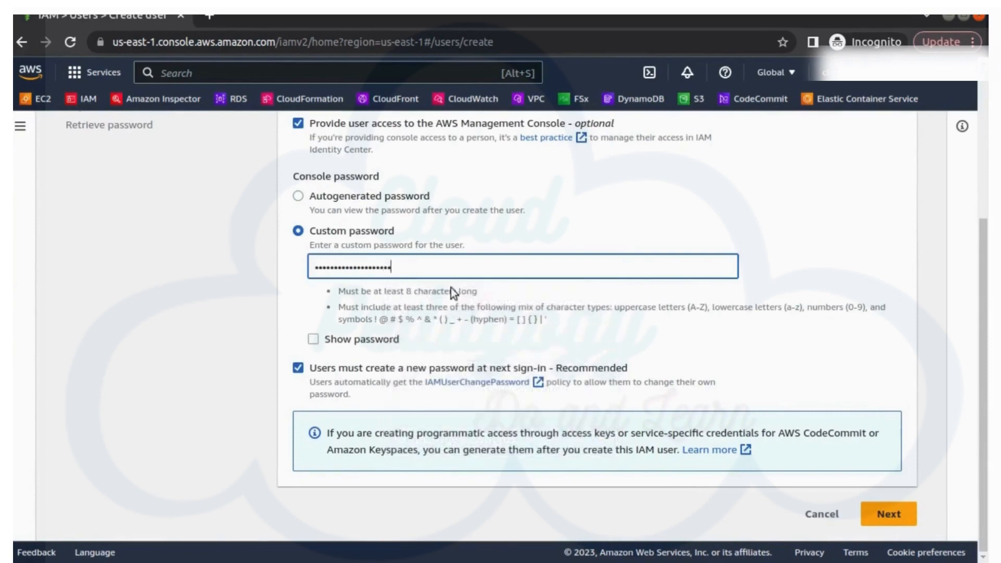
{"action": "left_click", "coordinate": [894, 521]}
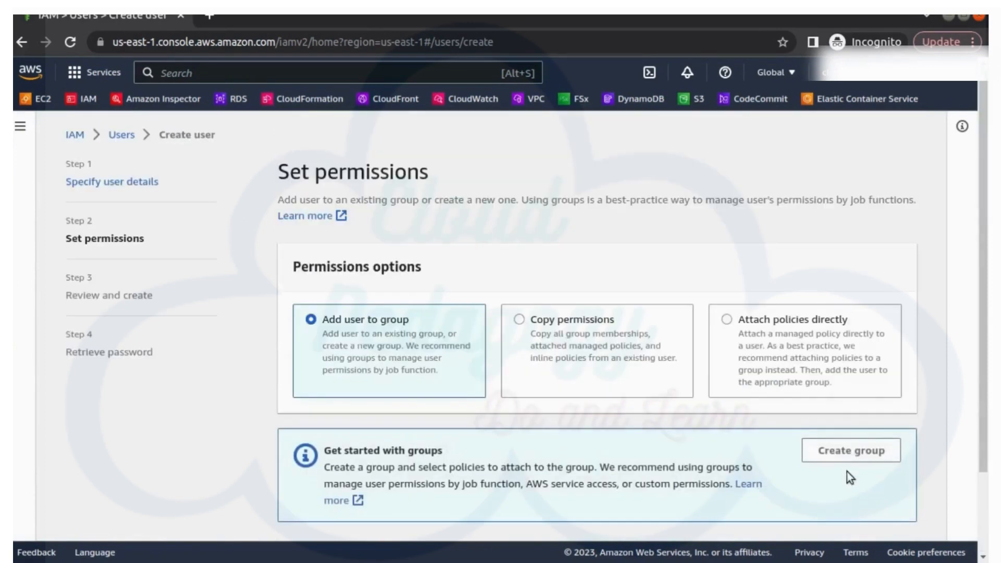
Step: Attach AmazonEC2ReadOnlyAccess directly to Tester1 and create the user
{"action": "left_click", "coordinate": [765, 321]}
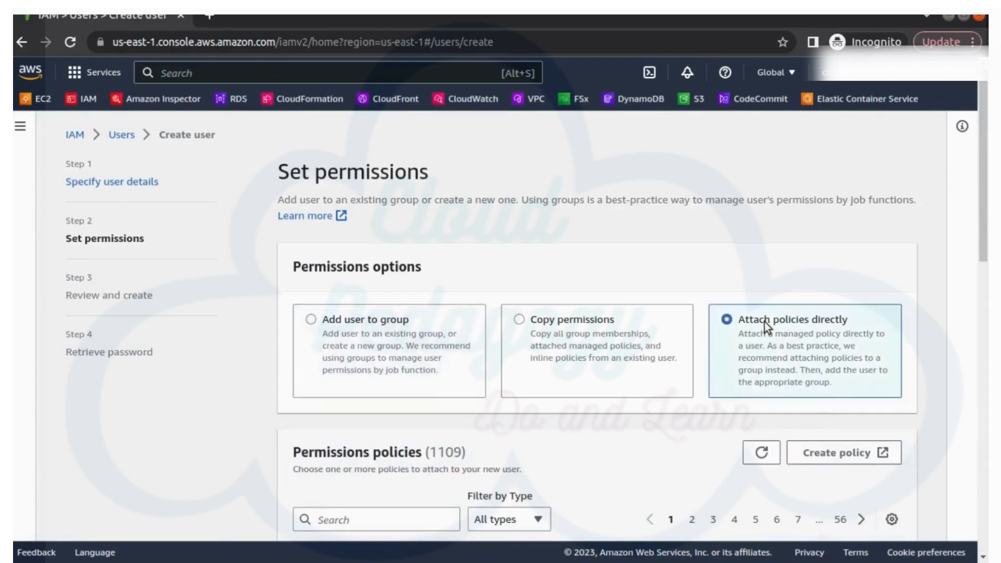
{"action": "scroll", "coordinate": [678, 349], "scroll_direction": "down", "scroll_amount": 4}
{"action": "left_click", "coordinate": [358, 250]}
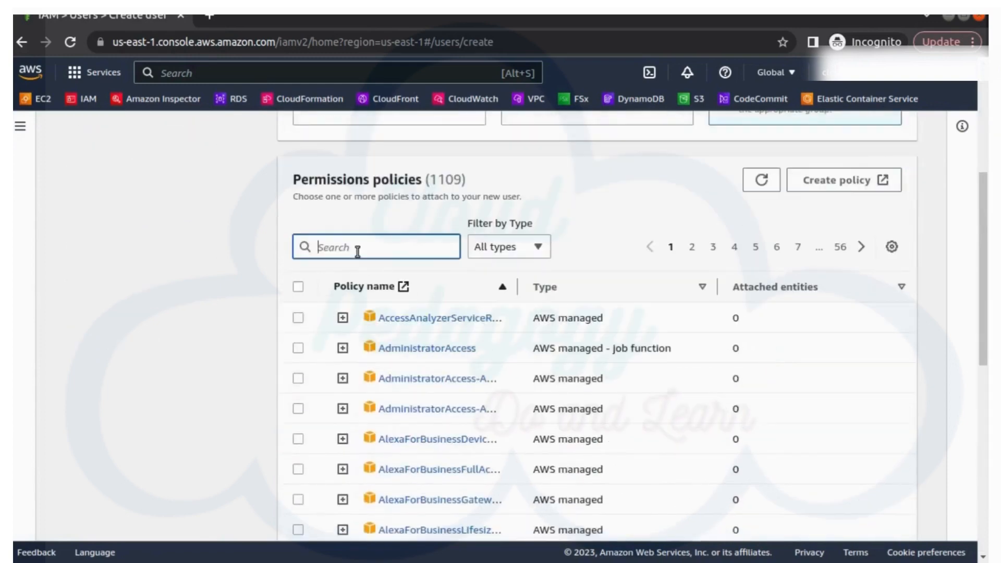
{"action": "type", "text": "ec2"}
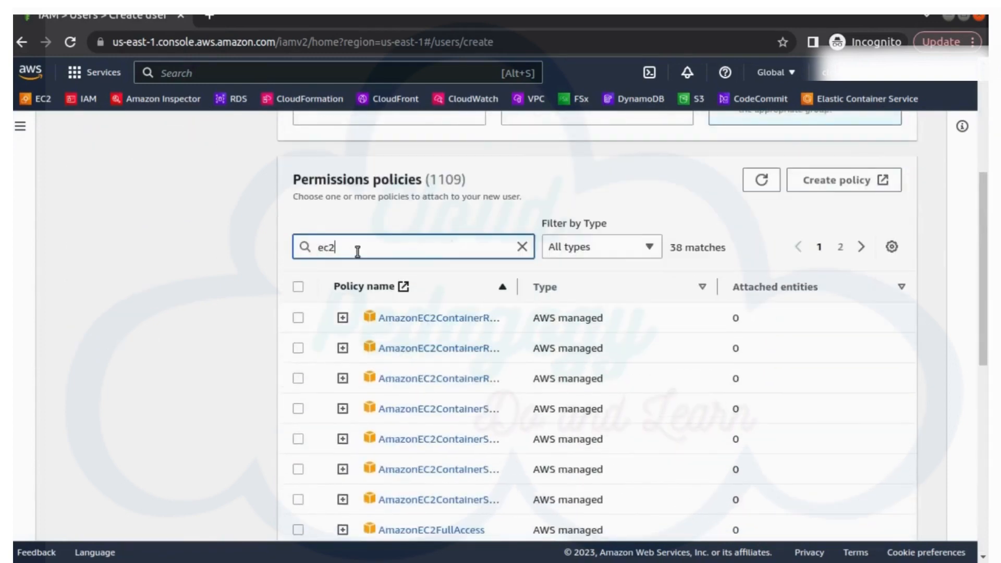
{"action": "type", "text": "read"}
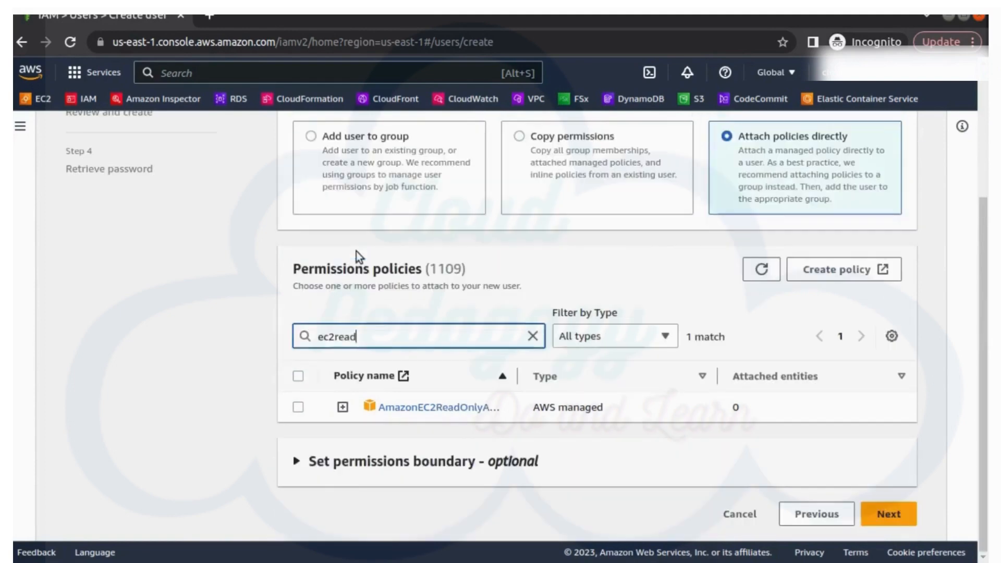
{"action": "left_click_drag", "start_coordinate": [518, 376], "coordinate": [568, 376]}
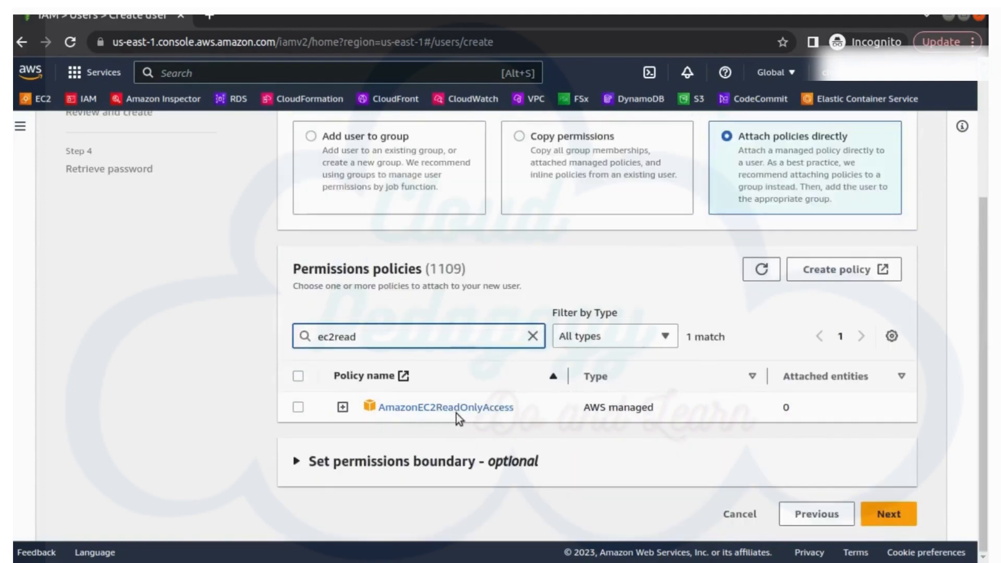
{"action": "left_click", "coordinate": [299, 412]}
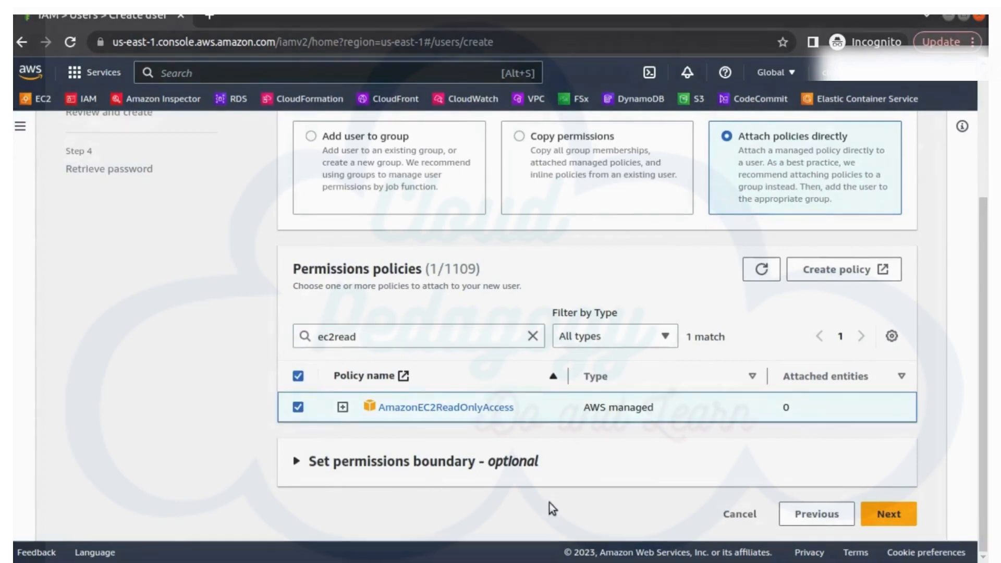
{"action": "left_click", "coordinate": [908, 515]}
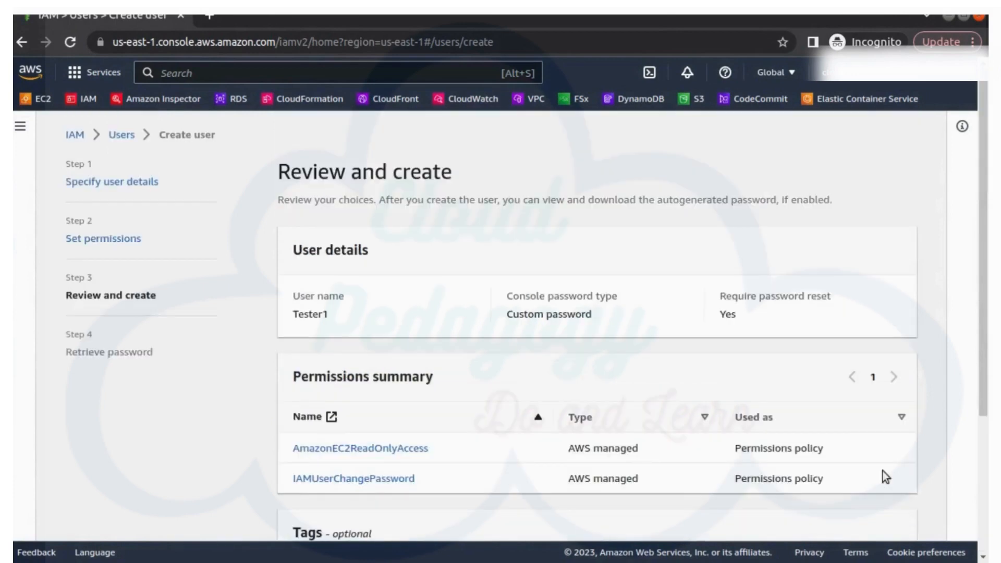
{"action": "scroll", "coordinate": [698, 333], "scroll_direction": "down", "scroll_amount": 4}
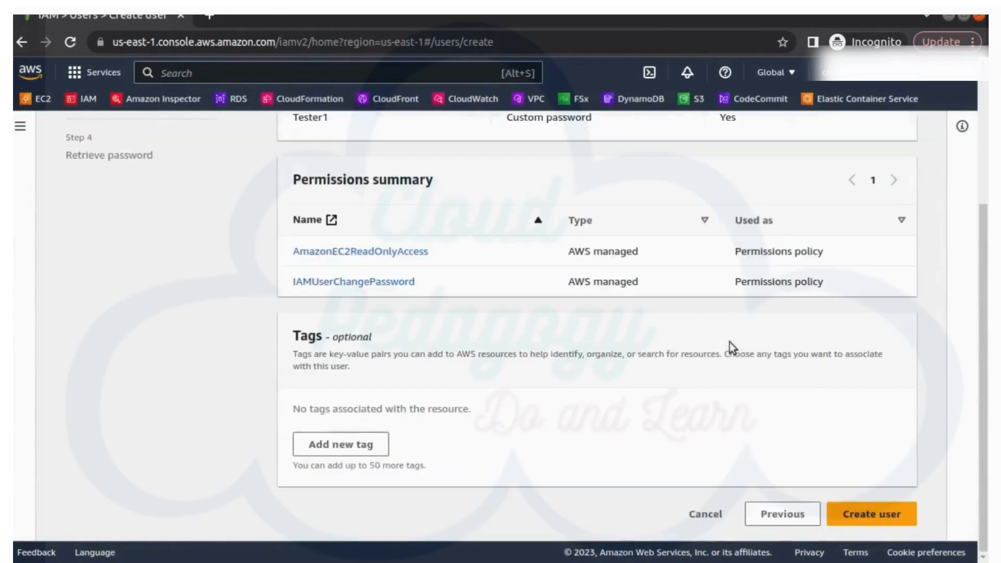
{"action": "left_click", "coordinate": [859, 518]}
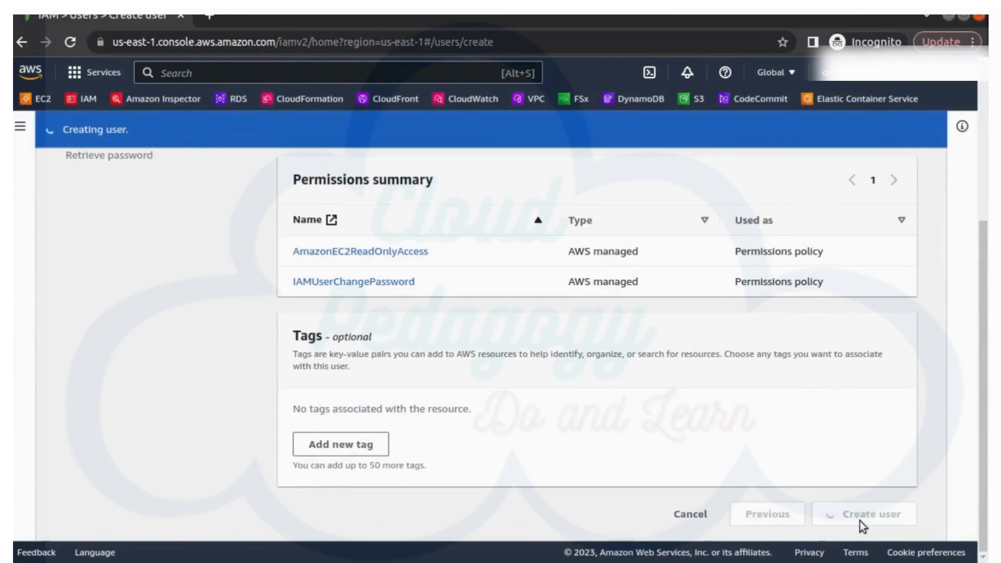
Step: Return to the users list without viewing the password, then begin another user
{"action": "scroll", "coordinate": [860, 521], "scroll_direction": "up", "scroll_amount": 2}
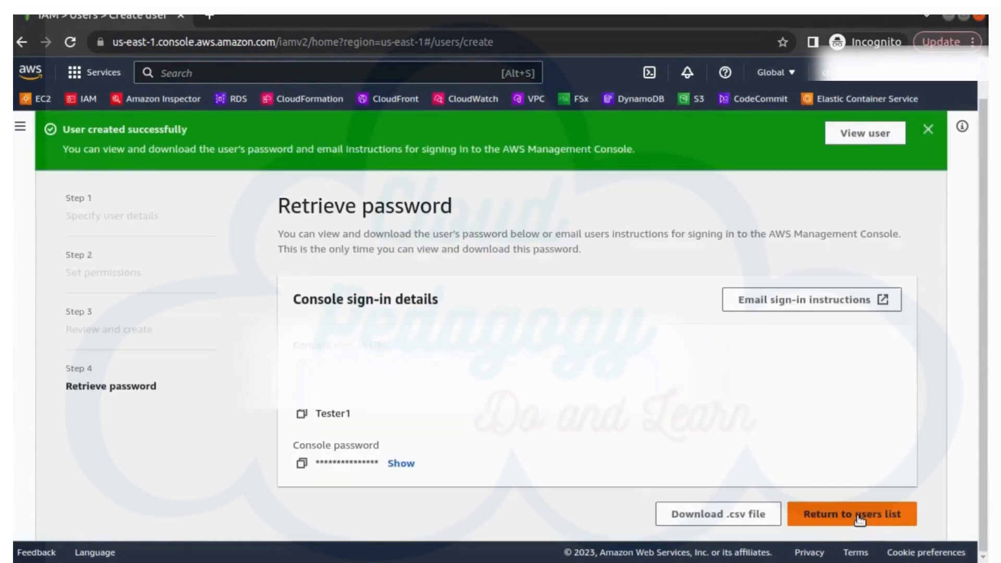
{"action": "left_click", "coordinate": [859, 517]}
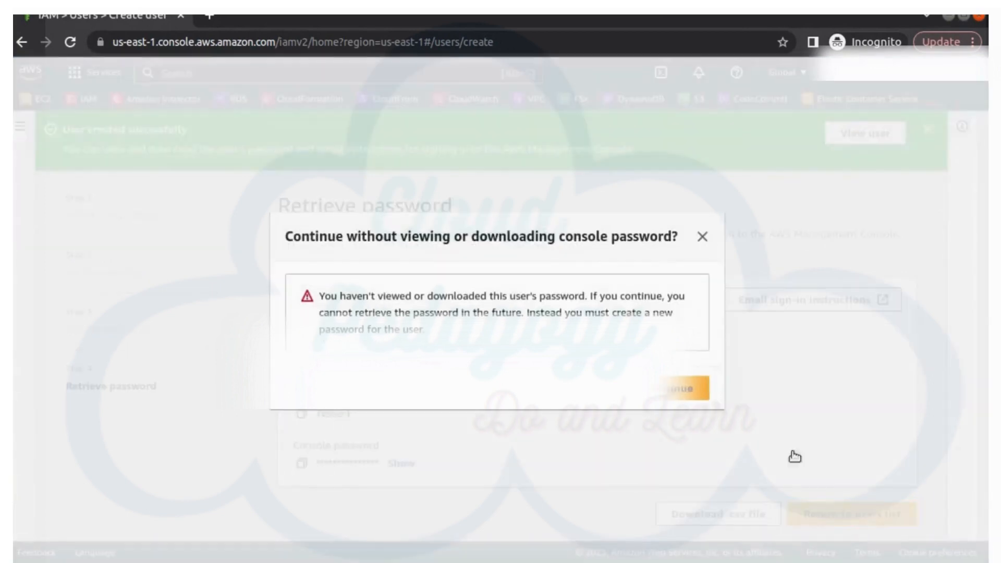
{"action": "left_click", "coordinate": [687, 389]}
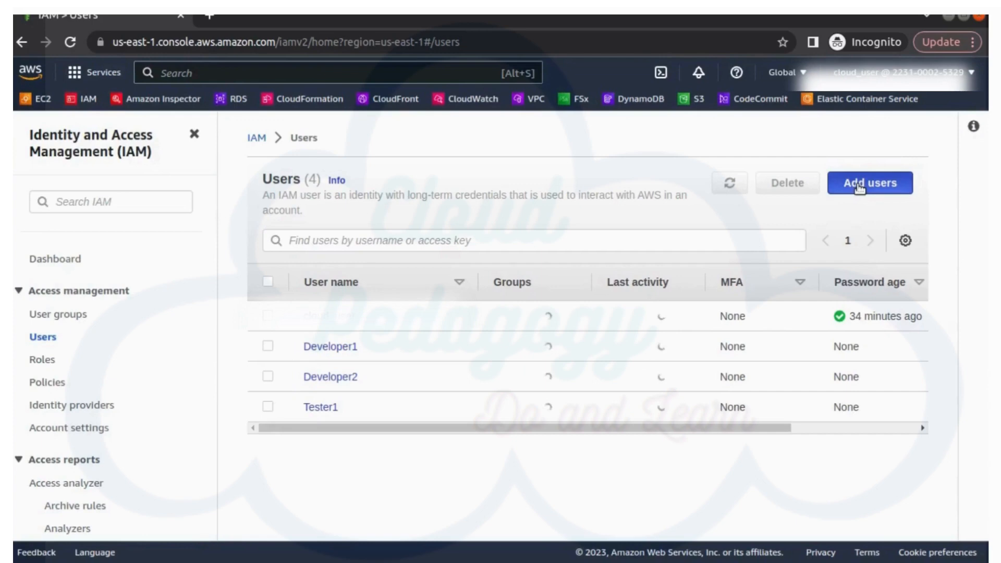
{"action": "left_click", "coordinate": [859, 186]}
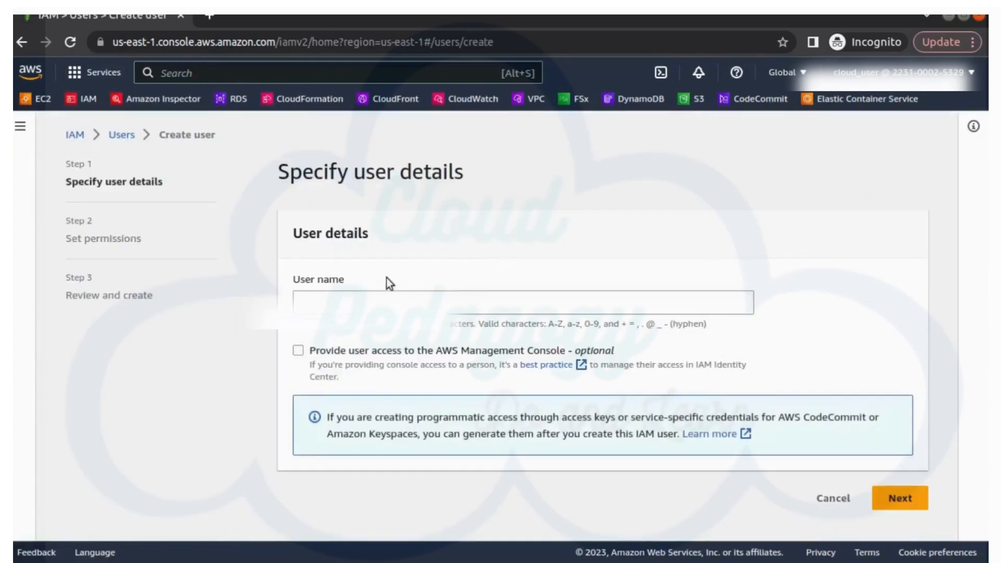
Step: Name the new user Tester2 with console access and a custom password
{"action": "left_click", "coordinate": [344, 302]}
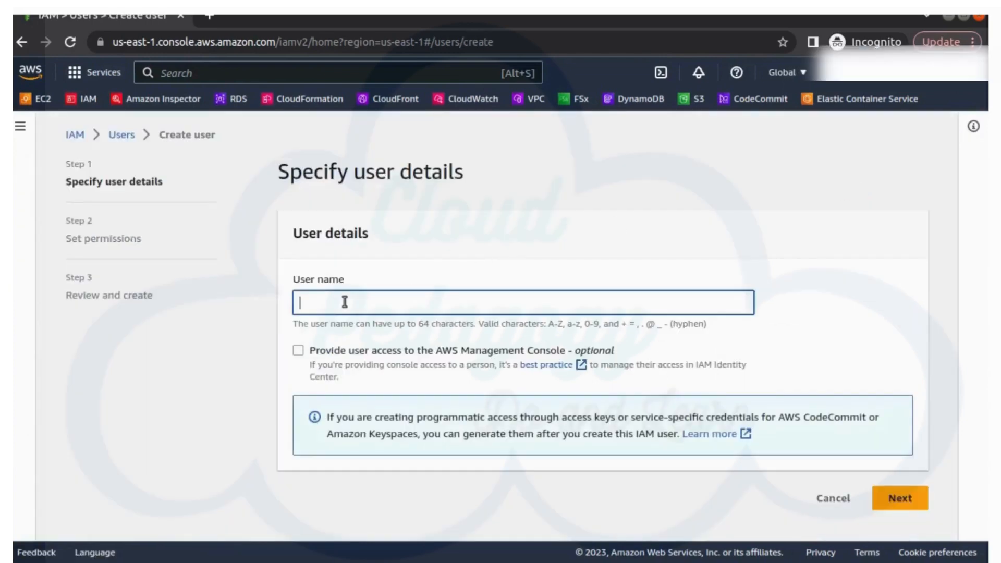
{"action": "type", "text": "Tester2"}
{"action": "left_click", "coordinate": [320, 352]}
{"action": "scroll", "coordinate": [344, 375], "scroll_direction": "down", "scroll_amount": 4}
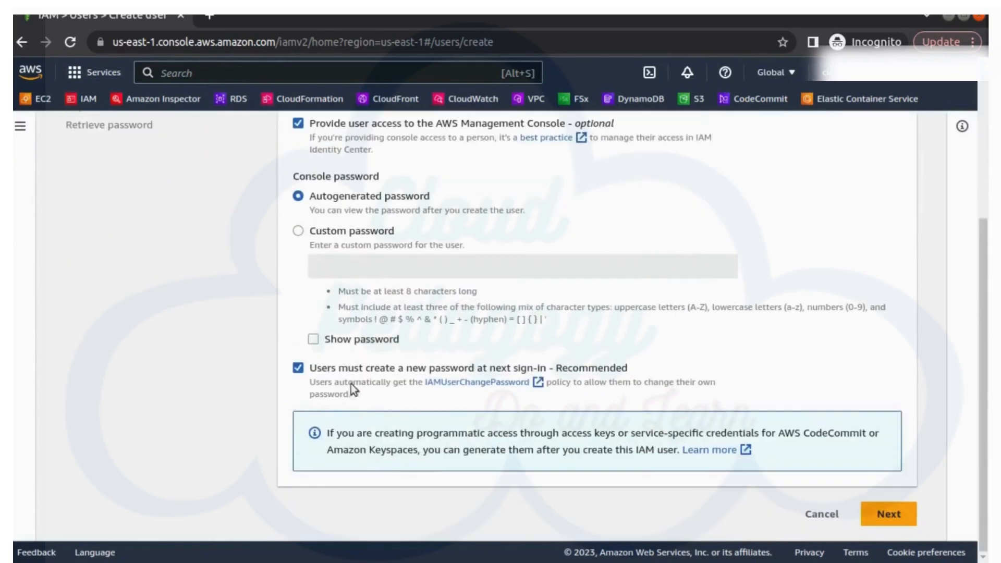
{"action": "left_click", "coordinate": [330, 232]}
{"action": "left_click", "coordinate": [354, 262]}
{"action": "left_click", "coordinate": [532, 321]}
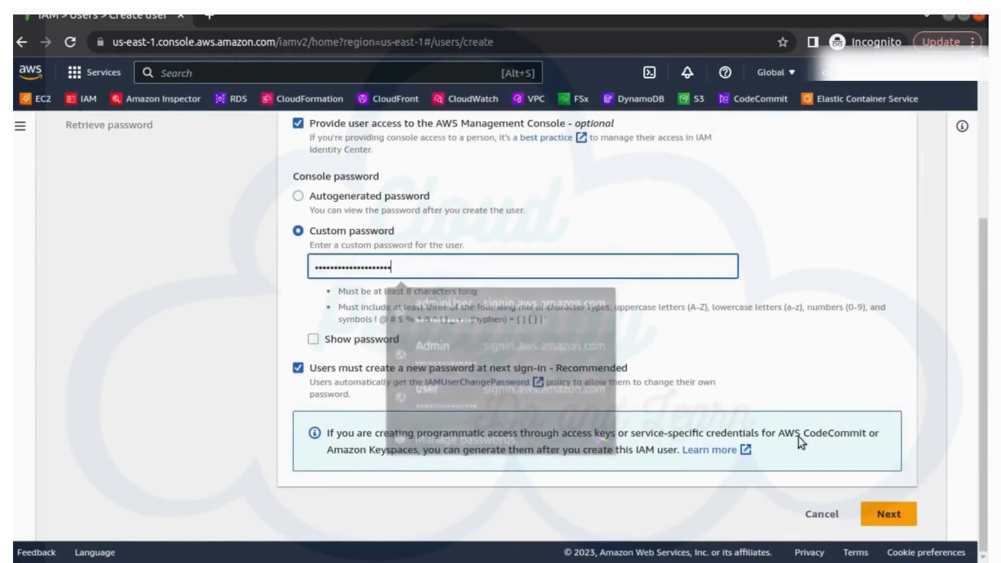
{"action": "left_click", "coordinate": [889, 518]}
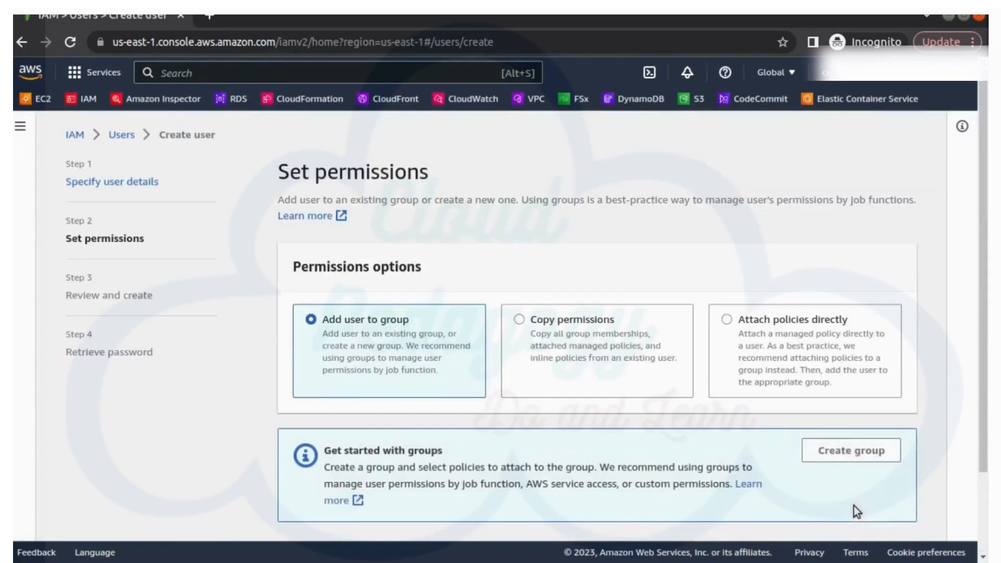
Step: Attach AmazonEC2ReadOnlyAccess directly to Tester2, create the user, and head back to the list
{"action": "left_click", "coordinate": [773, 320]}
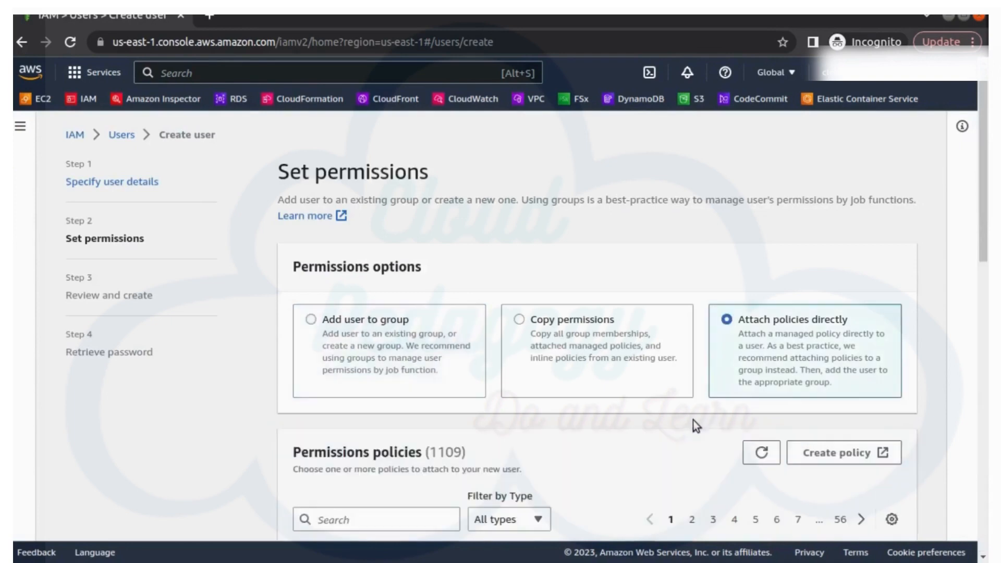
{"action": "scroll", "coordinate": [574, 420], "scroll_direction": "down", "scroll_amount": 6}
{"action": "left_click", "coordinate": [328, 154]}
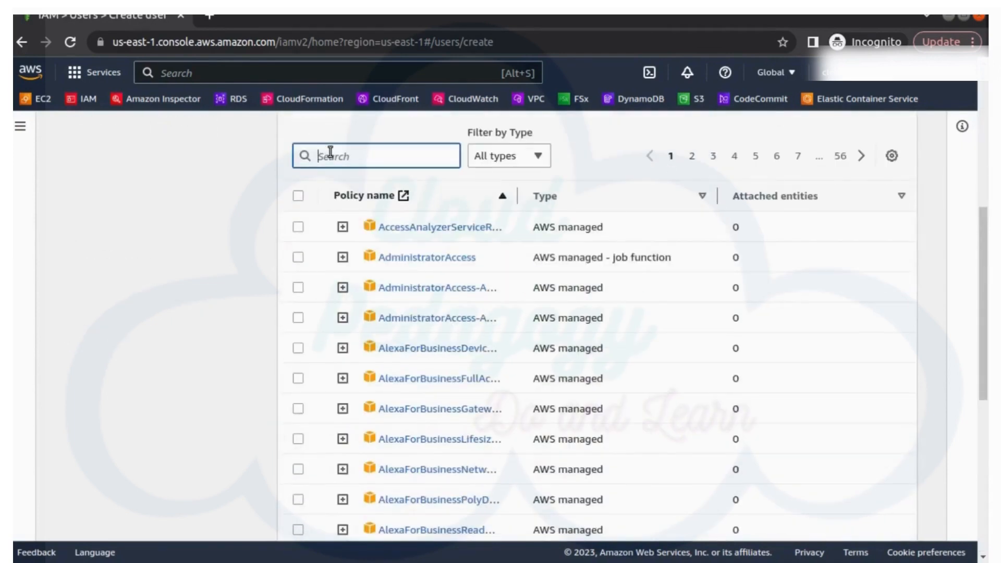
{"action": "type", "text": "ec2"}
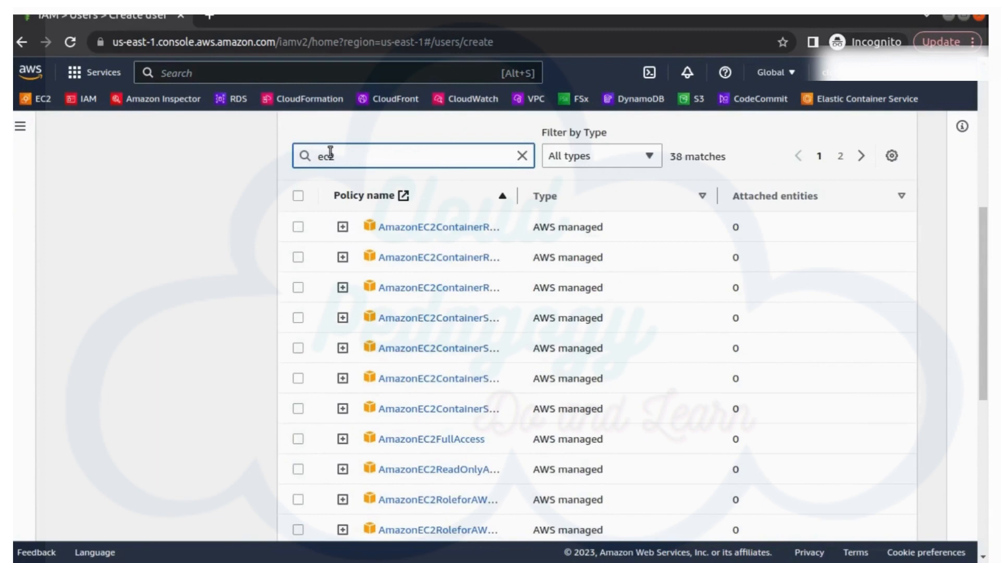
{"action": "type", "text": "read"}
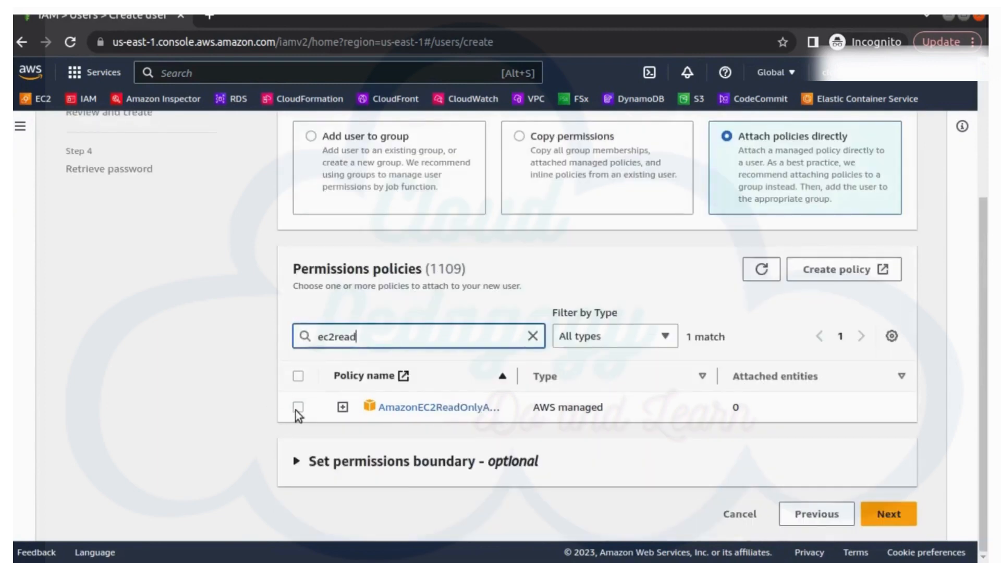
{"action": "left_click", "coordinate": [298, 408]}
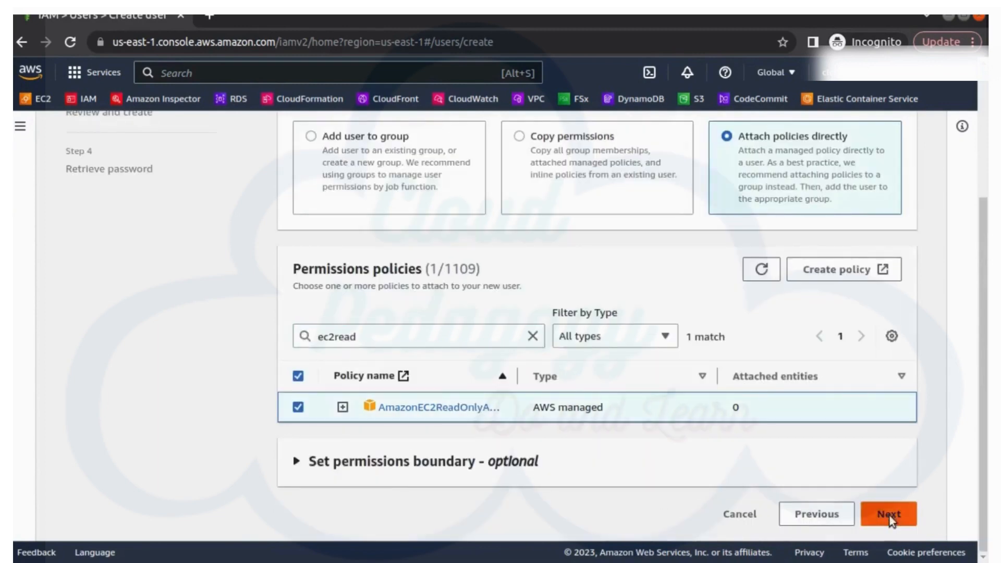
{"action": "left_click", "coordinate": [889, 514]}
{"action": "scroll", "coordinate": [764, 417], "scroll_direction": "down", "scroll_amount": 3}
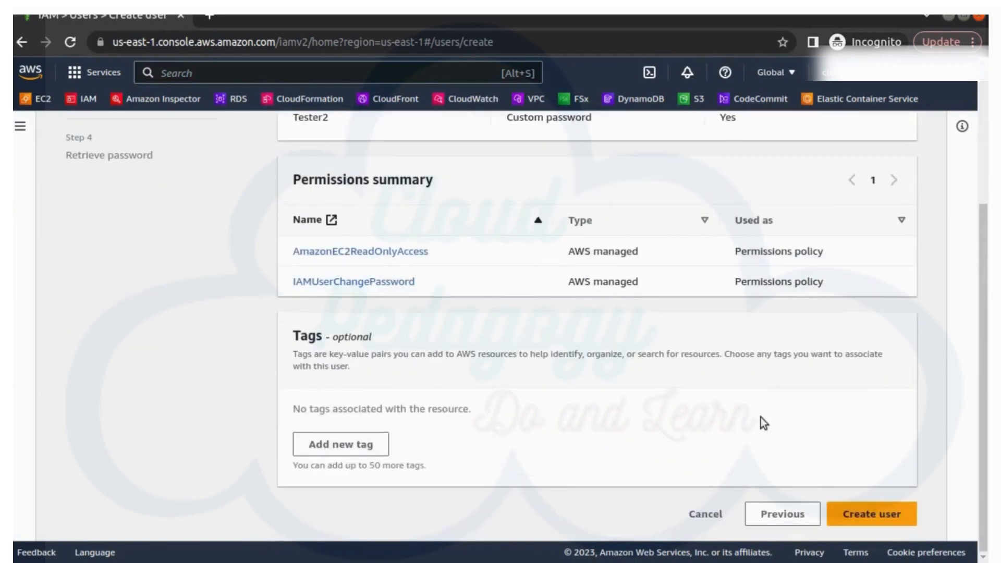
{"action": "left_click", "coordinate": [889, 516]}
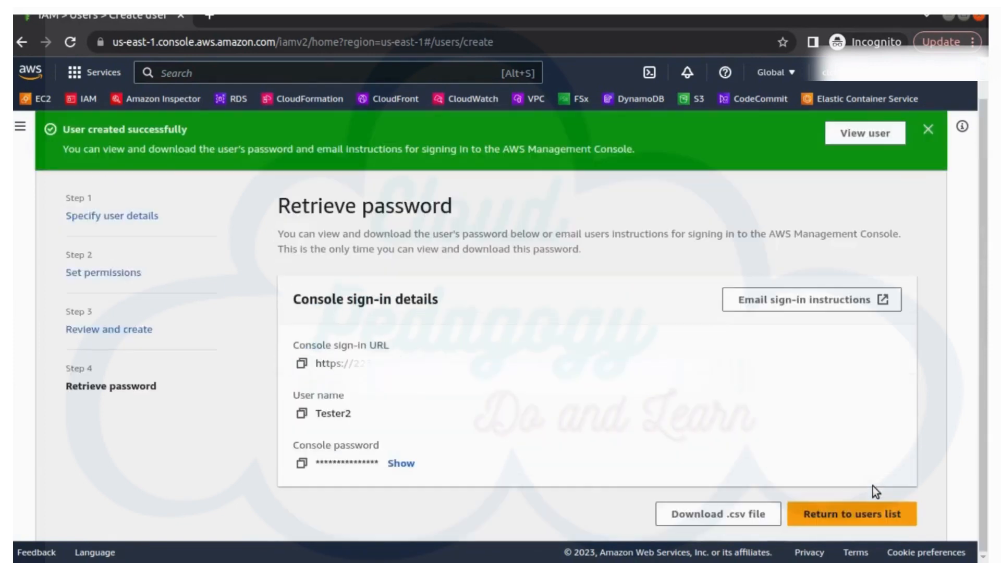
{"action": "left_click", "coordinate": [929, 133]}
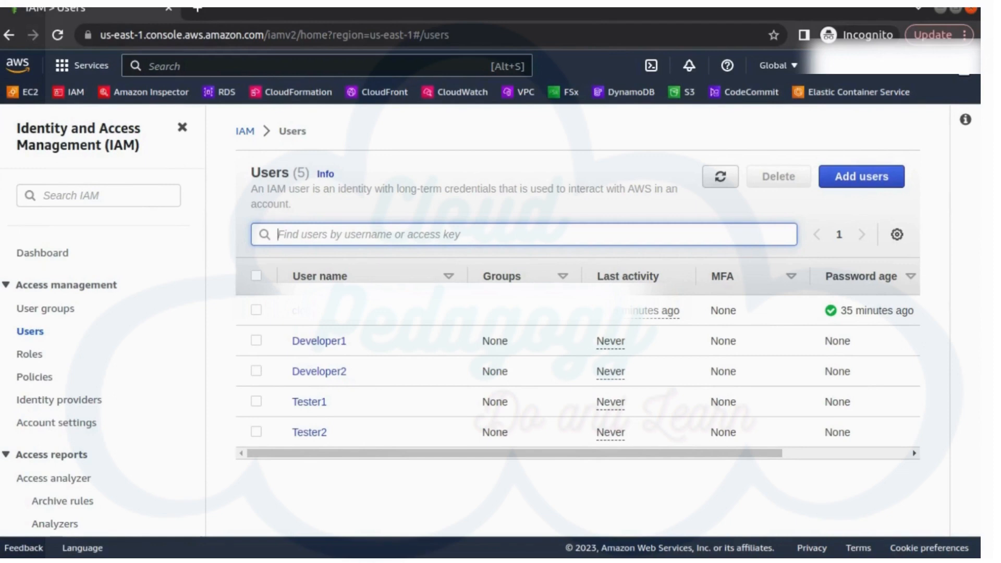
Step: Sign out of the console and sign back in as Developer1
{"action": "left_click", "coordinate": [955, 65]}
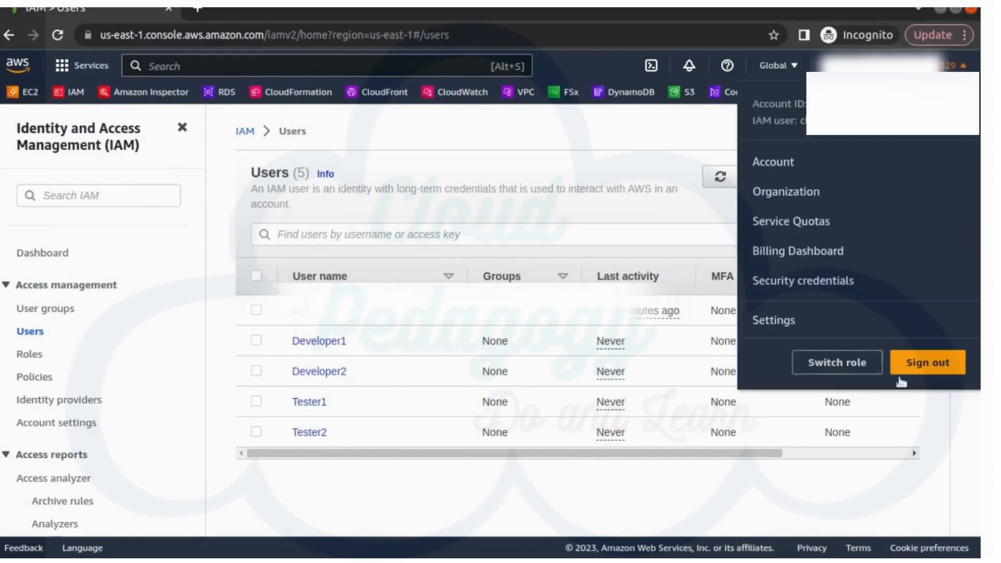
{"action": "left_click", "coordinate": [921, 362]}
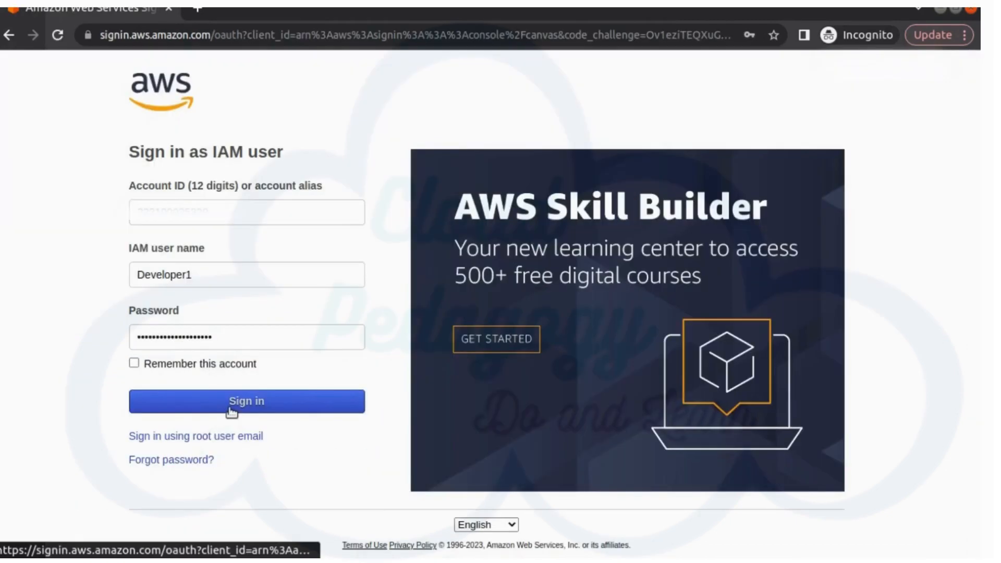
{"action": "left_click", "coordinate": [230, 408]}
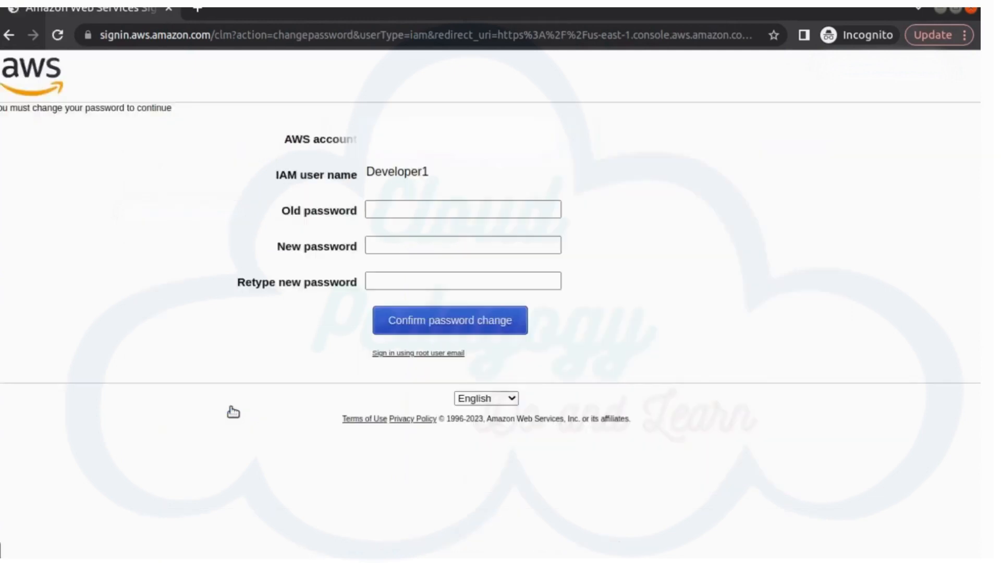
Step: Replace Developer1's old password with a new one, then open EC2 from recent services
{"action": "left_click", "coordinate": [393, 207]}
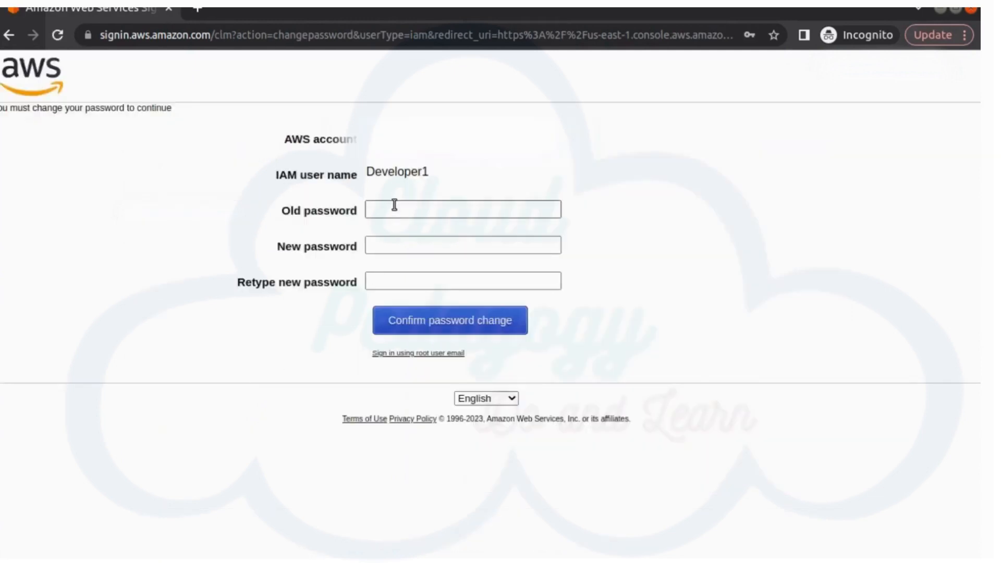
{"action": "key", "text": "ctrl+v"}
{"action": "left_click", "coordinate": [415, 250]}
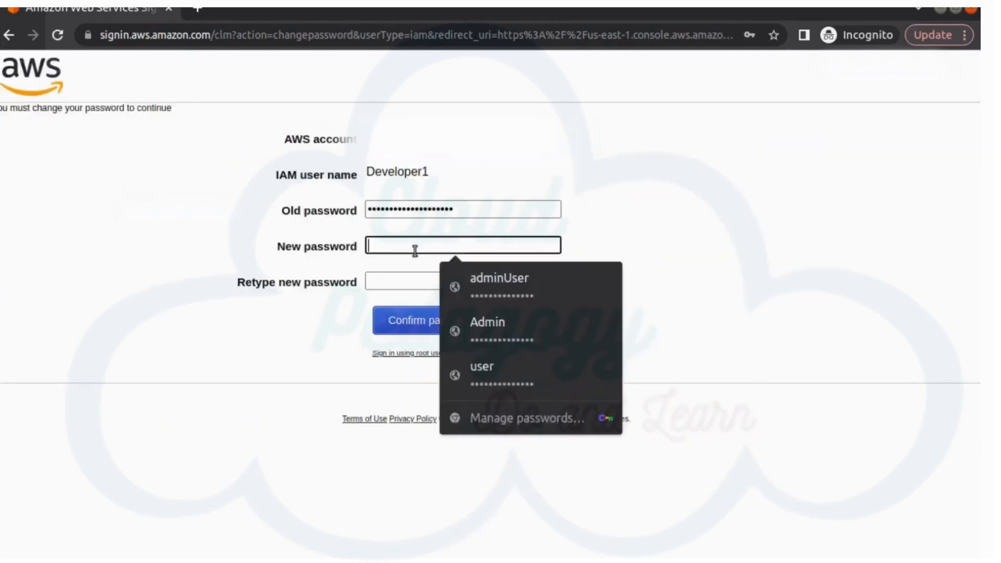
{"action": "key", "text": "ctrl+v"}
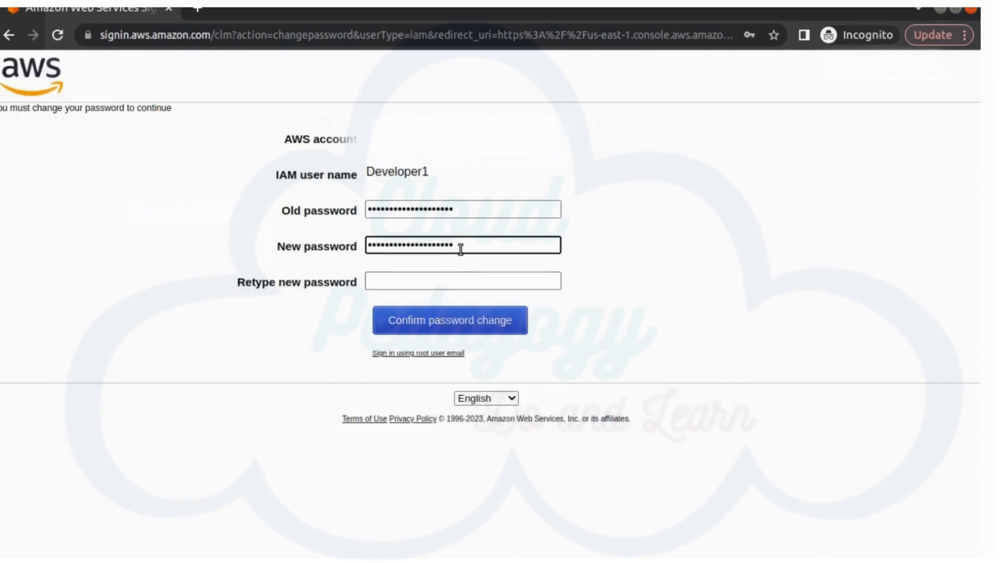
{"action": "left_click", "coordinate": [437, 272]}
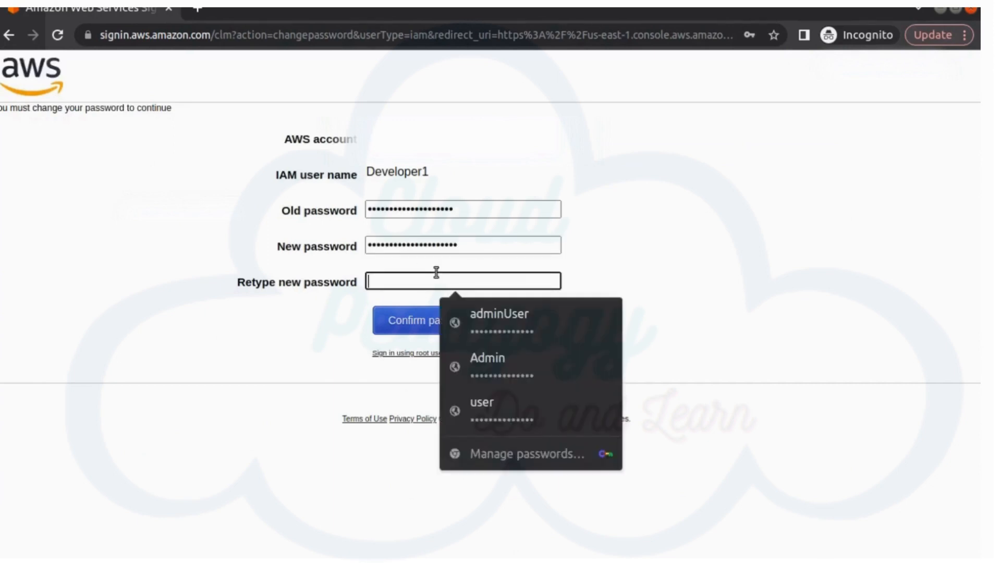
{"action": "key", "text": "ctrl+v"}
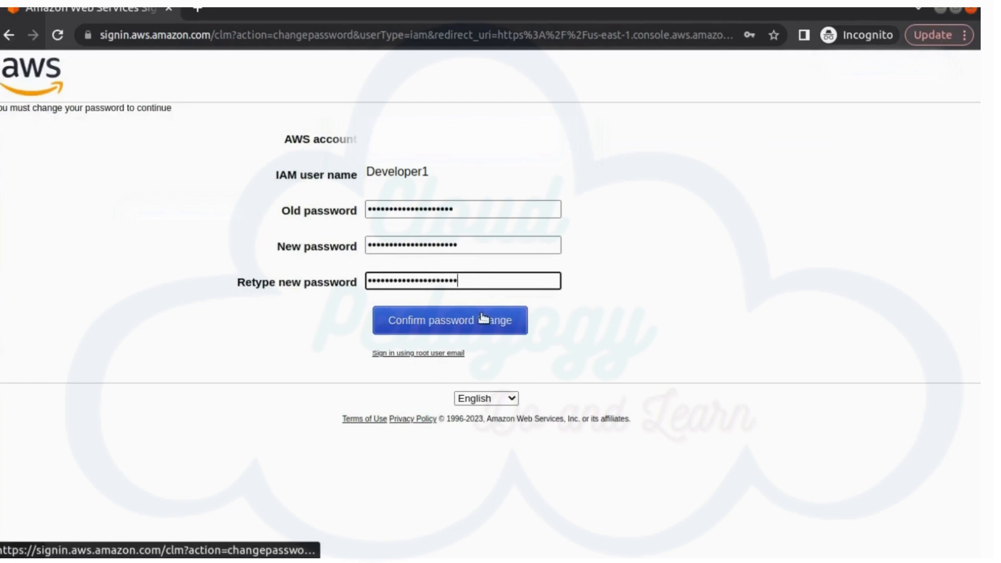
{"action": "left_click", "coordinate": [480, 318]}
{"action": "left_click", "coordinate": [510, 303]}
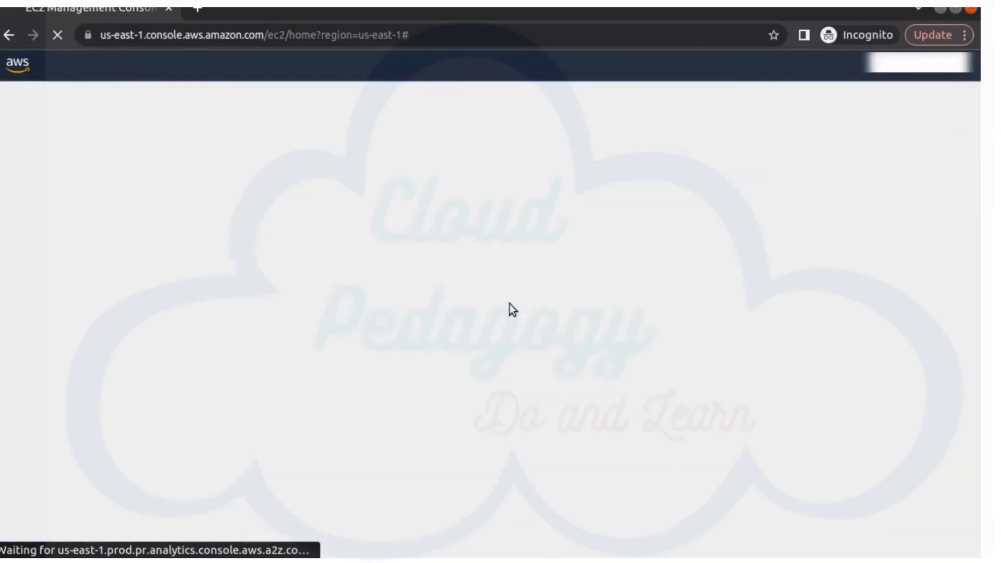
Step: Open the EC2 dashboard via search and expand the Launch instance dropdown
{"action": "left_click", "coordinate": [211, 65]}
{"action": "type", "text": "ec2"}
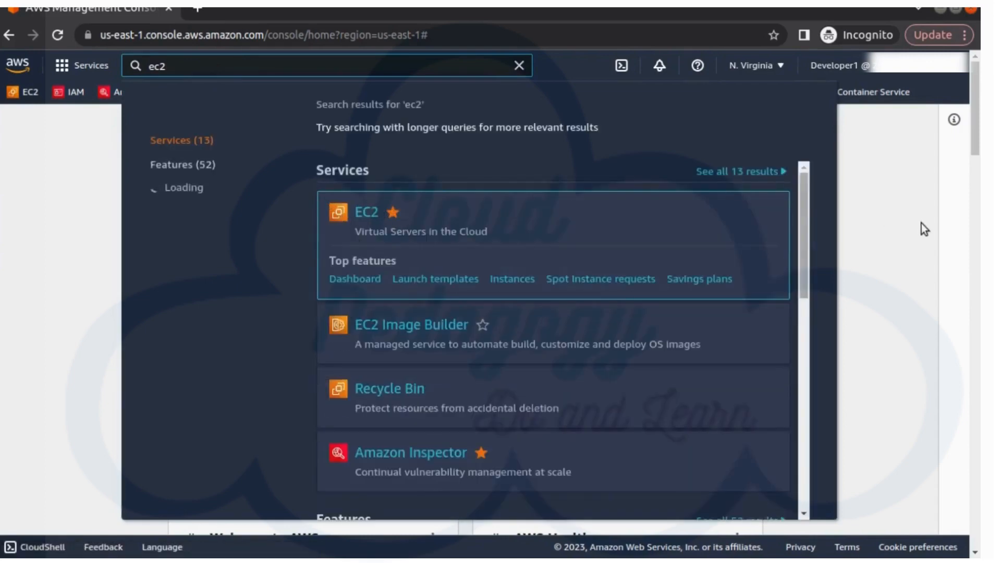
{"action": "left_click", "coordinate": [893, 215]}
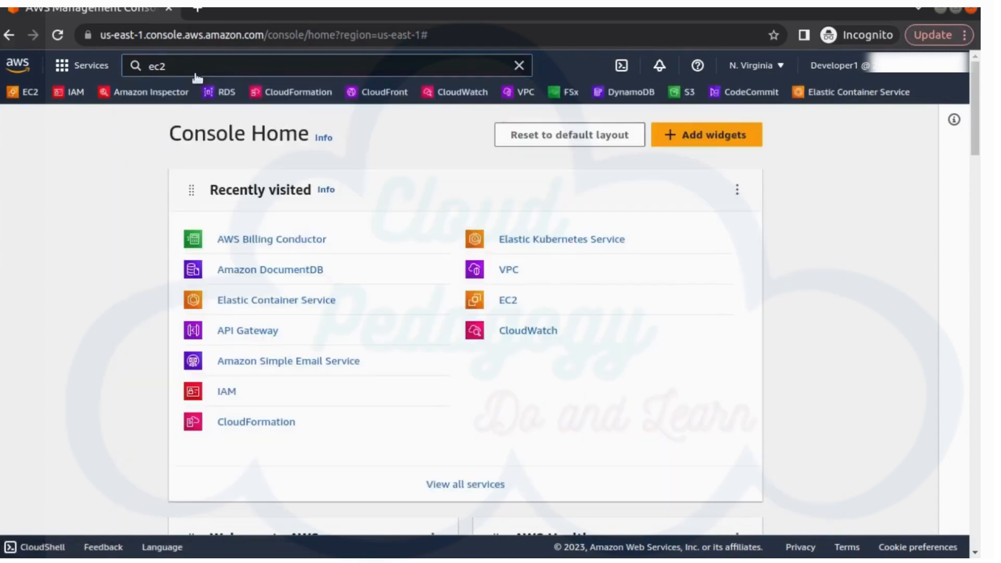
{"action": "left_click", "coordinate": [509, 302]}
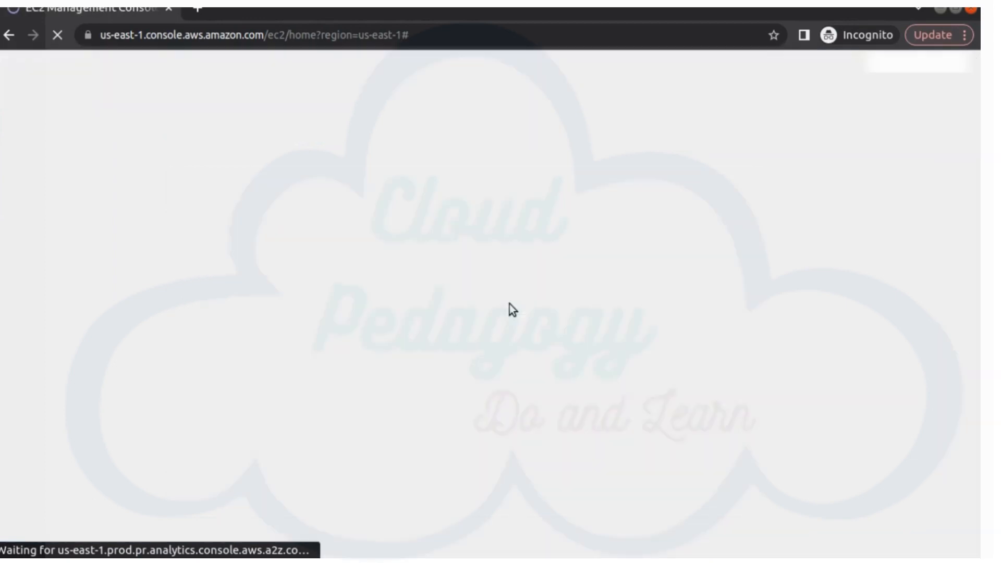
{"action": "scroll", "coordinate": [509, 304], "scroll_direction": "down", "scroll_amount": 3}
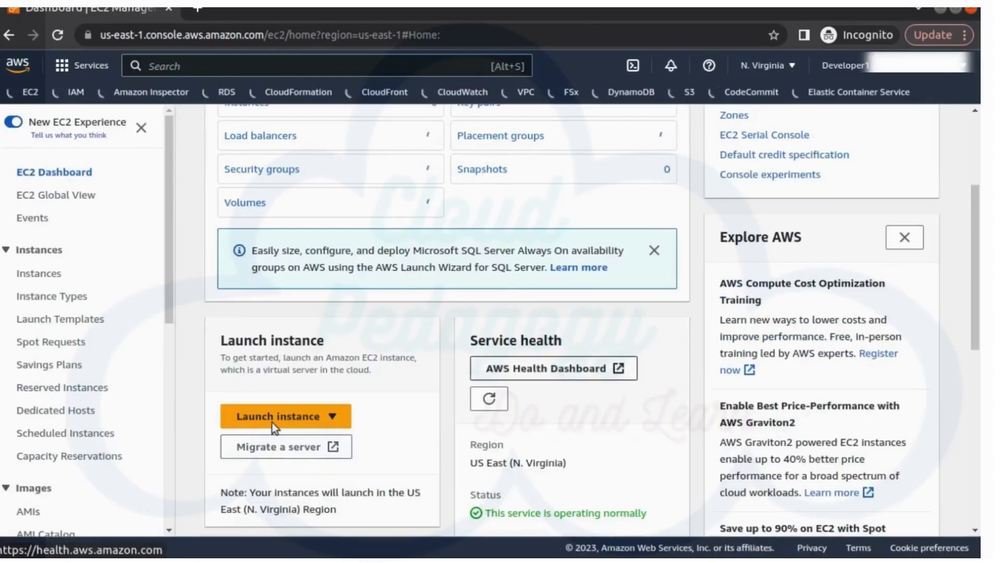
{"action": "left_click", "coordinate": [333, 418]}
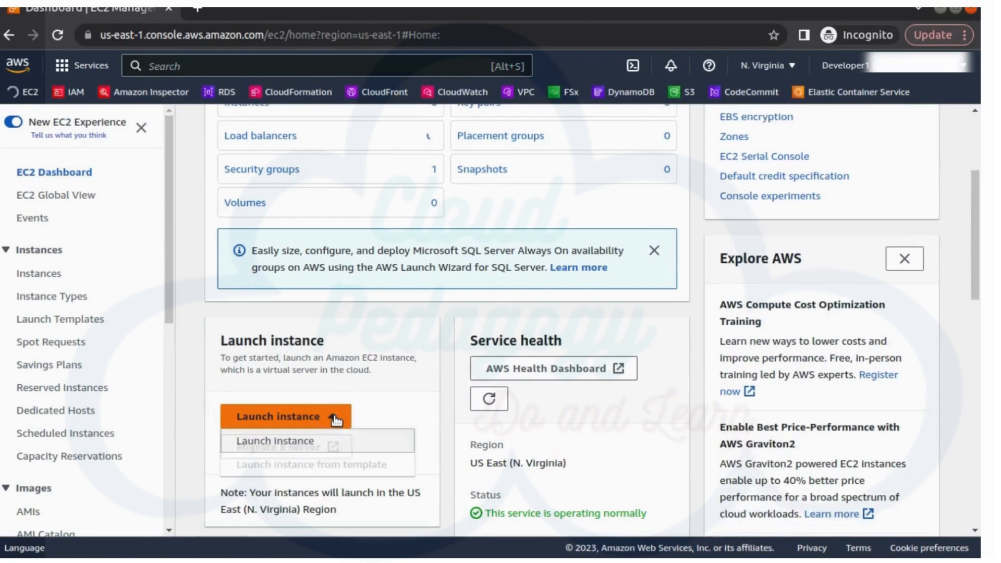
Step: Start a new EC2 instance launch and name it server1
{"action": "left_click", "coordinate": [274, 444]}
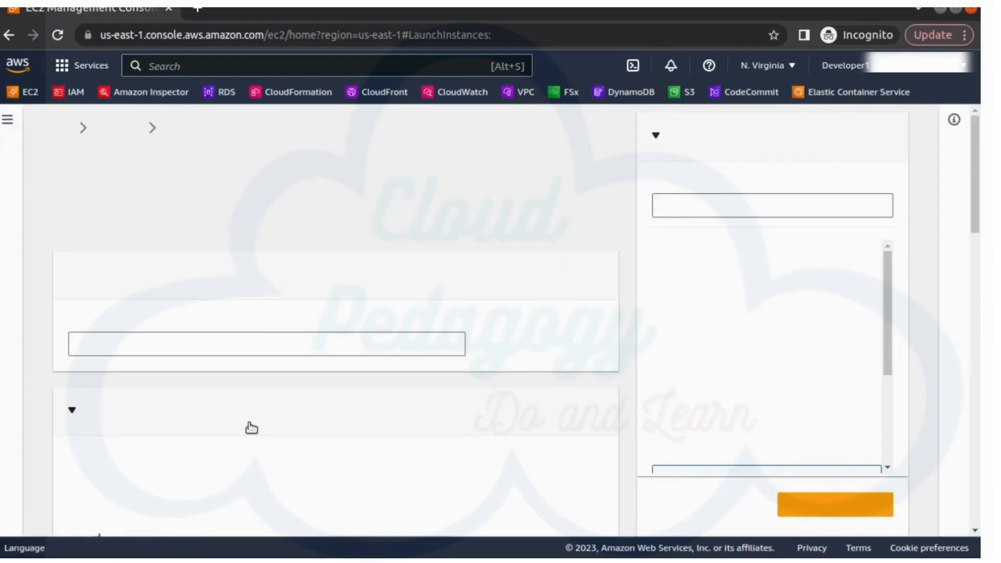
{"action": "left_click", "coordinate": [248, 340]}
{"action": "type", "text": "server1"}
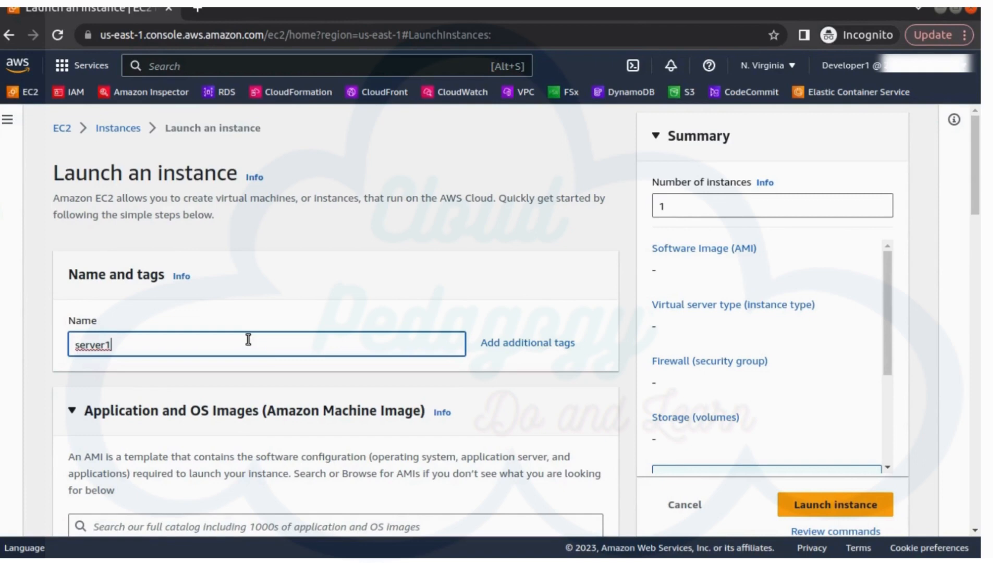
Step: Keep Amazon Linux 2023 and t2.micro, proceed without a key pair, and launch server1
{"action": "scroll", "coordinate": [259, 349], "scroll_direction": "down", "scroll_amount": 5}
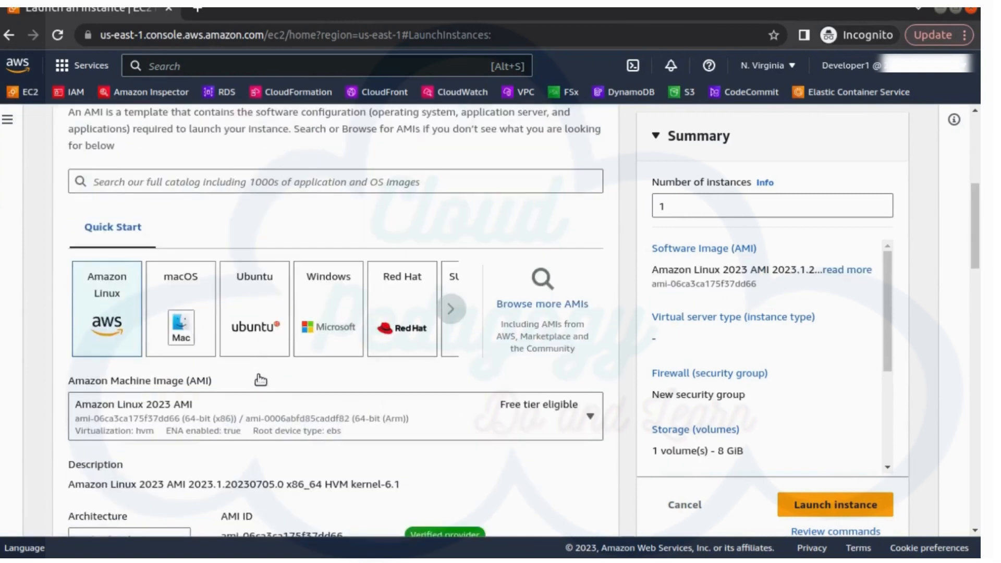
{"action": "scroll", "coordinate": [258, 374], "scroll_direction": "down", "scroll_amount": 5}
{"action": "scroll", "coordinate": [295, 365], "scroll_direction": "down", "scroll_amount": 4}
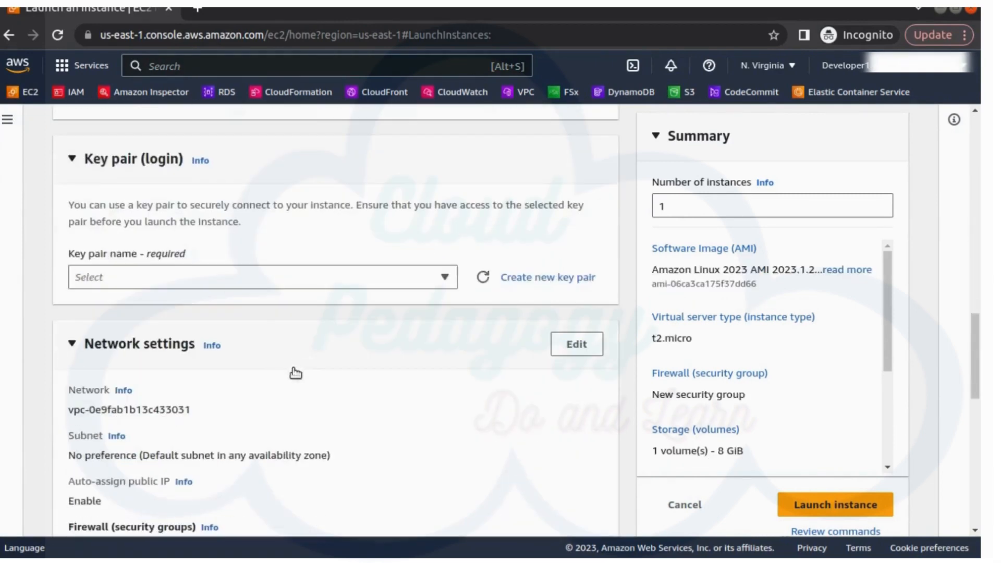
{"action": "left_click", "coordinate": [271, 282]}
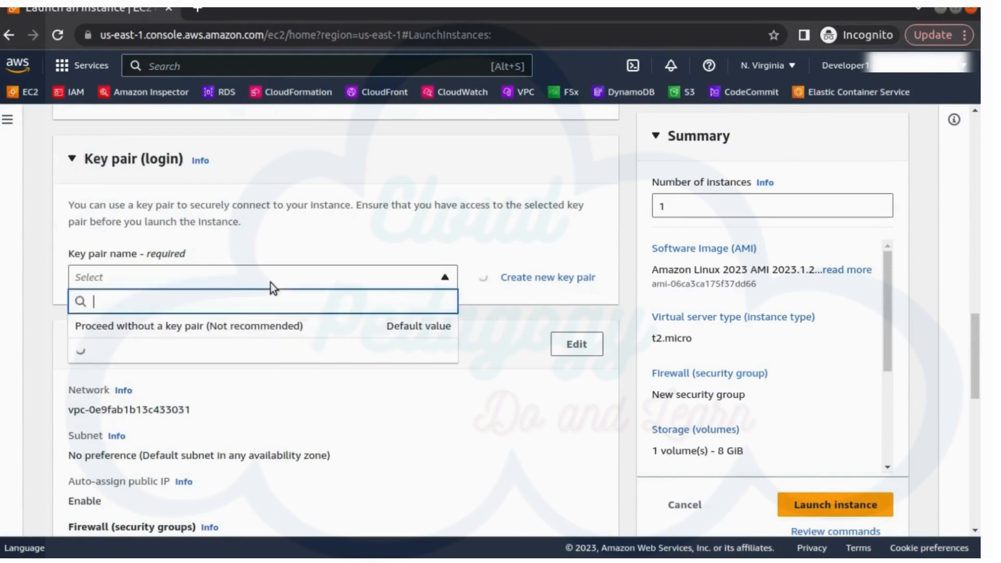
{"action": "left_click", "coordinate": [243, 328]}
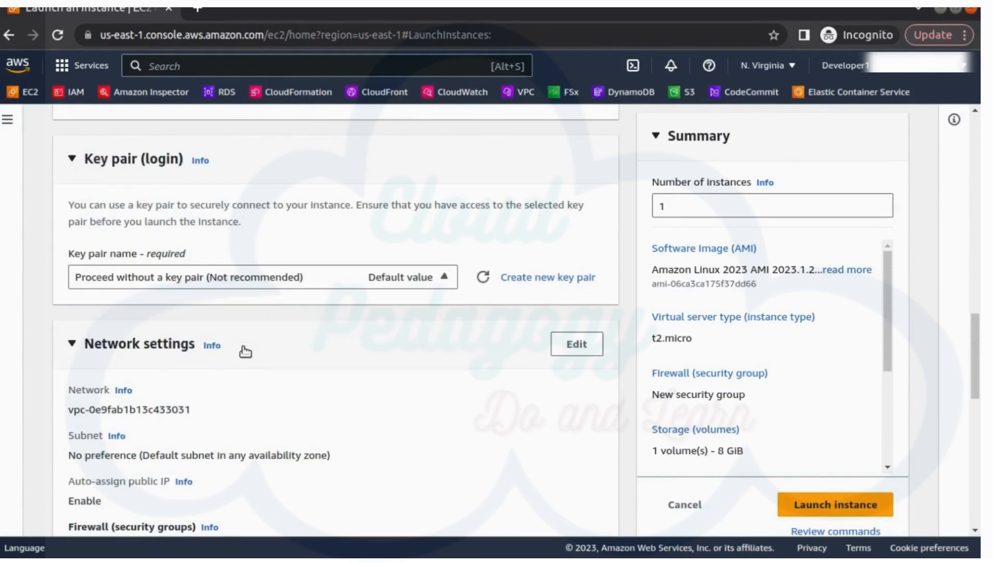
{"action": "scroll", "coordinate": [247, 365], "scroll_direction": "down", "scroll_amount": 1}
{"action": "scroll", "coordinate": [341, 482], "scroll_direction": "down", "scroll_amount": 4}
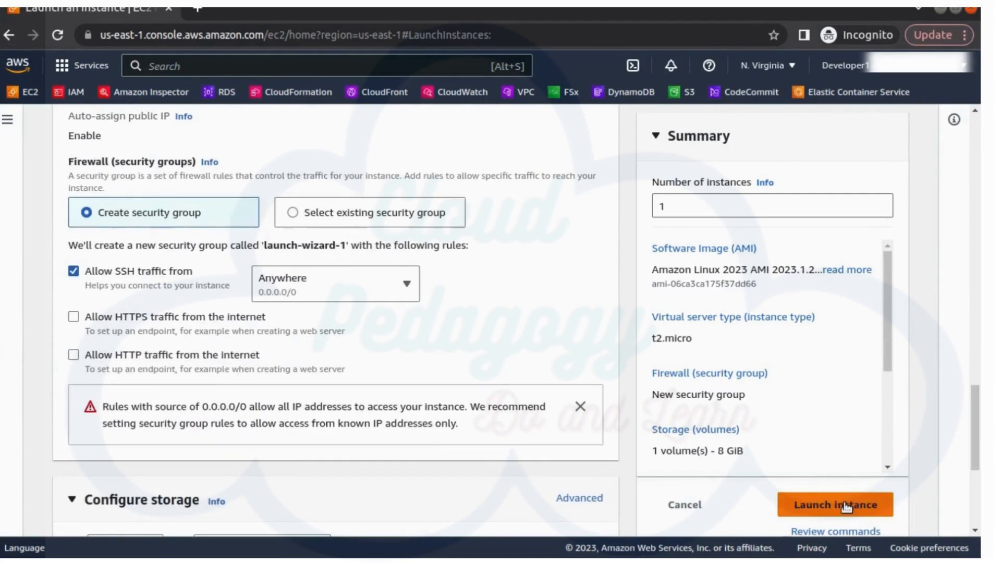
{"action": "left_click", "coordinate": [846, 507]}
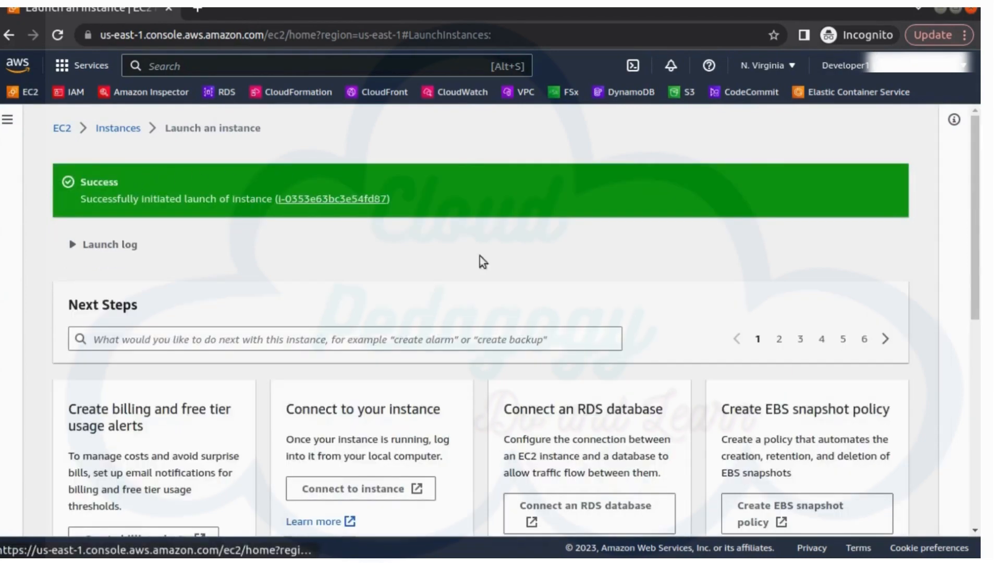
Step: After the success banner for server1, go to View all instances
{"action": "scroll", "coordinate": [825, 406], "scroll_direction": "down", "scroll_amount": 8}
{"action": "left_click", "coordinate": [854, 510]}
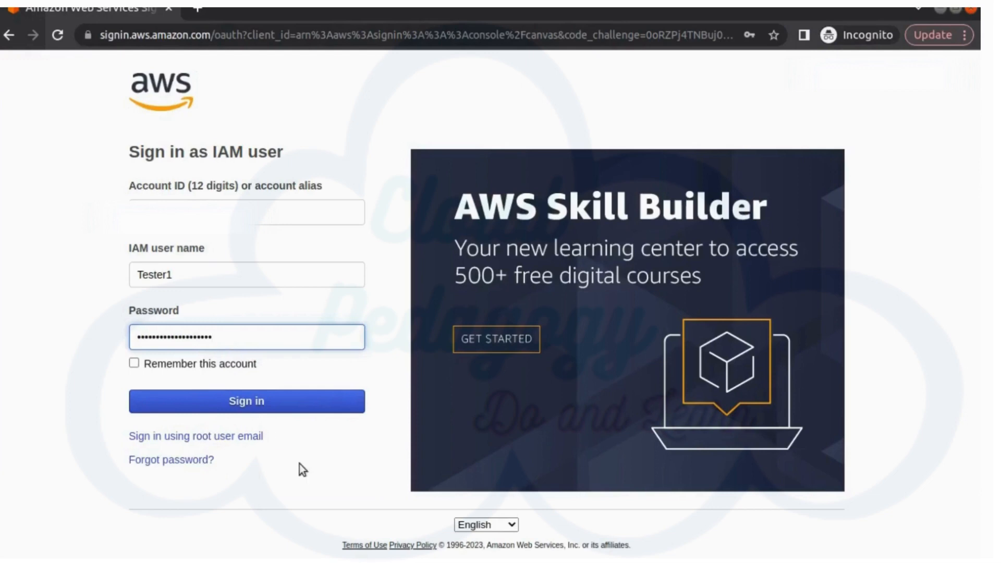
Step: Submit the tester IAM user's sign-in credentials to reach the password-change page
{"action": "left_click", "coordinate": [320, 406]}
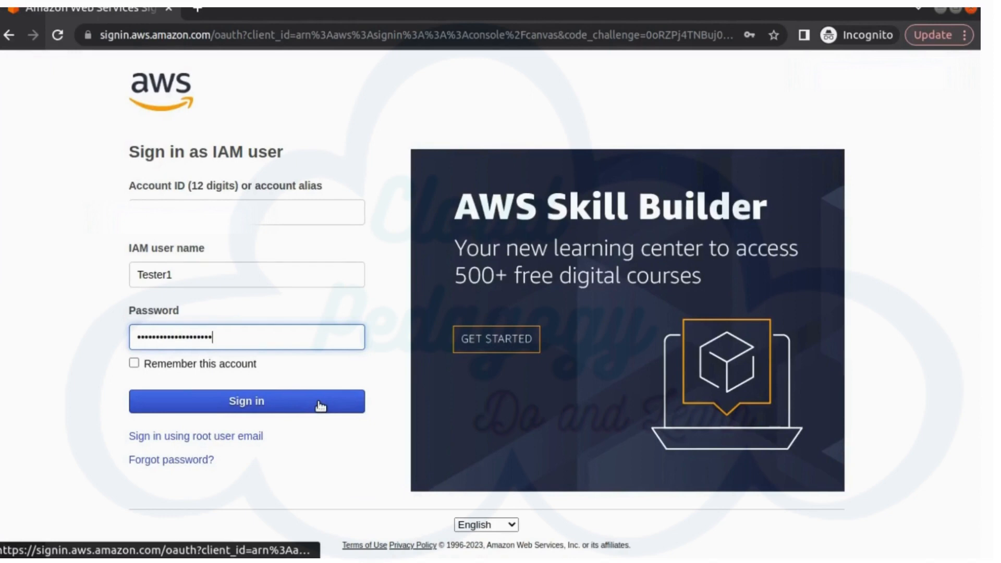
{"action": "left_click", "coordinate": [320, 406]}
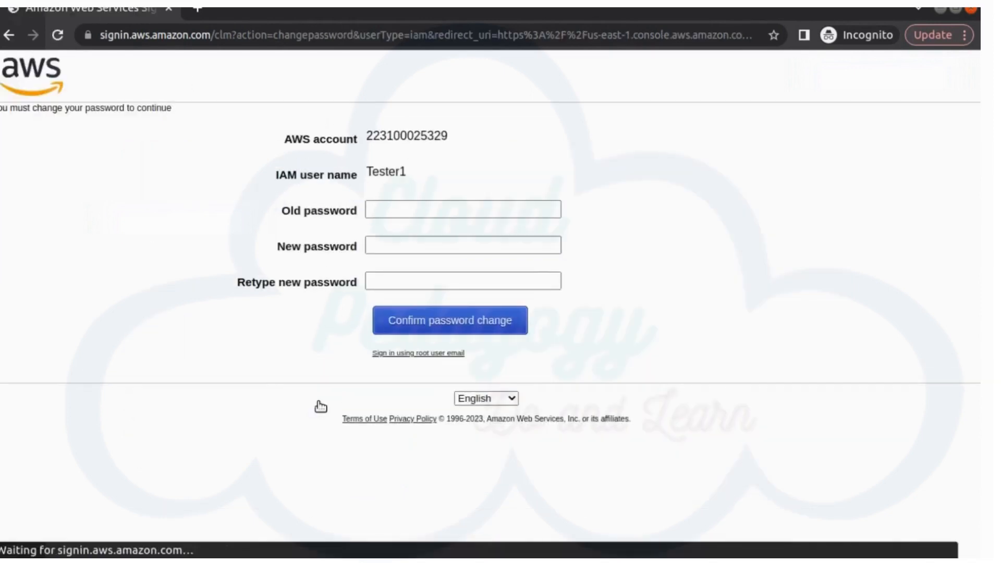
Step: Paste the old password and the new password twice, then confirm the password change
{"action": "left_click", "coordinate": [404, 218]}
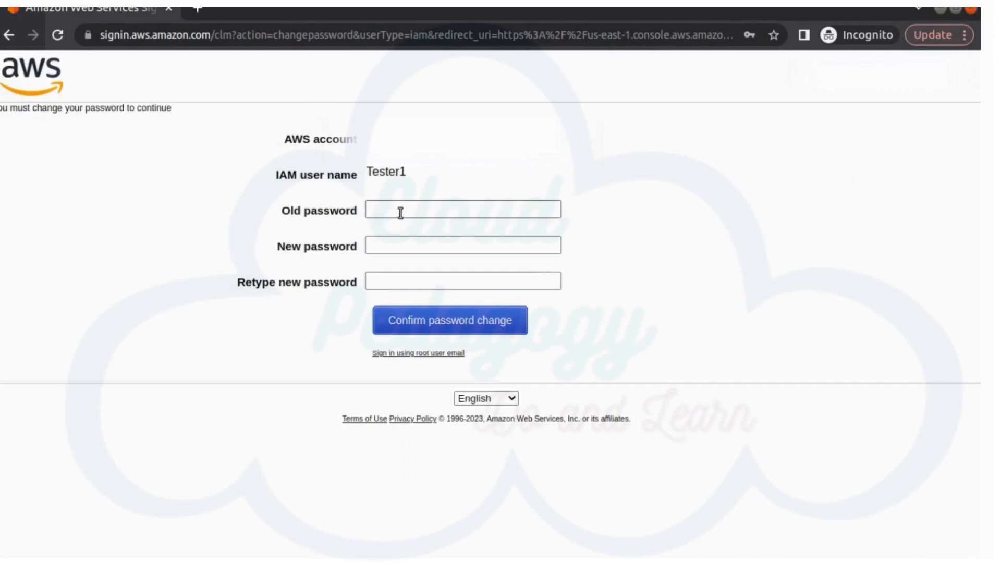
{"action": "left_click", "coordinate": [402, 213]}
{"action": "key", "text": "ctrl+v"}
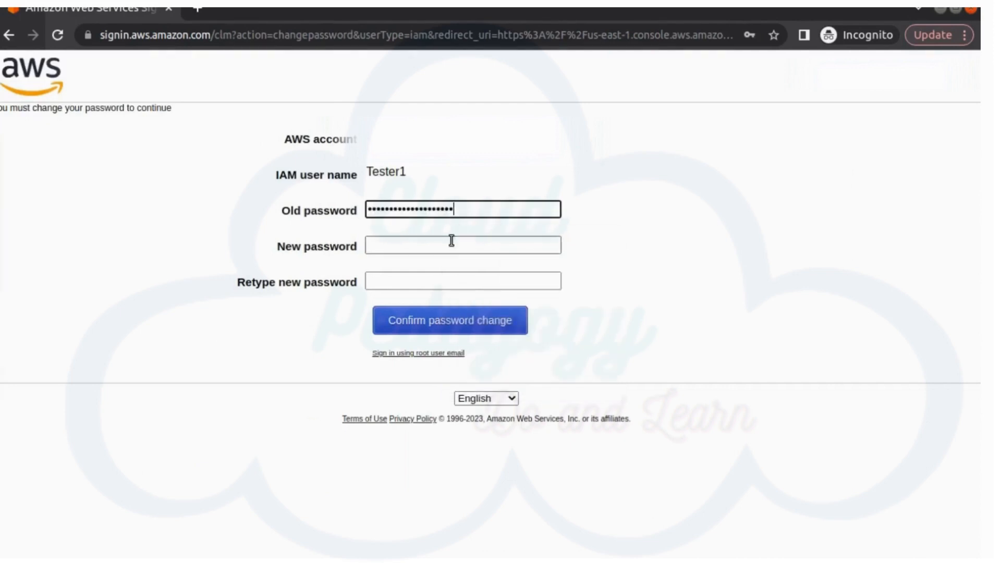
{"action": "left_click", "coordinate": [451, 242]}
{"action": "key", "text": "ctrl+v"}
{"action": "left_click", "coordinate": [430, 281]}
{"action": "key", "text": "ctrl+v"}
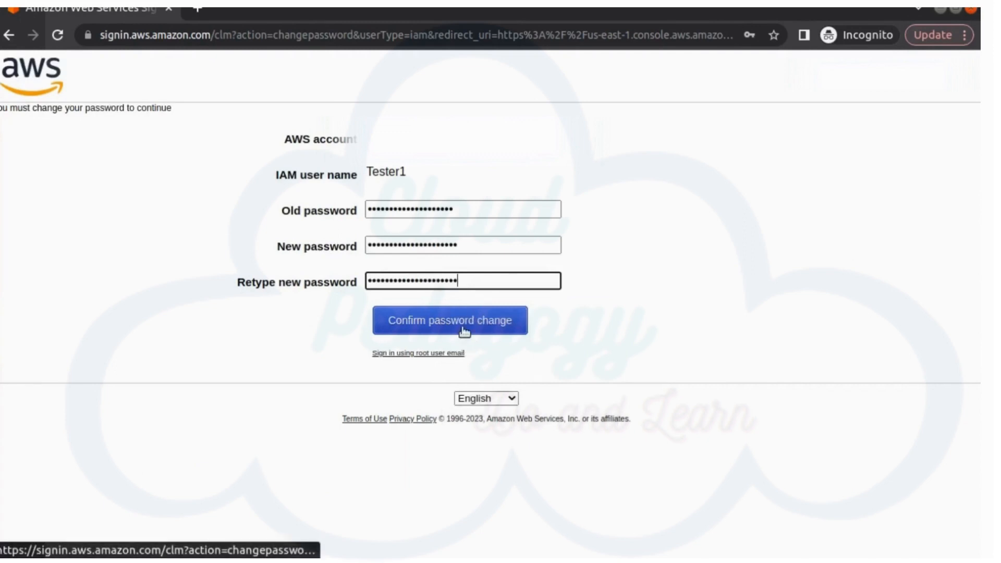
{"action": "left_click", "coordinate": [464, 326]}
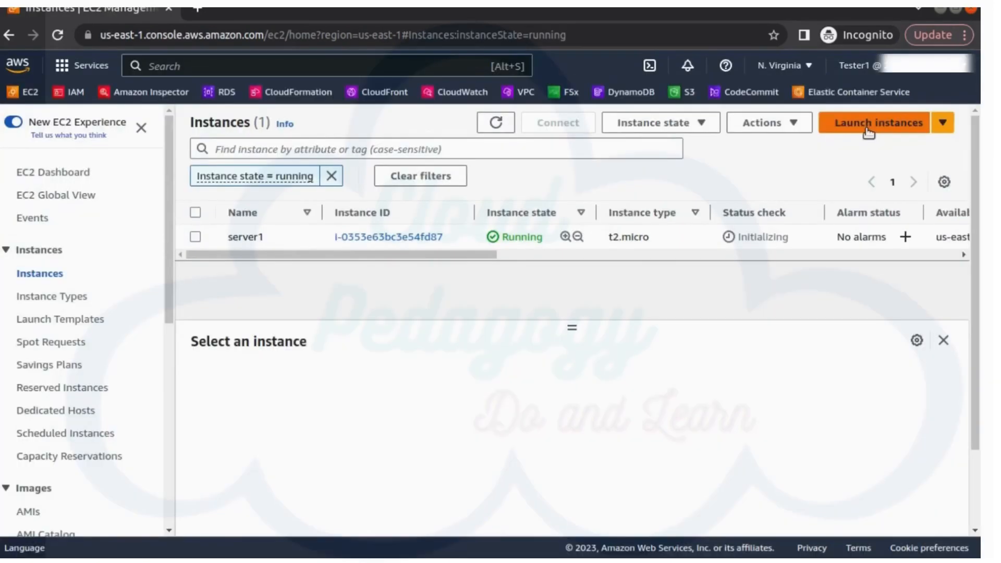
Step: As the tester, start a new instance launch named testServer
{"action": "left_click", "coordinate": [868, 133]}
{"action": "left_click", "coordinate": [219, 342]}
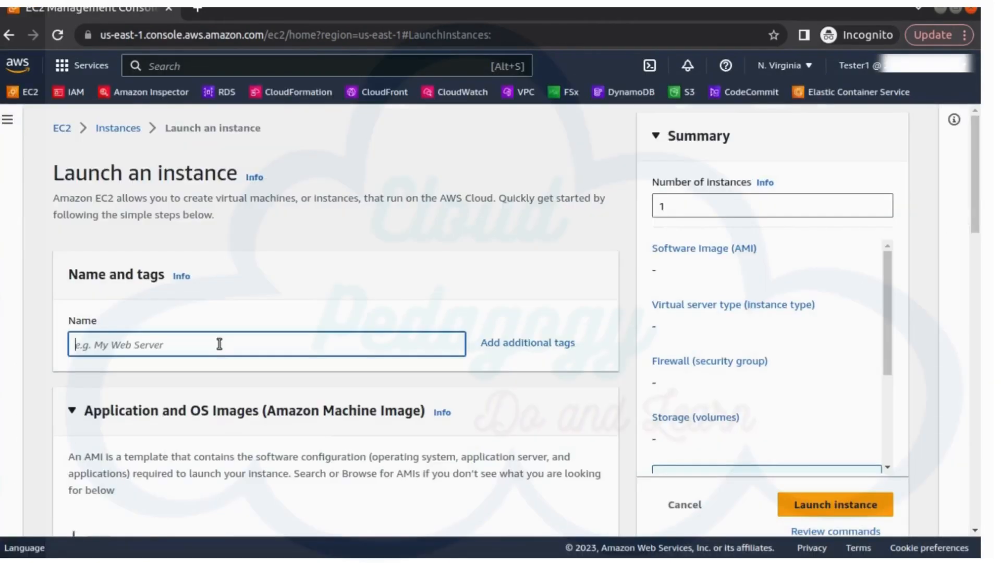
{"action": "type", "text": "test"}
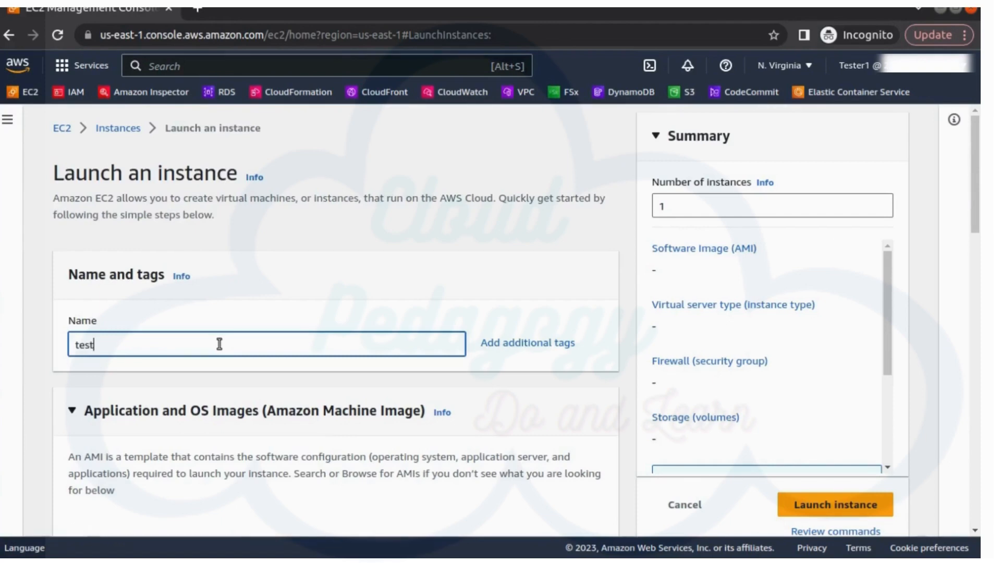
{"action": "type", "text": "Server"}
{"action": "scroll", "coordinate": [288, 382], "scroll_direction": "down", "scroll_amount": 1}
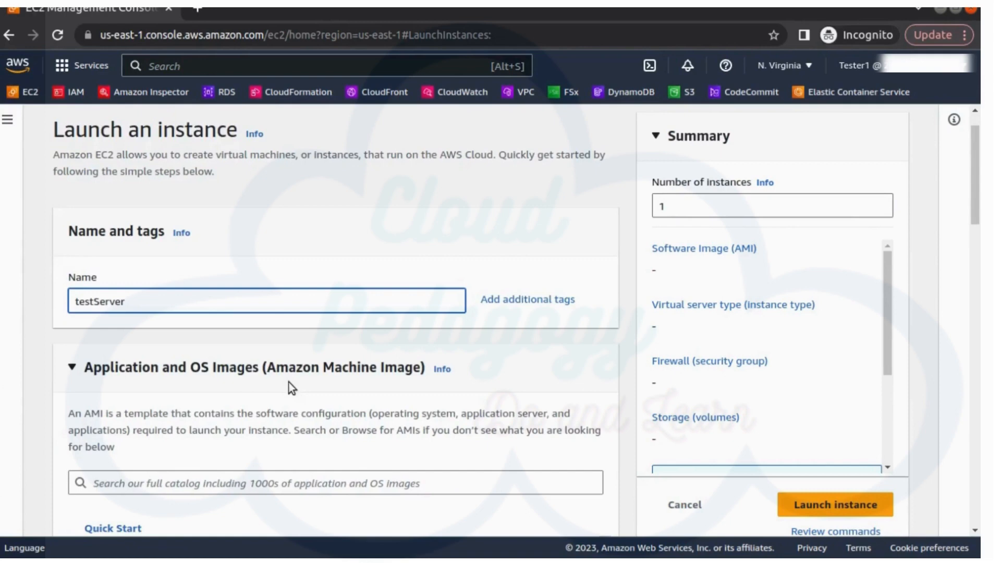
Step: Keep t2.micro defaults, proceed without a key pair, and try launching testServer
{"action": "scroll", "coordinate": [288, 383], "scroll_direction": "down", "scroll_amount": 8}
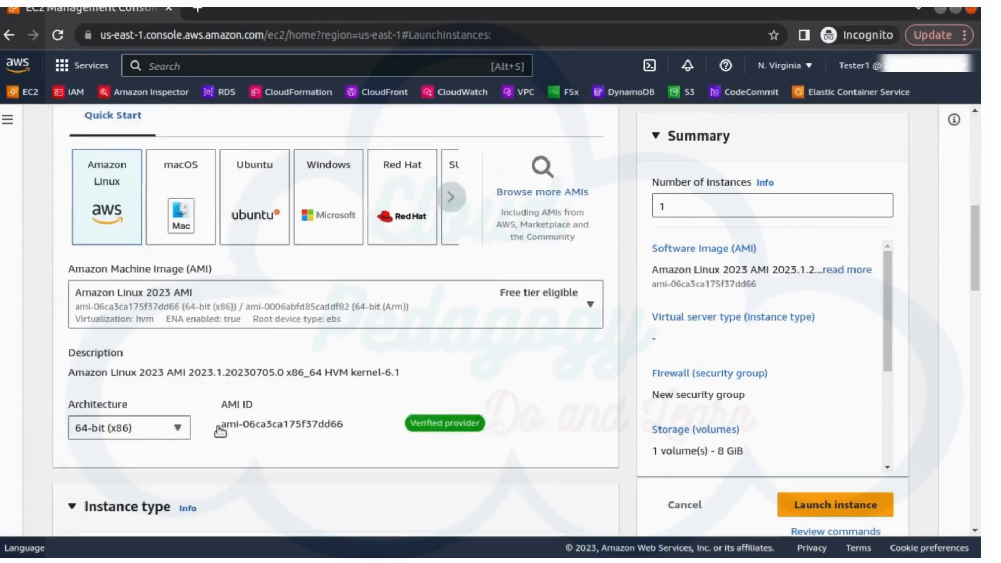
{"action": "scroll", "coordinate": [219, 429], "scroll_direction": "down", "scroll_amount": 3}
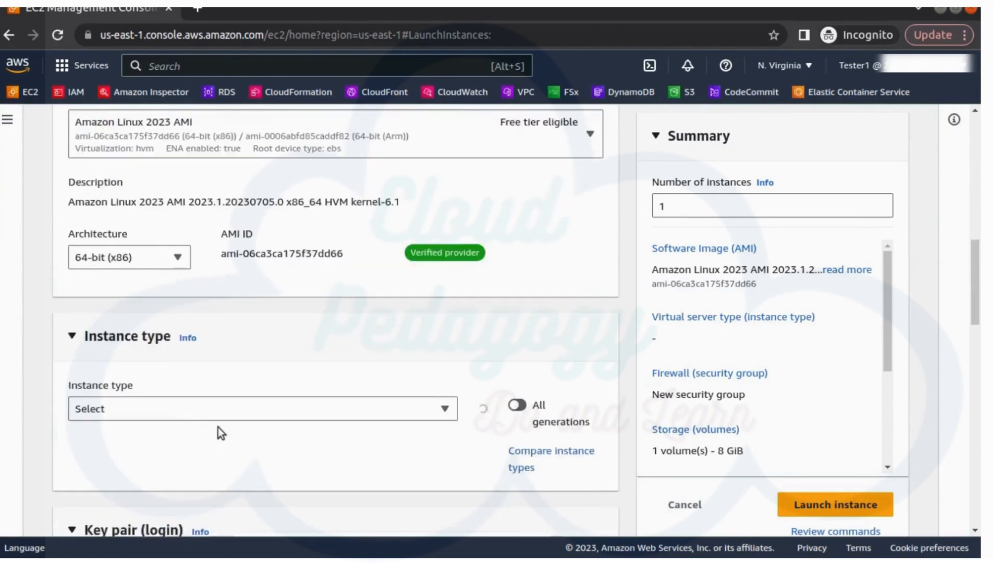
{"action": "scroll", "coordinate": [436, 397], "scroll_direction": "down", "scroll_amount": 1}
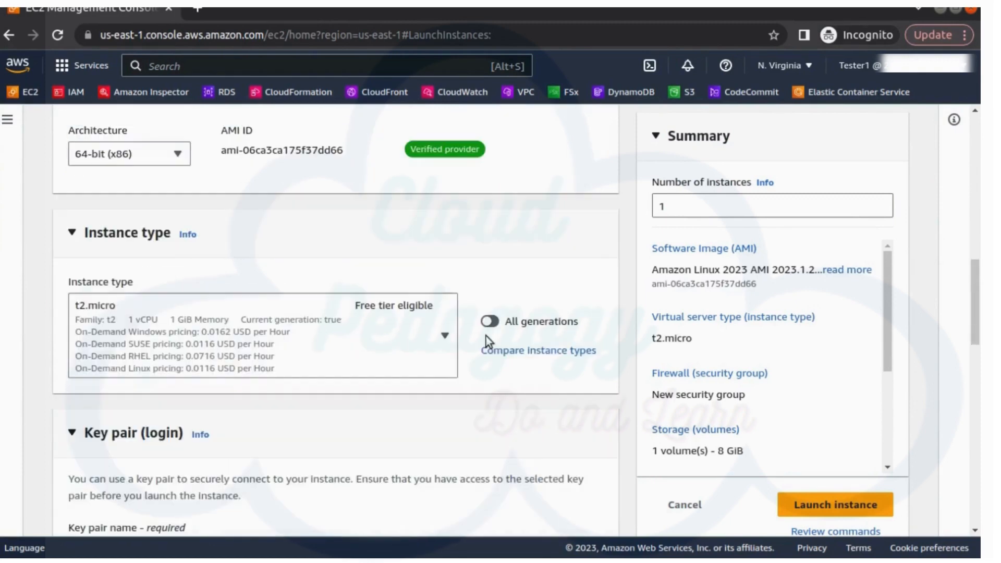
{"action": "scroll", "coordinate": [457, 403], "scroll_direction": "down", "scroll_amount": 5}
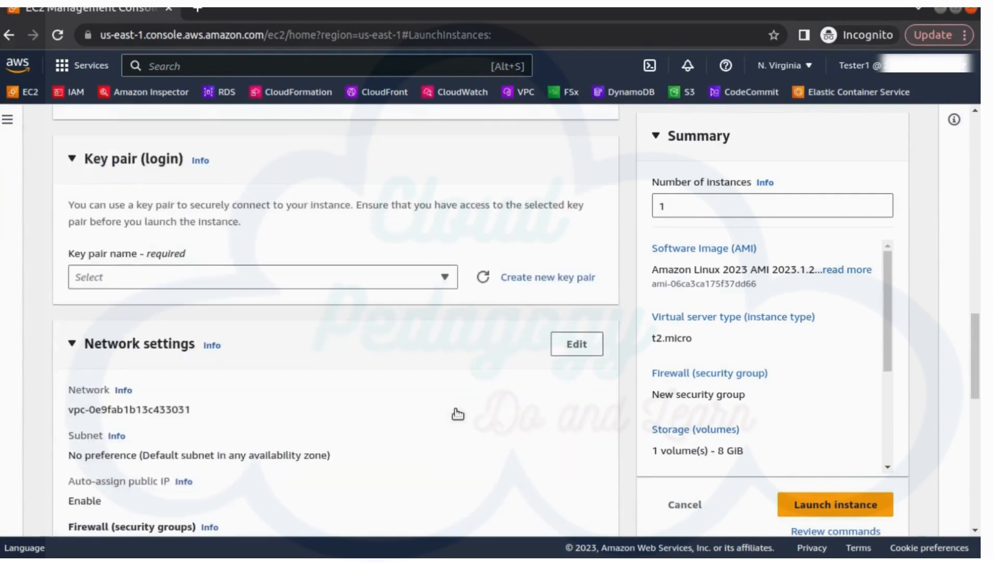
{"action": "left_click", "coordinate": [337, 280]}
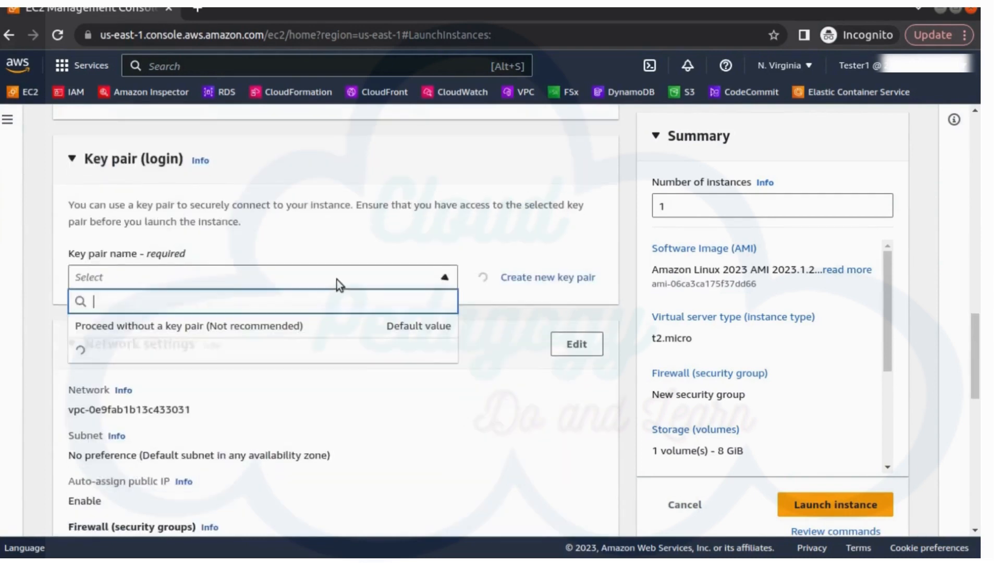
{"action": "left_click", "coordinate": [237, 327]}
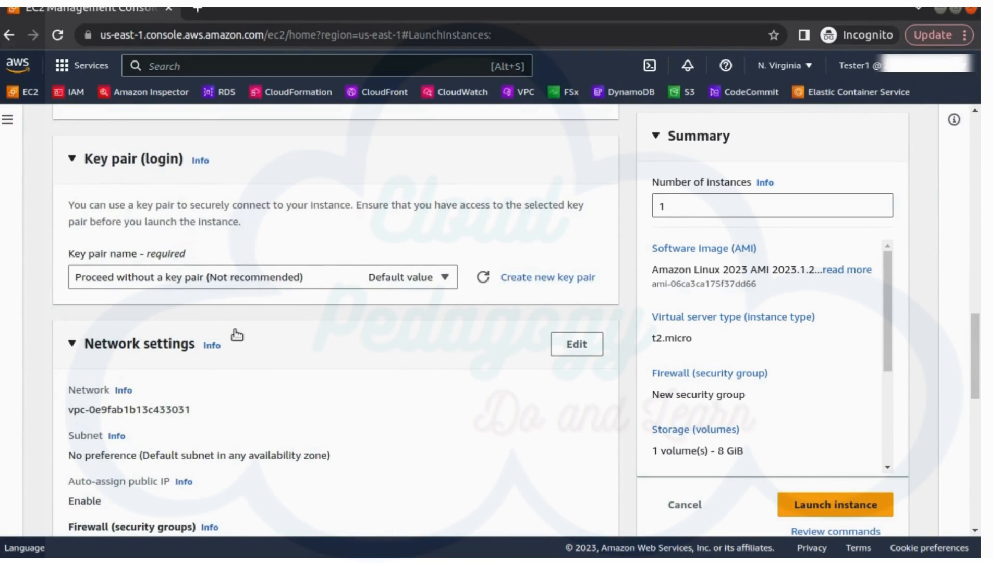
{"action": "scroll", "coordinate": [237, 335], "scroll_direction": "down", "scroll_amount": 5}
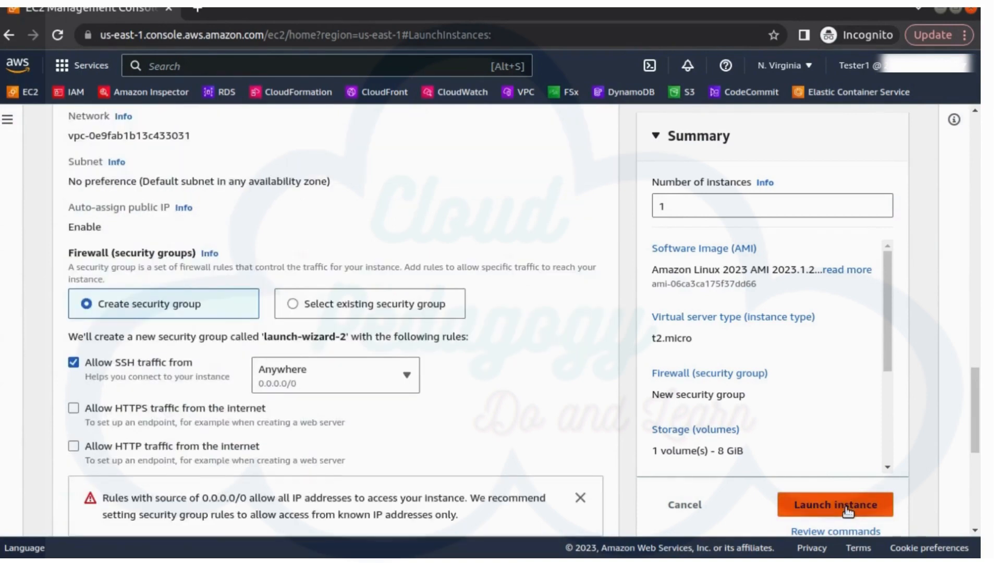
{"action": "left_click", "coordinate": [847, 509]}
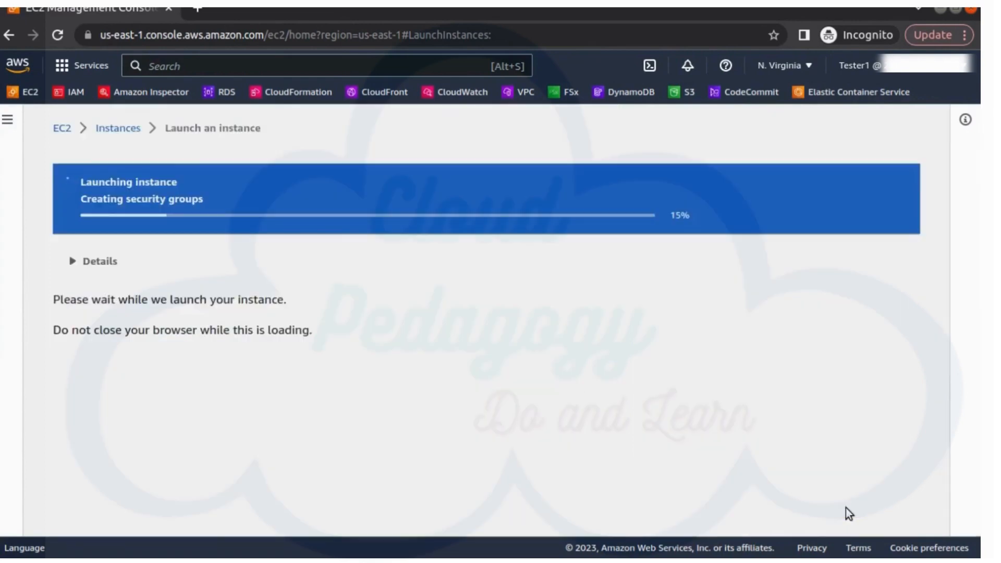
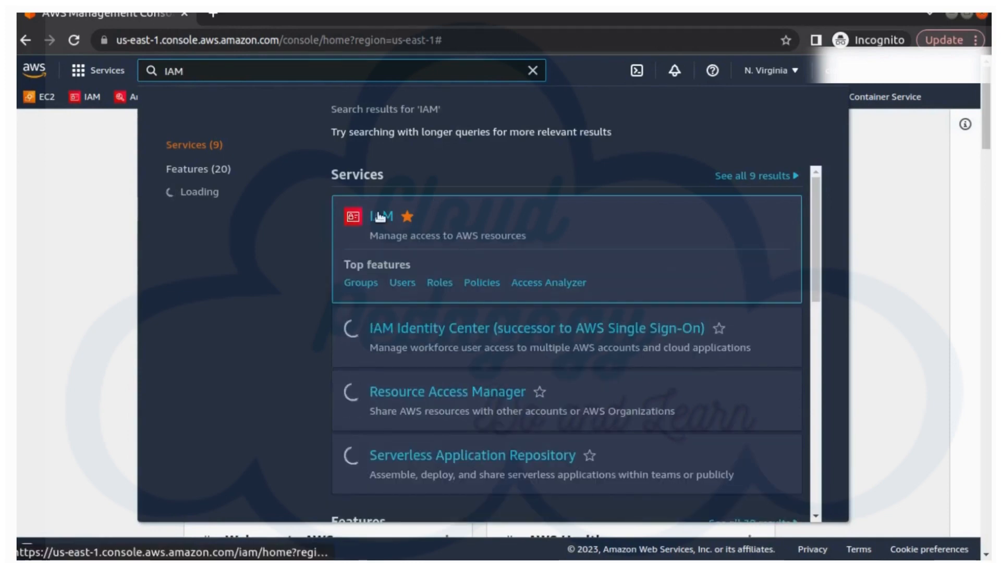
Step: Open the IAM service and its User groups list, which has no groups yet
{"action": "left_click", "coordinate": [380, 217]}
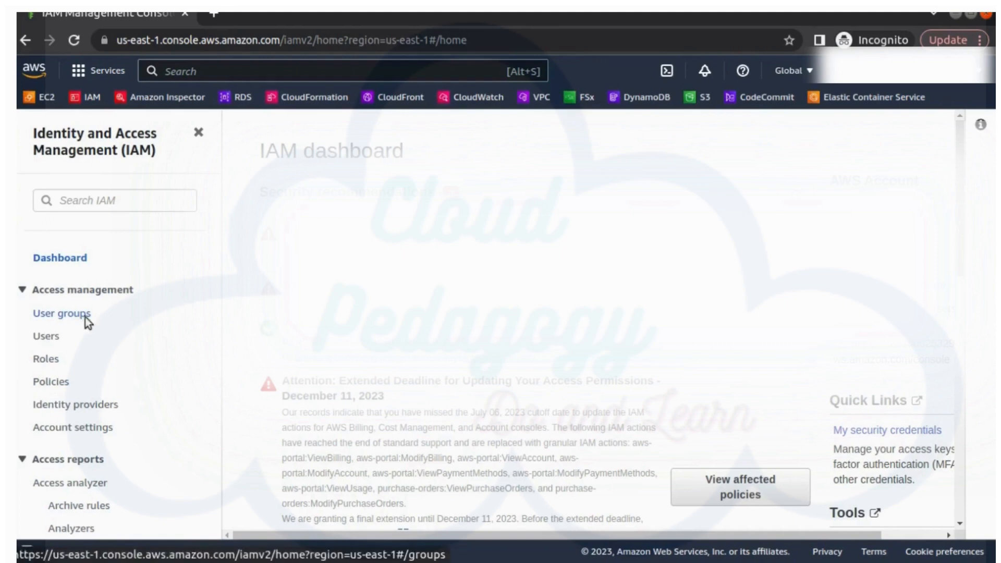
{"action": "left_click", "coordinate": [85, 316]}
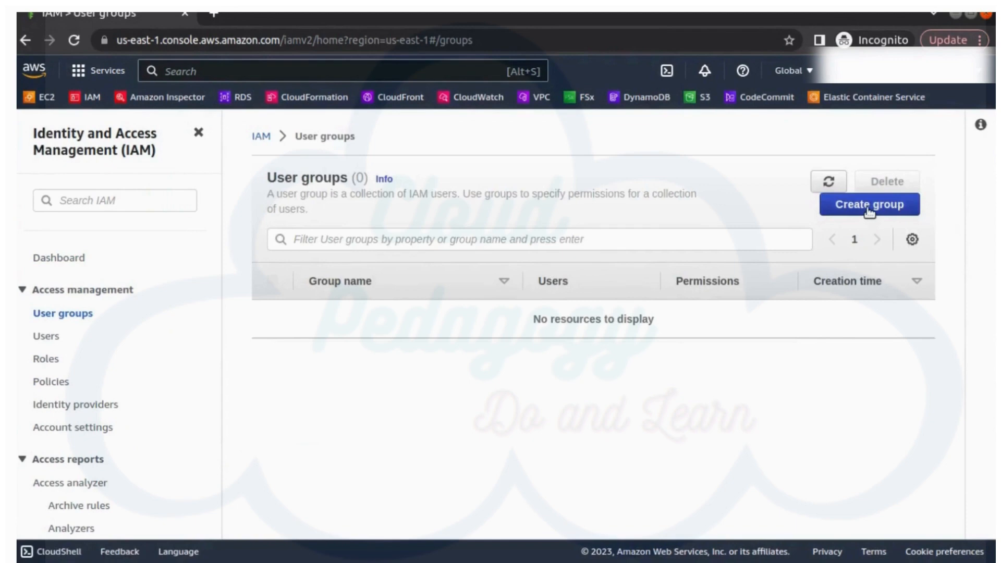
{"action": "left_click", "coordinate": [869, 205]}
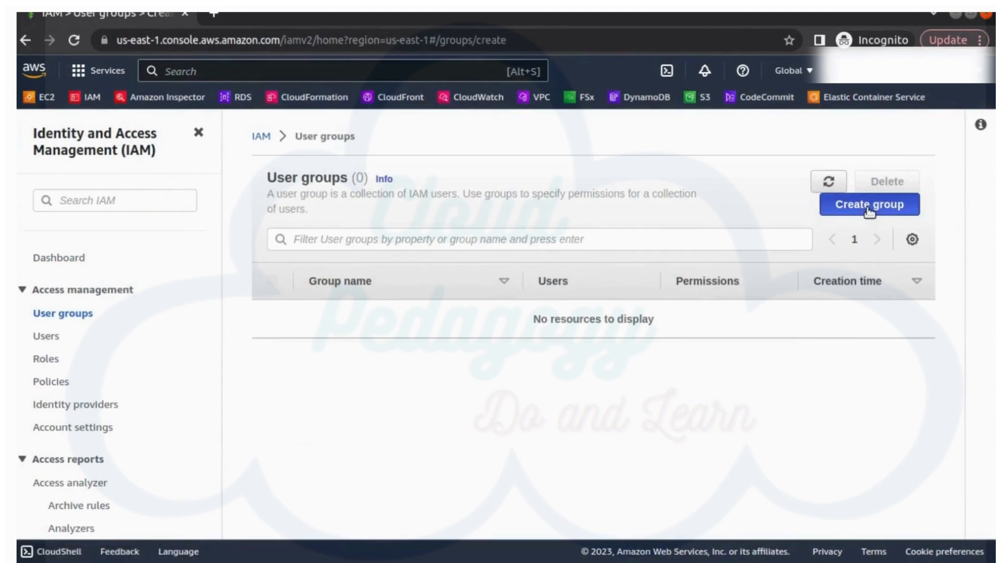
Step: Name the new group DeveloperTeam and add Developer1 and Developer2 as members
{"action": "left_click", "coordinate": [364, 296]}
{"action": "type", "text": "Develo"}
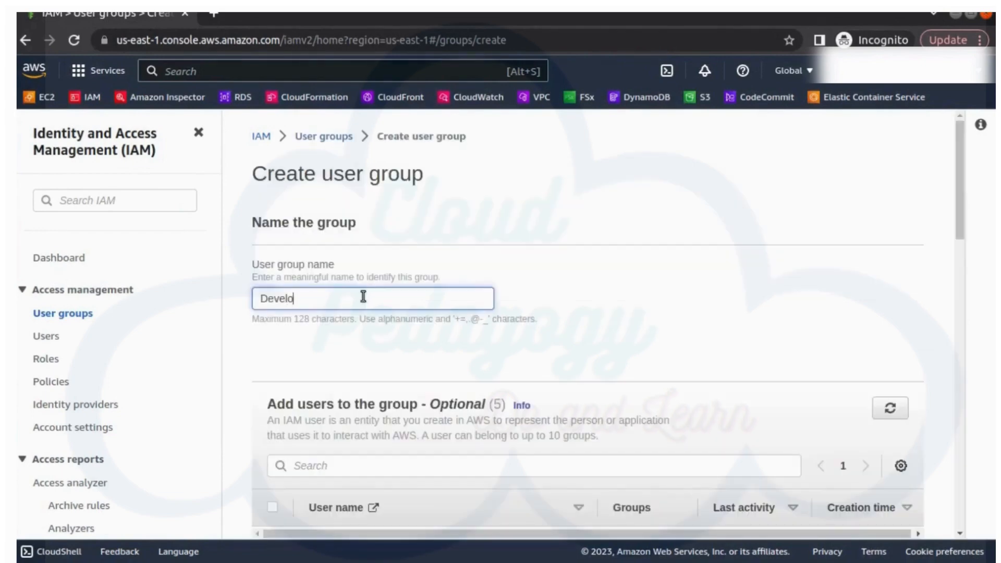
{"action": "type", "text": "perTeam"}
{"action": "scroll", "coordinate": [375, 362], "scroll_direction": "down", "scroll_amount": 2}
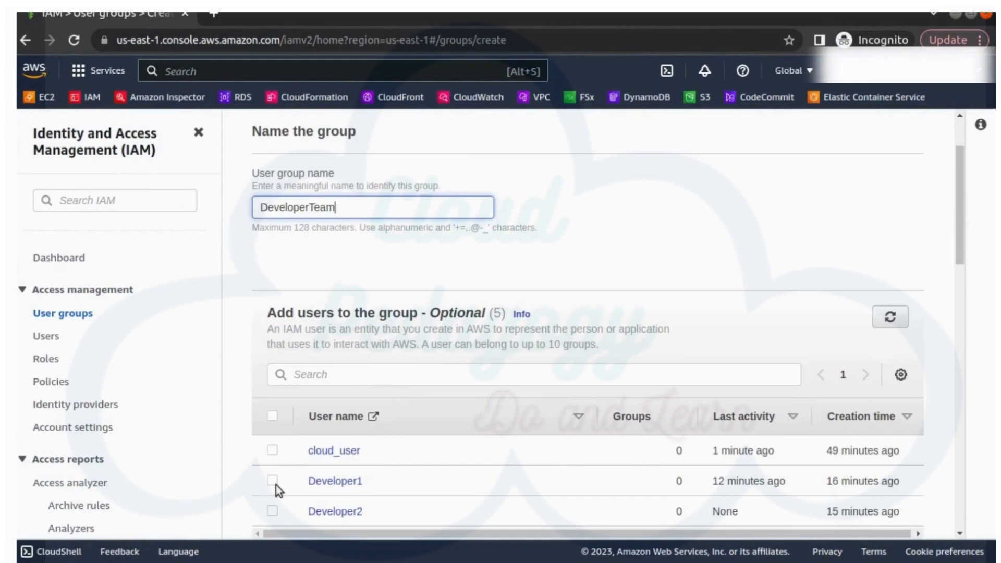
{"action": "left_click", "coordinate": [339, 483]}
{"action": "scroll", "coordinate": [339, 483], "scroll_direction": "down", "scroll_amount": 3}
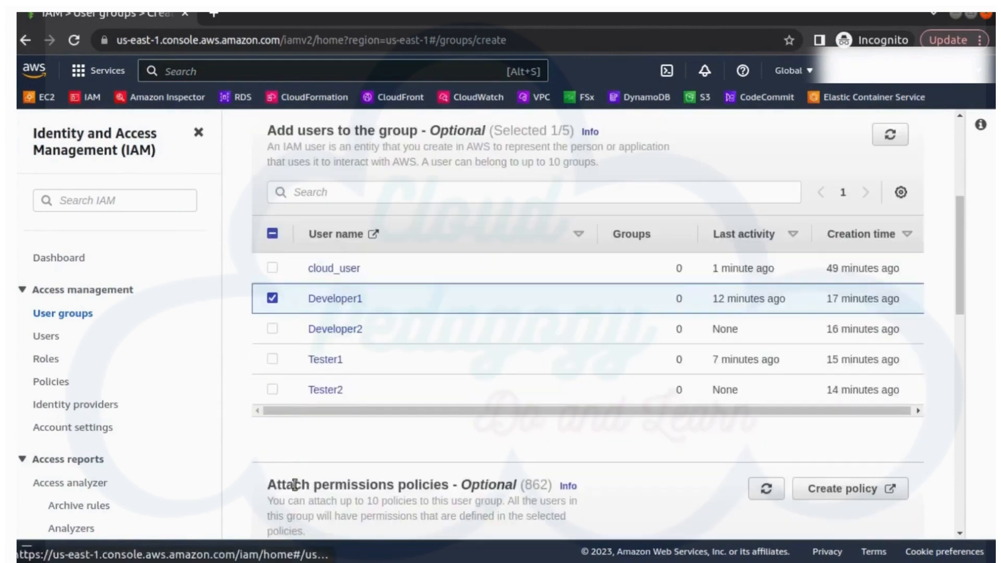
{"action": "left_click", "coordinate": [273, 334]}
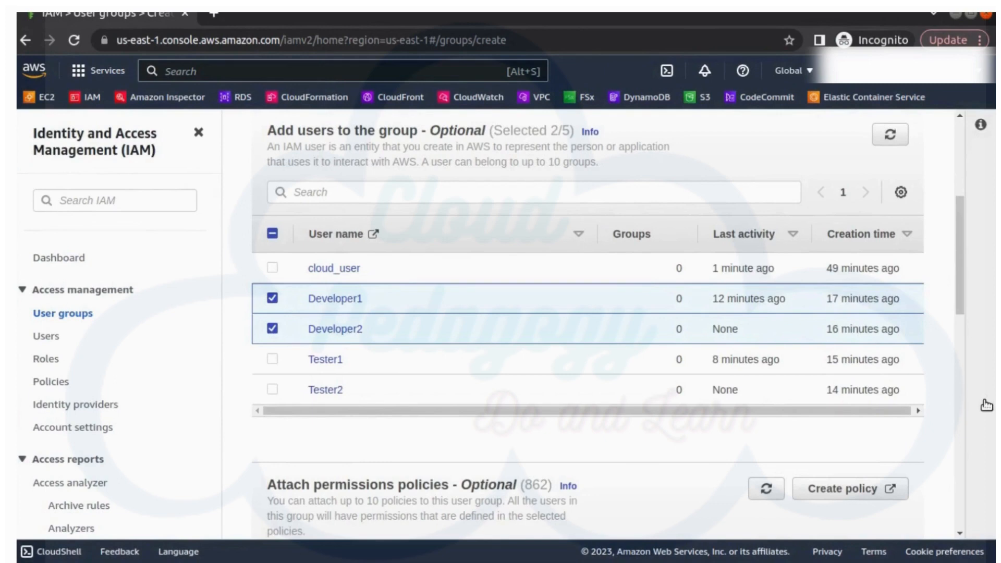
Step: Attach AmazonEC2FullAccess, found with the Ec2full filter, and create the DeveloperTeam group
{"action": "scroll", "coordinate": [953, 416], "scroll_direction": "down", "scroll_amount": 5}
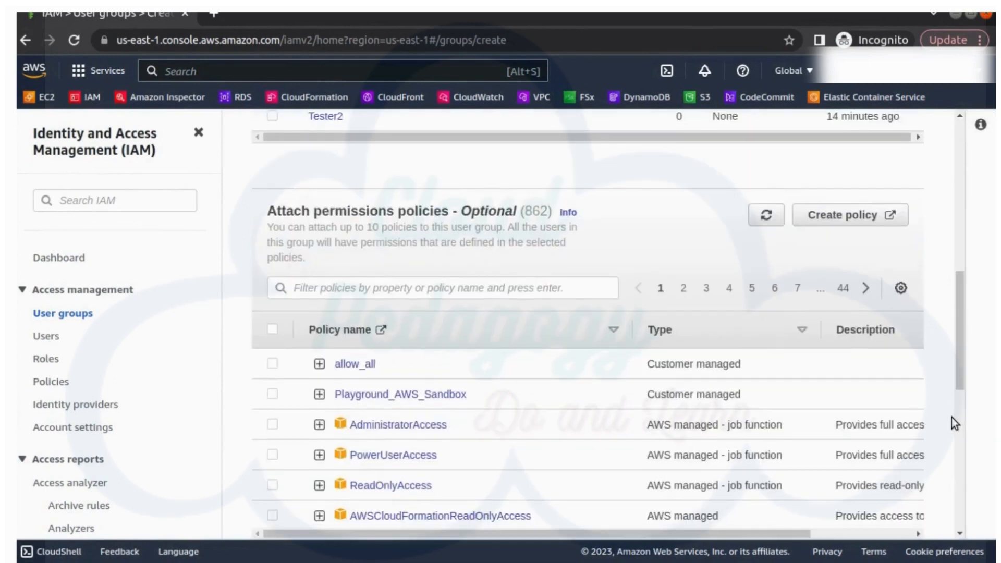
{"action": "left_click", "coordinate": [388, 290]}
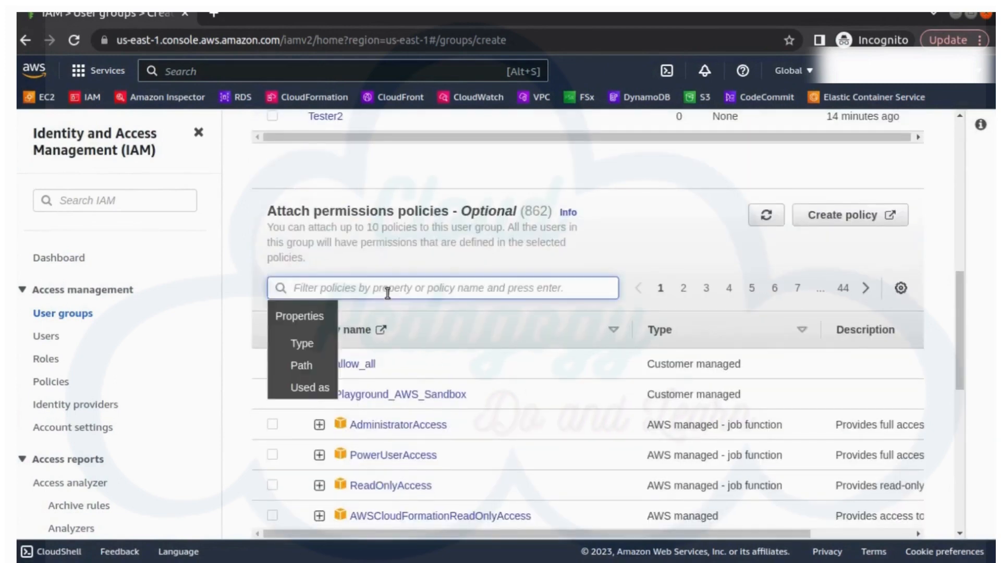
{"action": "type", "text": "Ec2full"}
{"action": "key", "text": "Return"}
{"action": "left_click", "coordinate": [449, 453]}
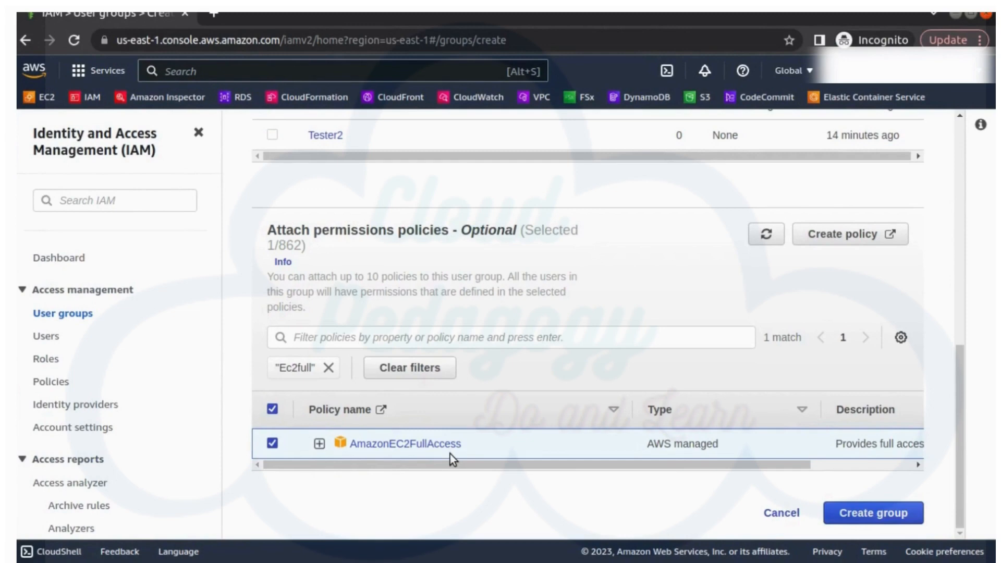
{"action": "left_click", "coordinate": [865, 515]}
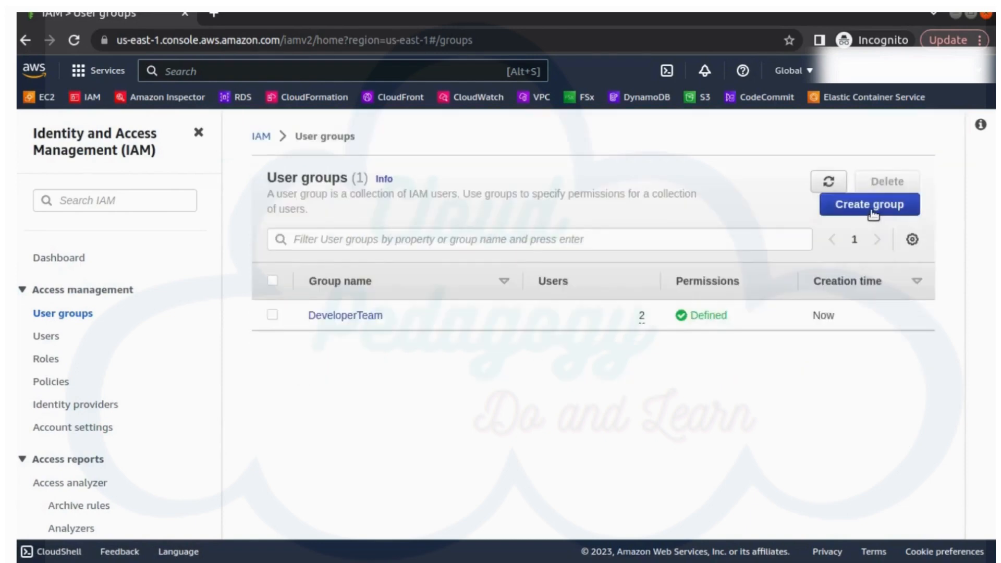
{"action": "left_click", "coordinate": [869, 204]}
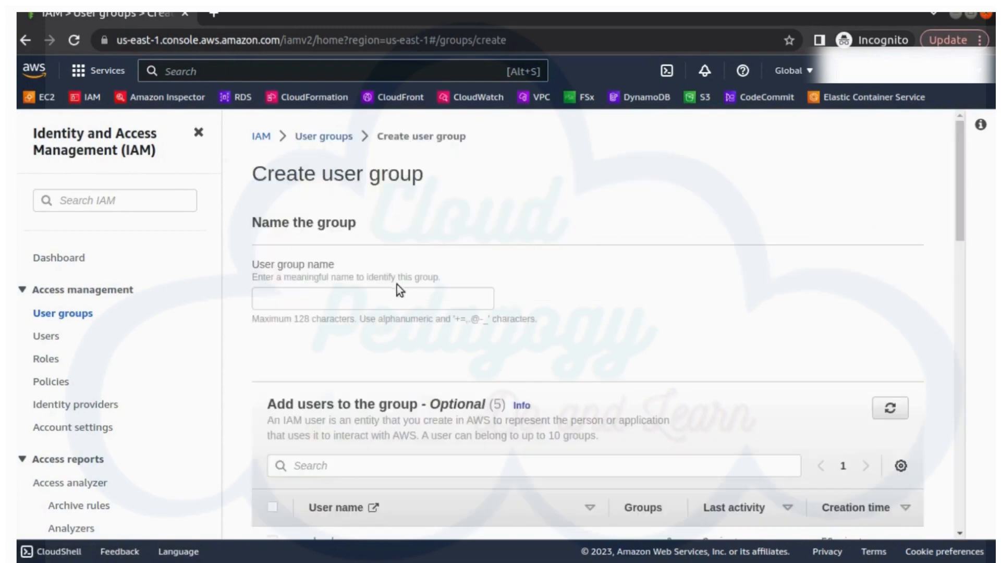
Step: Name the new group TesterTeam and add Tester1 and Tester2 as members
{"action": "left_click", "coordinate": [374, 293]}
{"action": "type", "text": "Tes"}
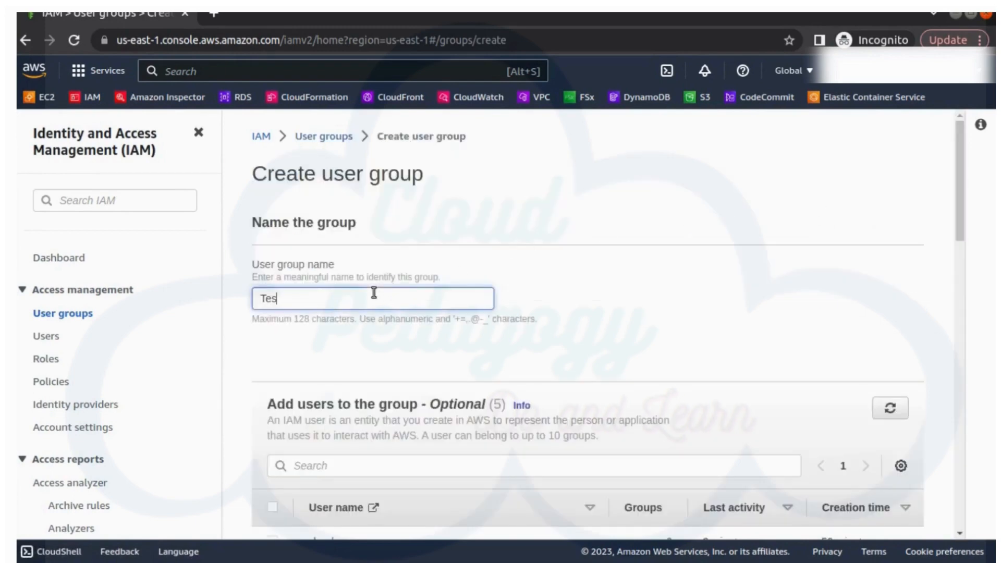
{"action": "type", "text": "terTean"}
{"action": "key", "text": "BackSpace"}
{"action": "type", "text": "m"}
{"action": "scroll", "coordinate": [452, 420], "scroll_direction": "down", "scroll_amount": 6}
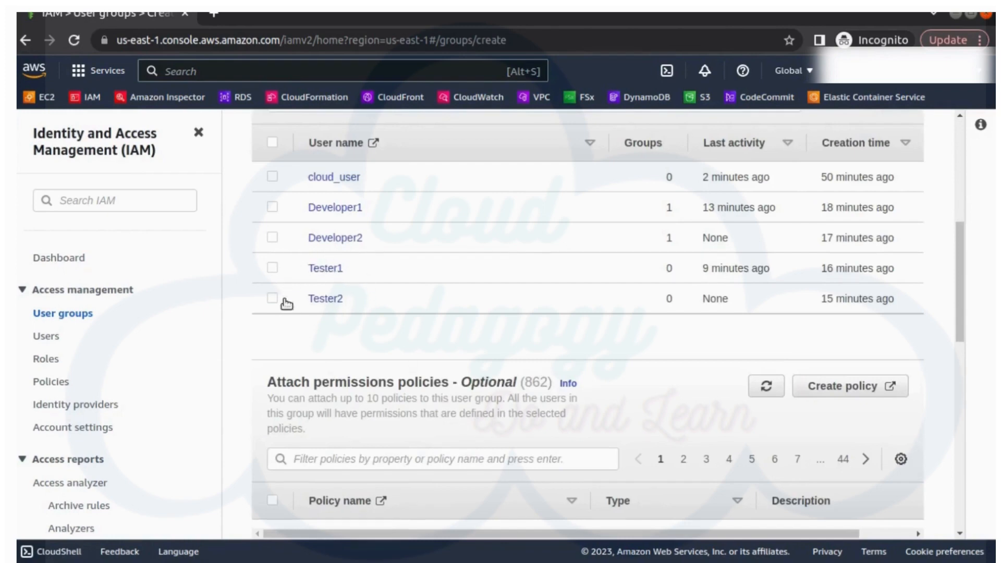
{"action": "left_click", "coordinate": [270, 277]}
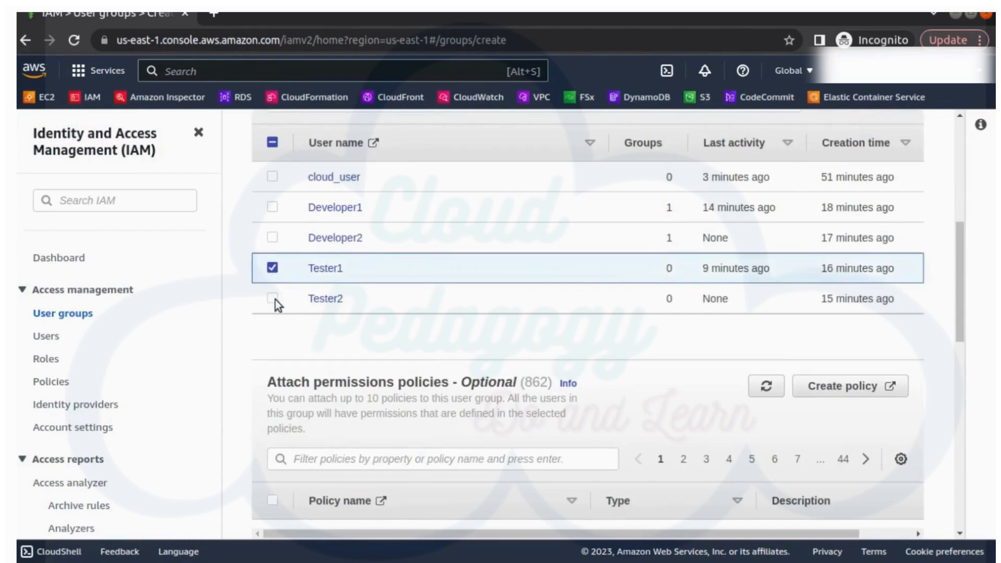
{"action": "left_click", "coordinate": [274, 299]}
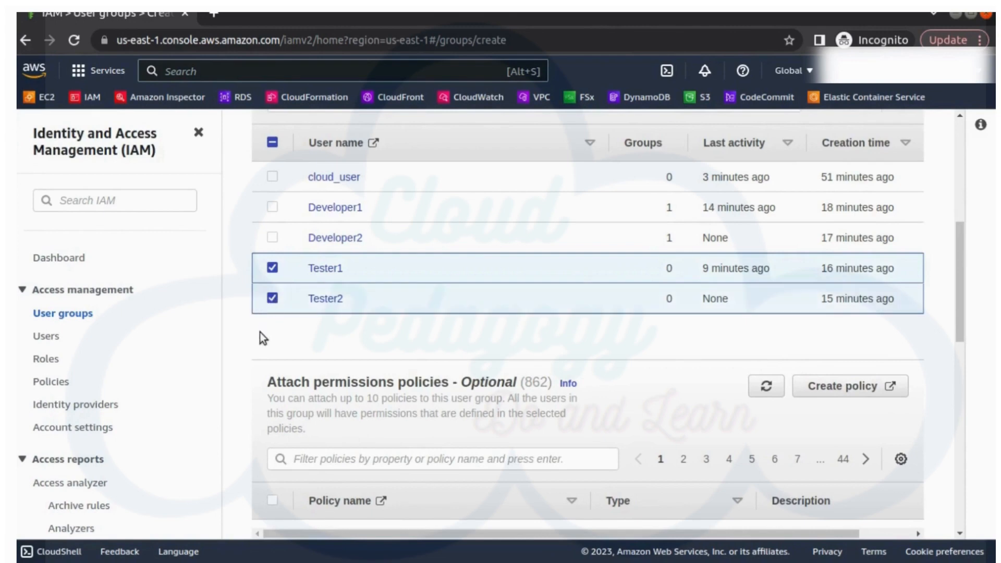
Step: Attach AmazonEC2ReadOnlyAccess, found with the ec2read filter, and create the TesterTeam group
{"action": "scroll", "coordinate": [259, 333], "scroll_direction": "down", "scroll_amount": 3}
{"action": "left_click", "coordinate": [350, 277]}
{"action": "type", "text": "ec2read"}
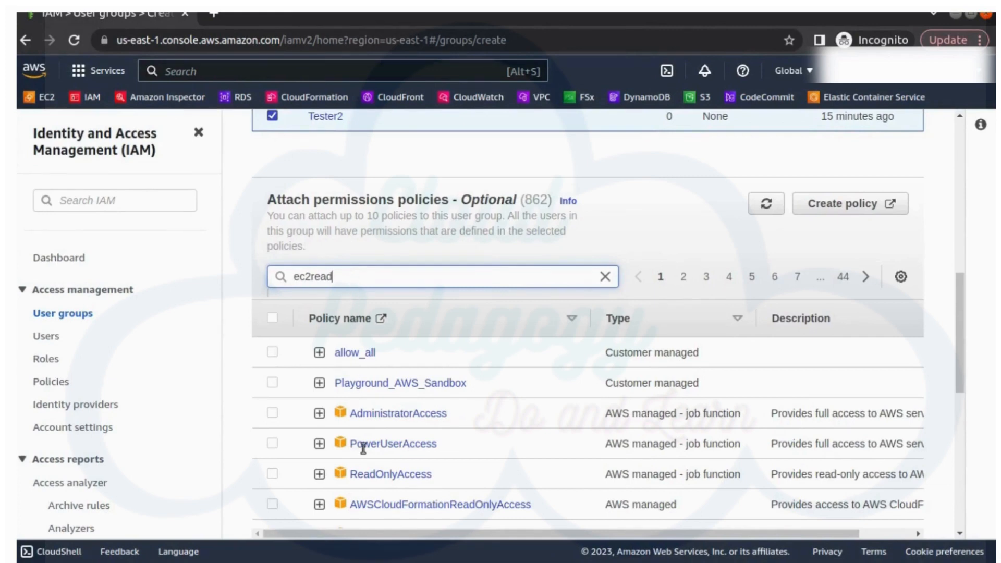
{"action": "key", "text": "Return"}
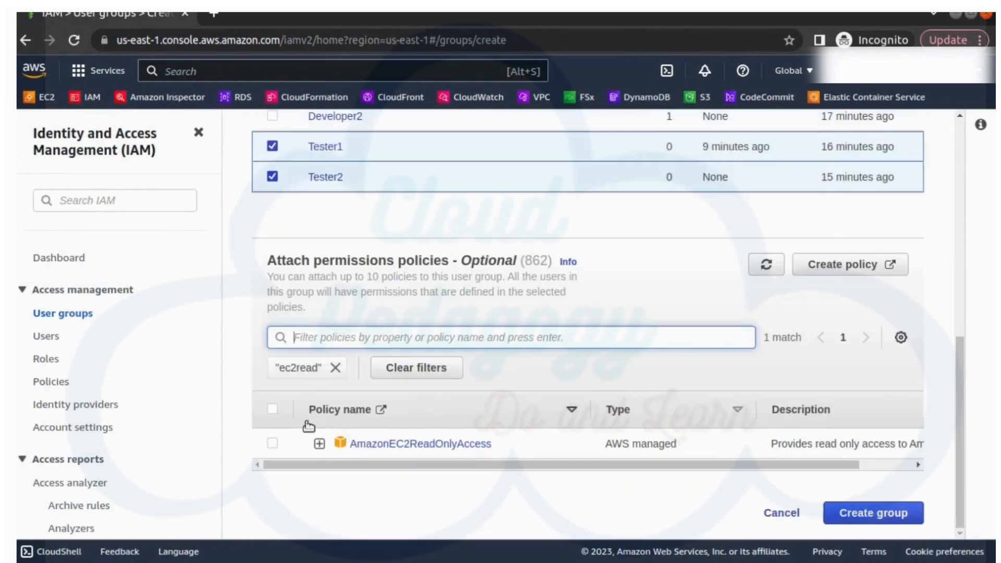
{"action": "left_click", "coordinate": [272, 443]}
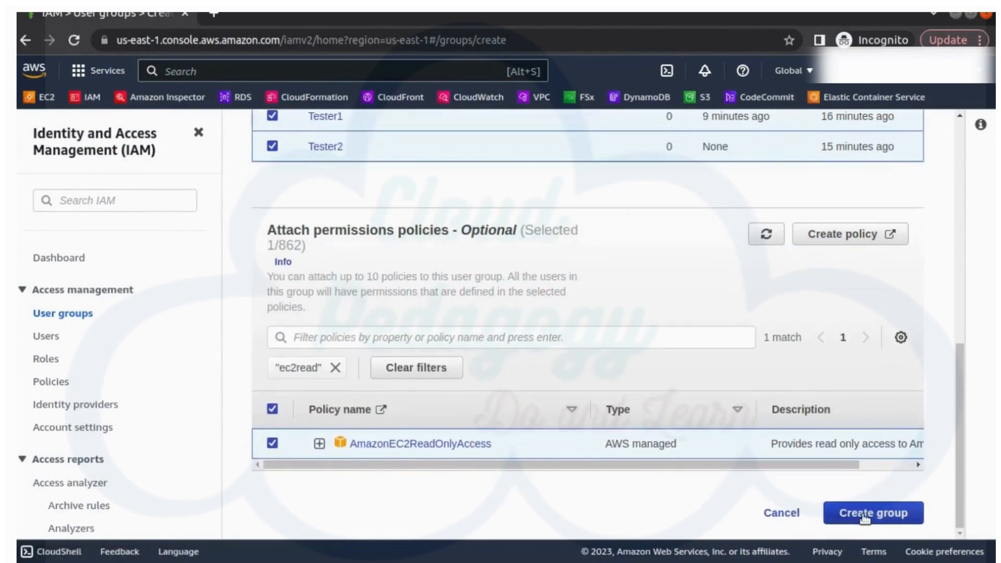
{"action": "left_click", "coordinate": [867, 516]}
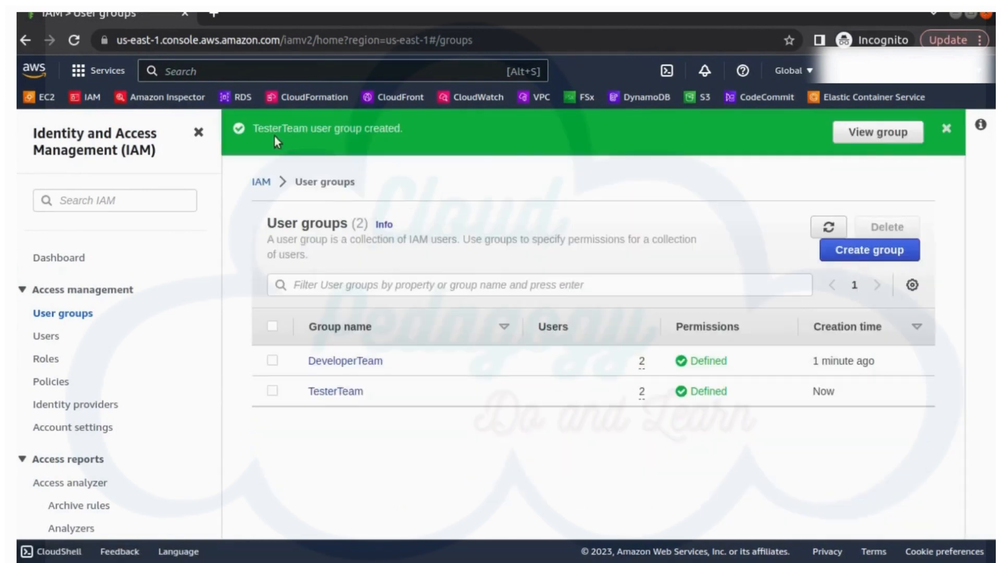
Step: Check DeveloperTeam's Permissions tab, which lists only AmazonEC2FullAccess, then go to the Users list
{"action": "left_click", "coordinate": [946, 130]}
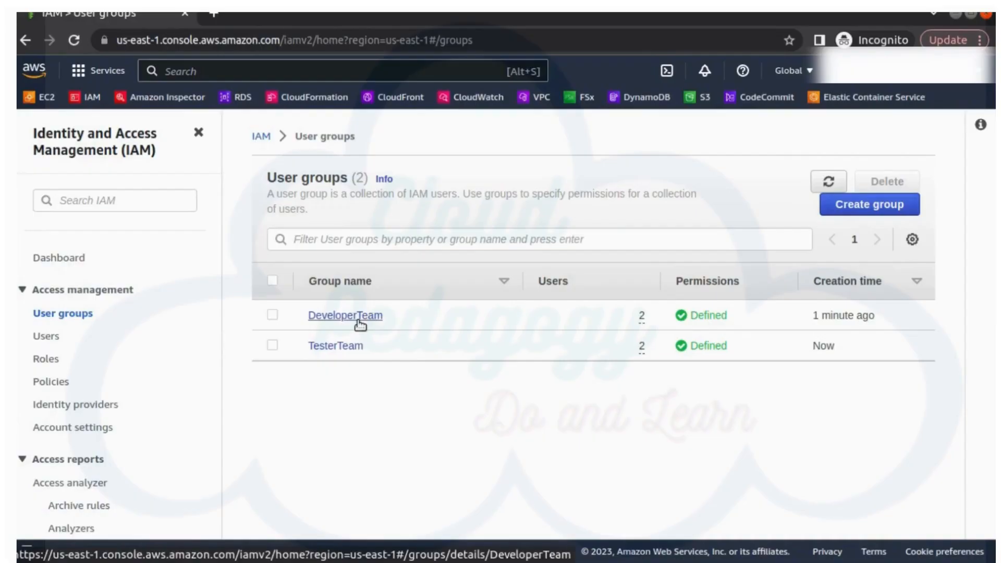
{"action": "left_click", "coordinate": [359, 318]}
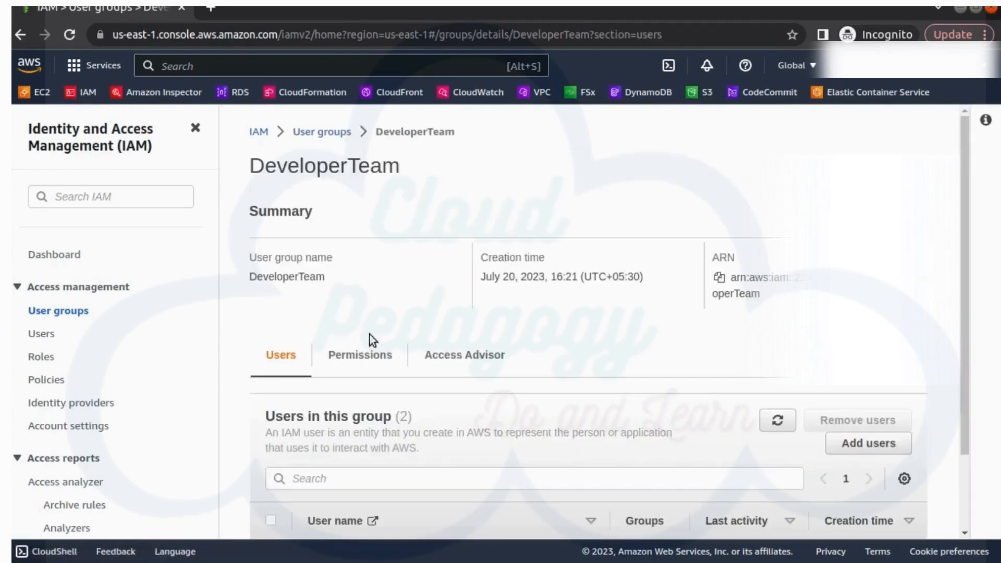
{"action": "scroll", "coordinate": [396, 370], "scroll_direction": "down", "scroll_amount": 2}
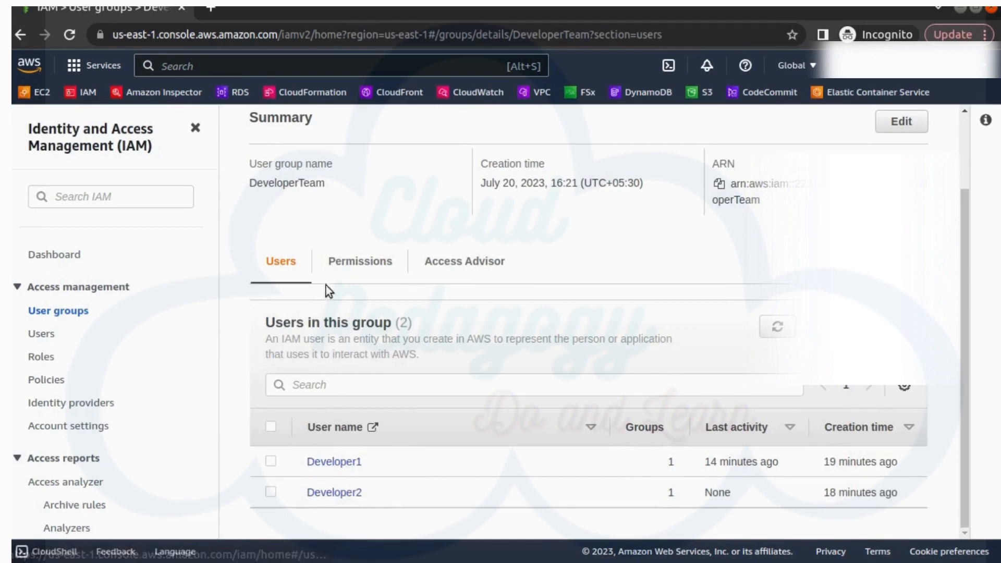
{"action": "left_click", "coordinate": [361, 262]}
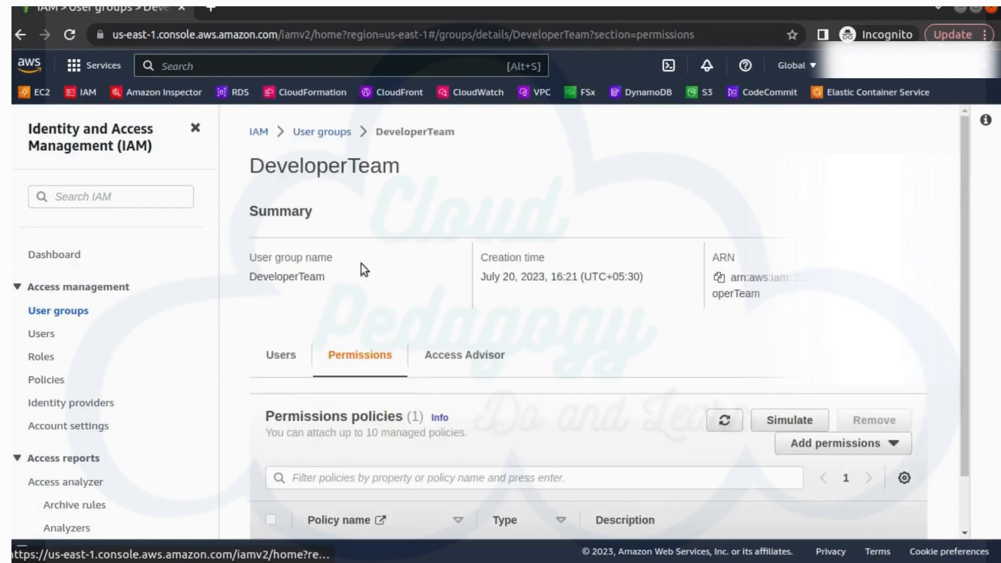
{"action": "scroll", "coordinate": [361, 266], "scroll_direction": "down", "scroll_amount": 2}
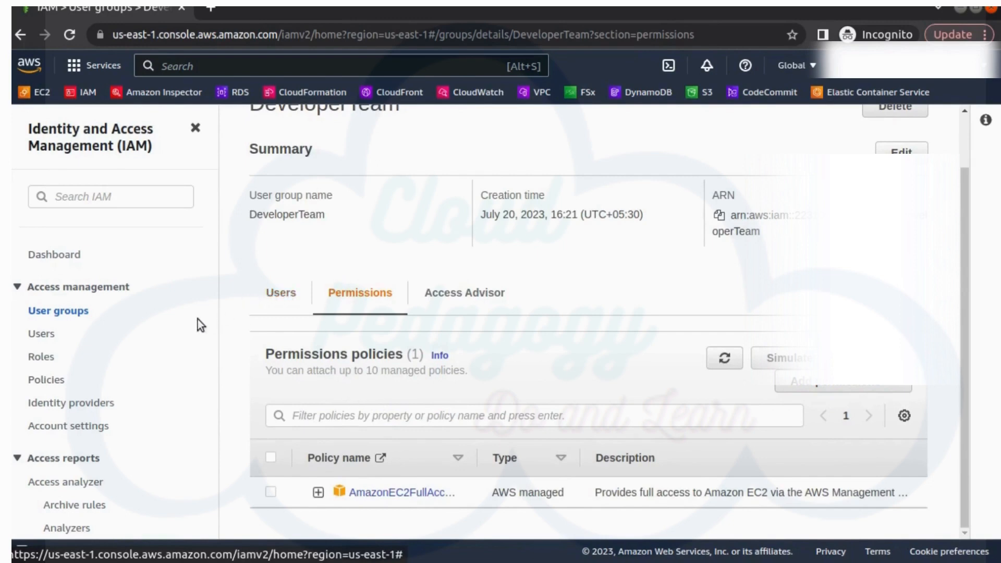
{"action": "left_click", "coordinate": [39, 335]}
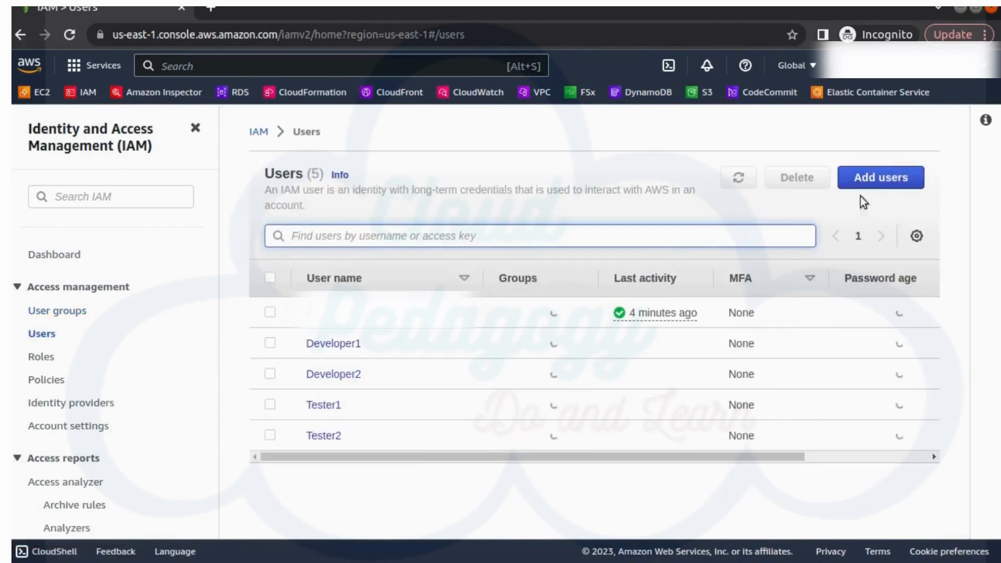
Step: Specify new user Developer3 with console access and a custom password
{"action": "left_click", "coordinate": [907, 180]}
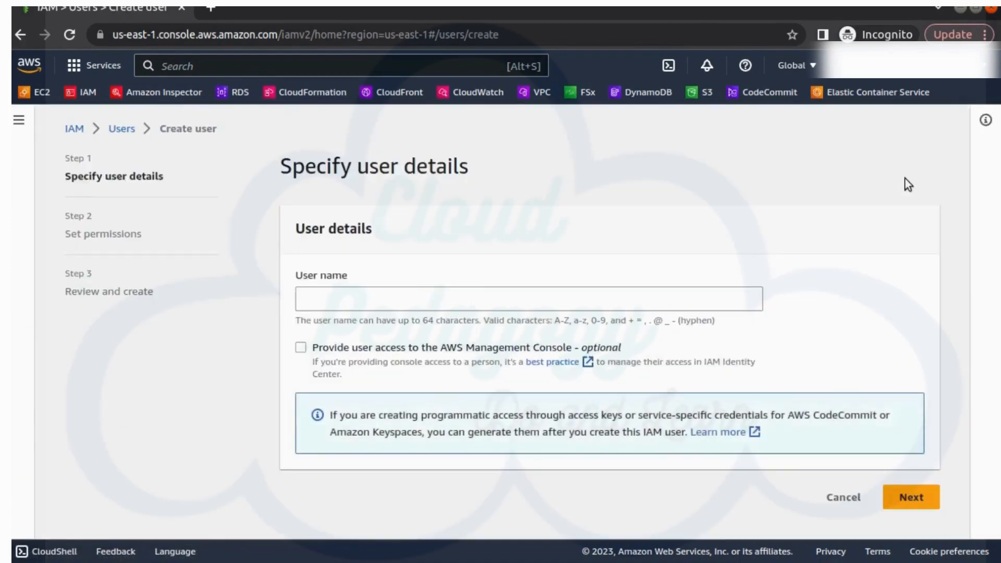
{"action": "left_click", "coordinate": [342, 298]}
{"action": "type", "text": "D"}
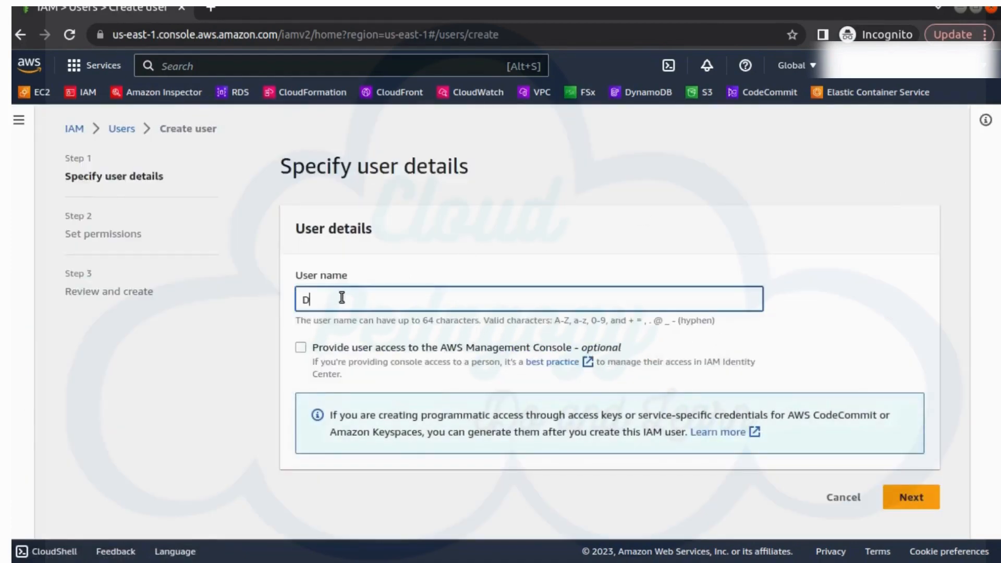
{"action": "type", "text": "eveloper3"}
{"action": "left_click", "coordinate": [301, 347]}
{"action": "scroll", "coordinate": [375, 428], "scroll_direction": "down", "scroll_amount": 2}
{"action": "left_click", "coordinate": [351, 366]}
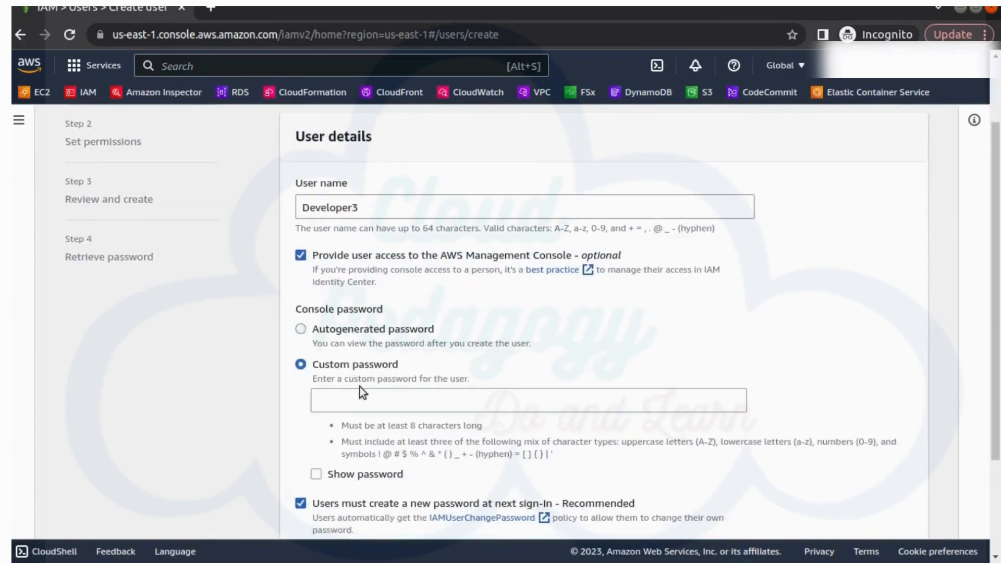
{"action": "left_click", "coordinate": [367, 402]}
{"action": "type", "text": "********************"}
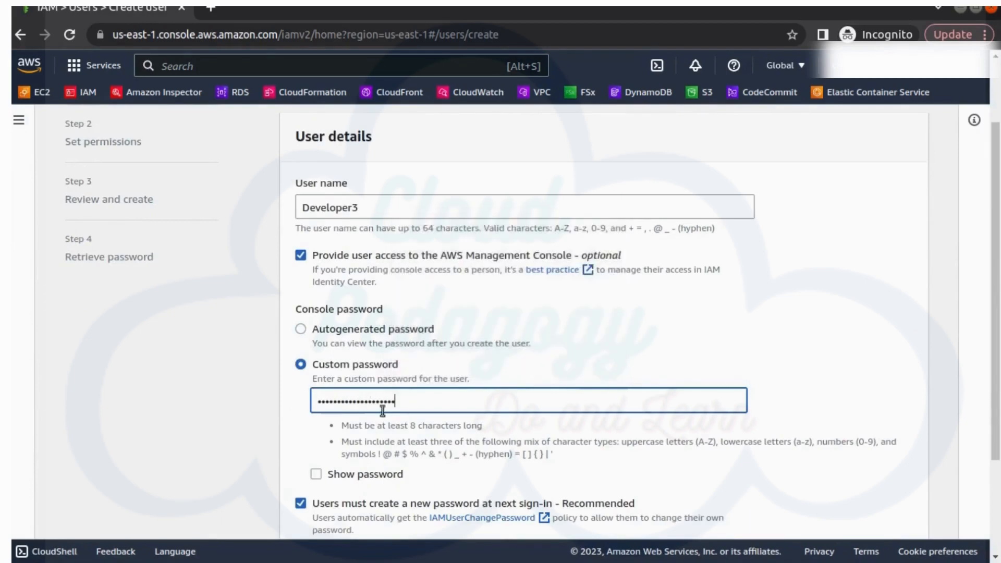
{"action": "scroll", "coordinate": [525, 423], "scroll_direction": "down", "scroll_amount": 2}
{"action": "scroll", "coordinate": [524, 423], "scroll_direction": "down", "scroll_amount": 1}
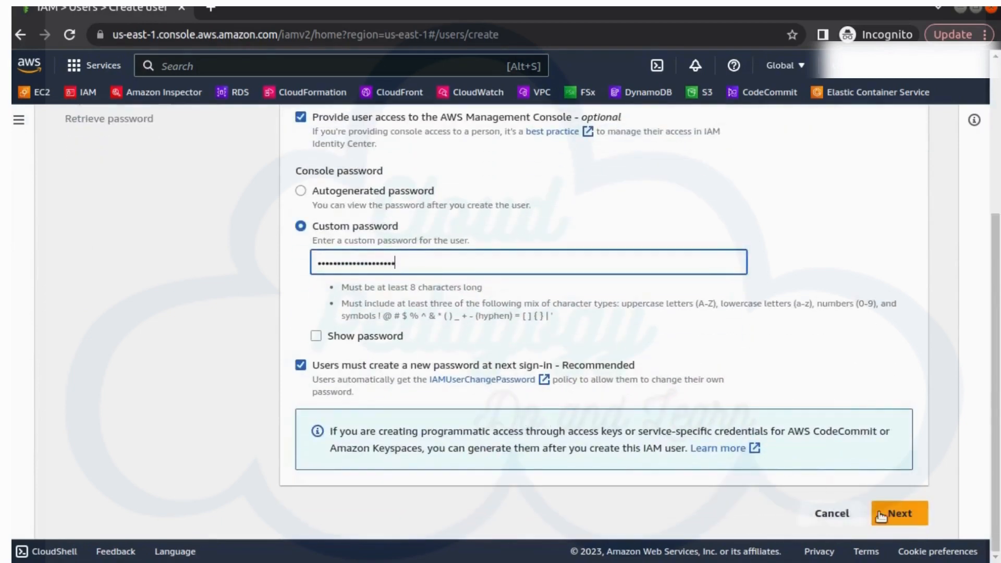
{"action": "left_click", "coordinate": [886, 517]}
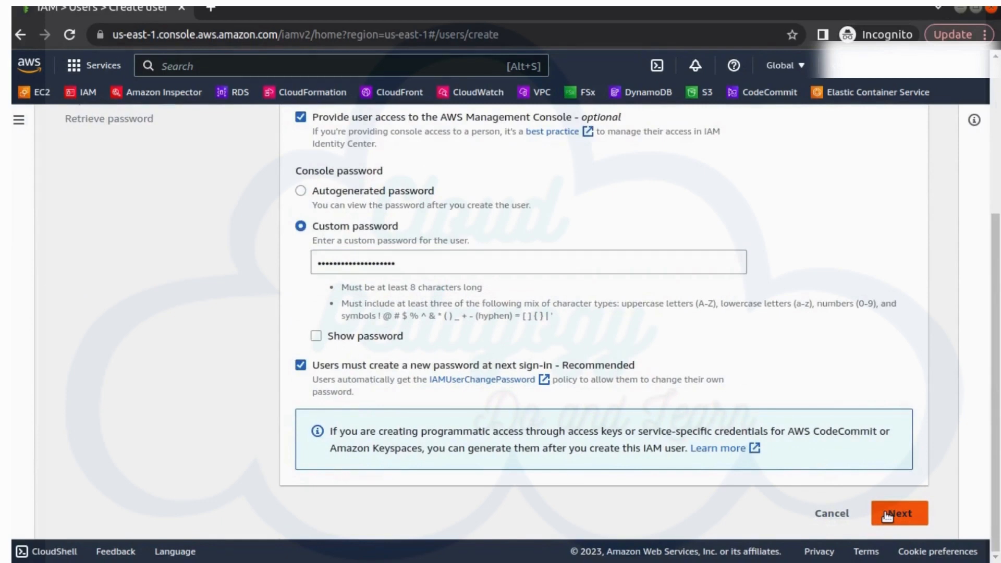
Step: Add Developer3 to the DeveloperTeam group, review, and create the user
{"action": "left_click", "coordinate": [887, 516]}
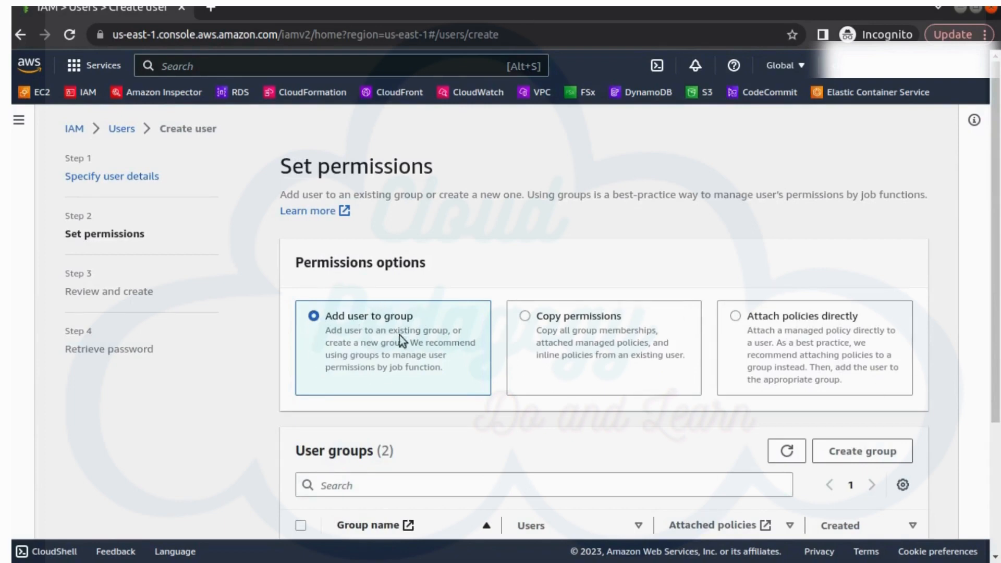
{"action": "scroll", "coordinate": [390, 441], "scroll_direction": "down", "scroll_amount": 4}
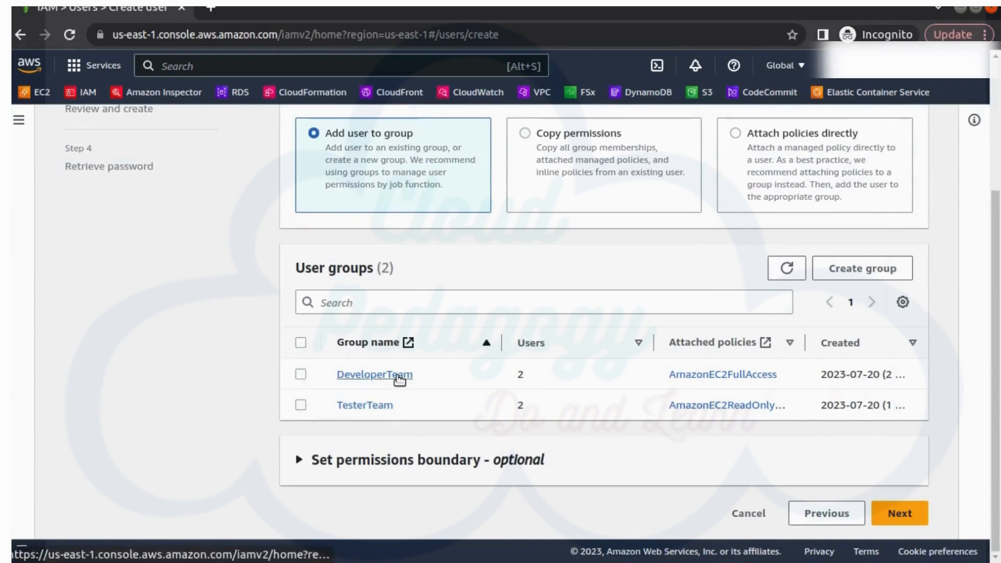
{"action": "left_click", "coordinate": [302, 375]}
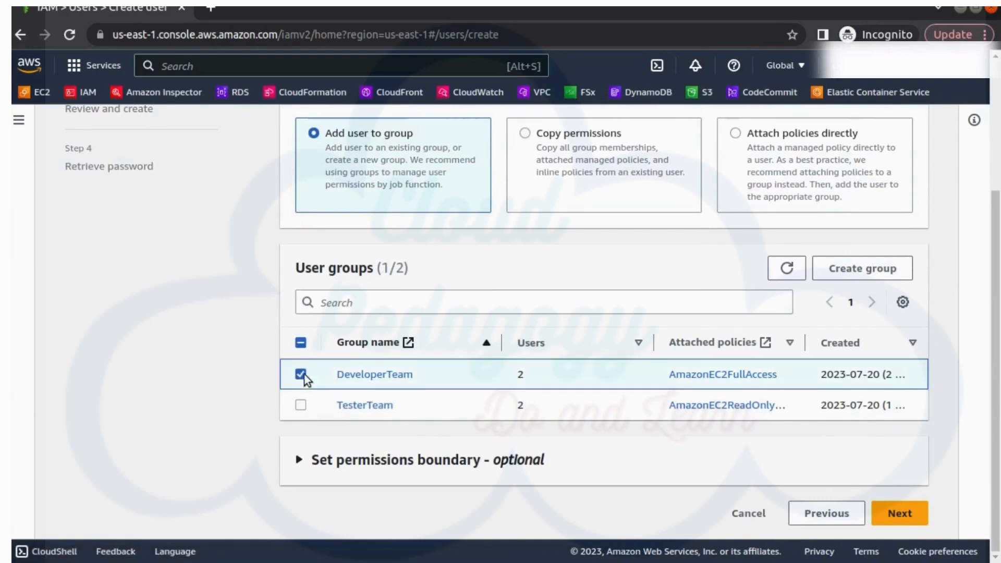
{"action": "left_click", "coordinate": [900, 514]}
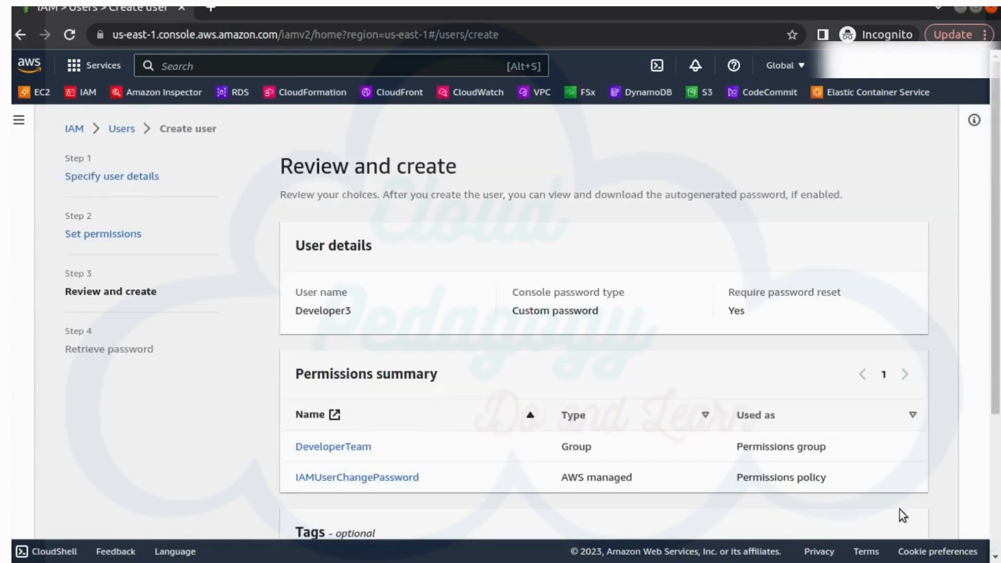
{"action": "scroll", "coordinate": [574, 455], "scroll_direction": "down", "scroll_amount": 3}
{"action": "left_click", "coordinate": [859, 508]}
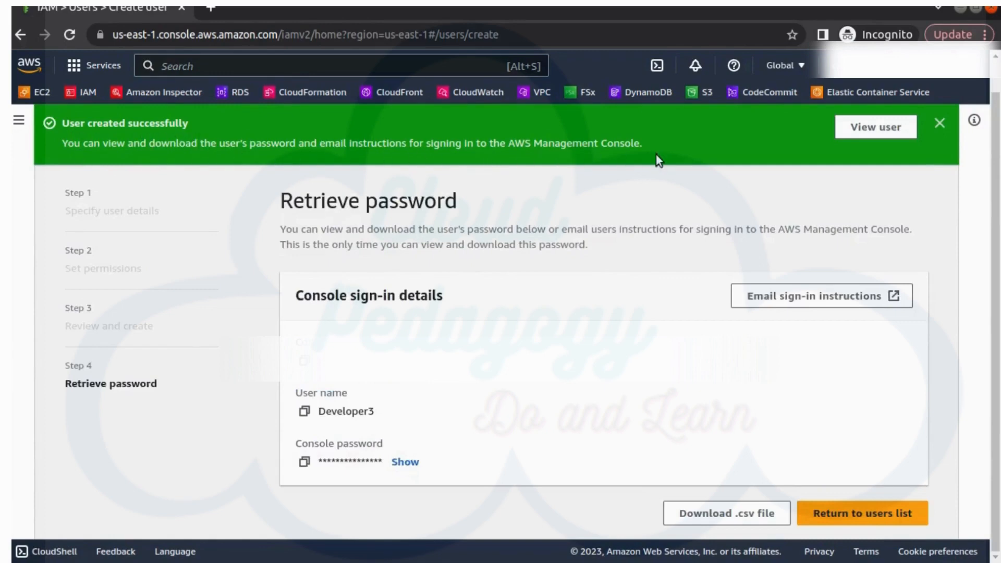
Step: Leave the sign-in details page and open DeveloperTeam's permissions to add a policy
{"action": "left_click", "coordinate": [876, 519]}
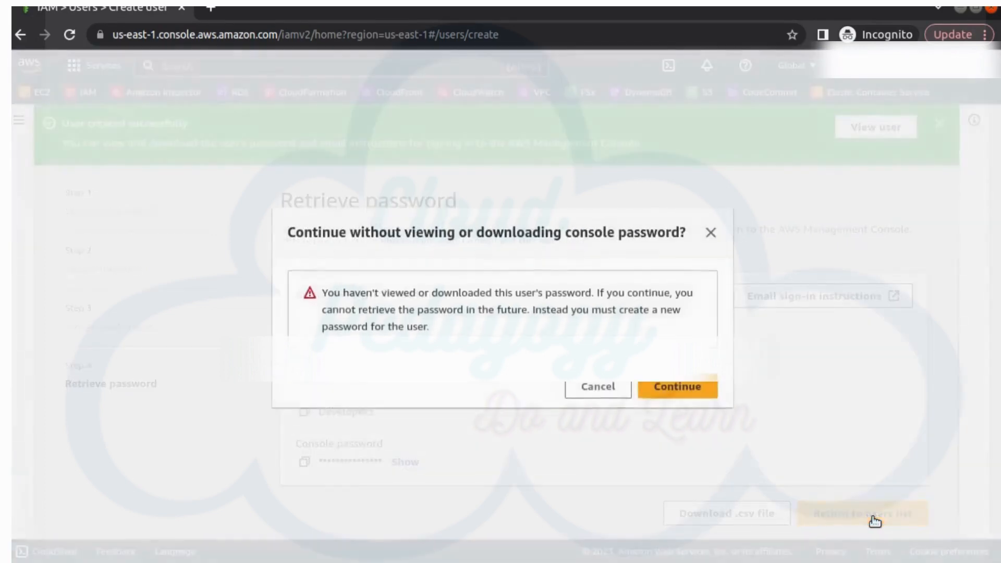
{"action": "left_click", "coordinate": [680, 387]}
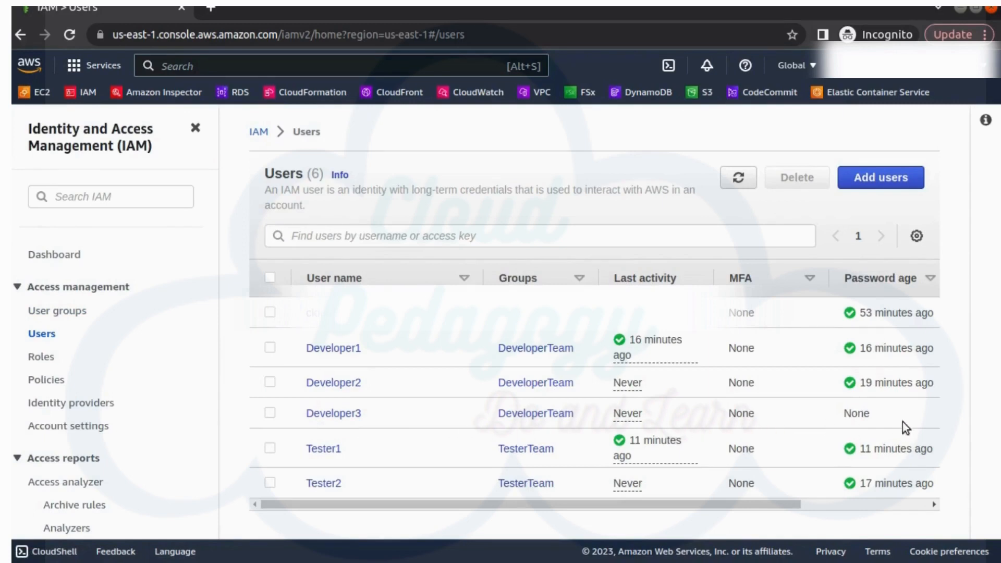
{"action": "left_click", "coordinate": [46, 312]}
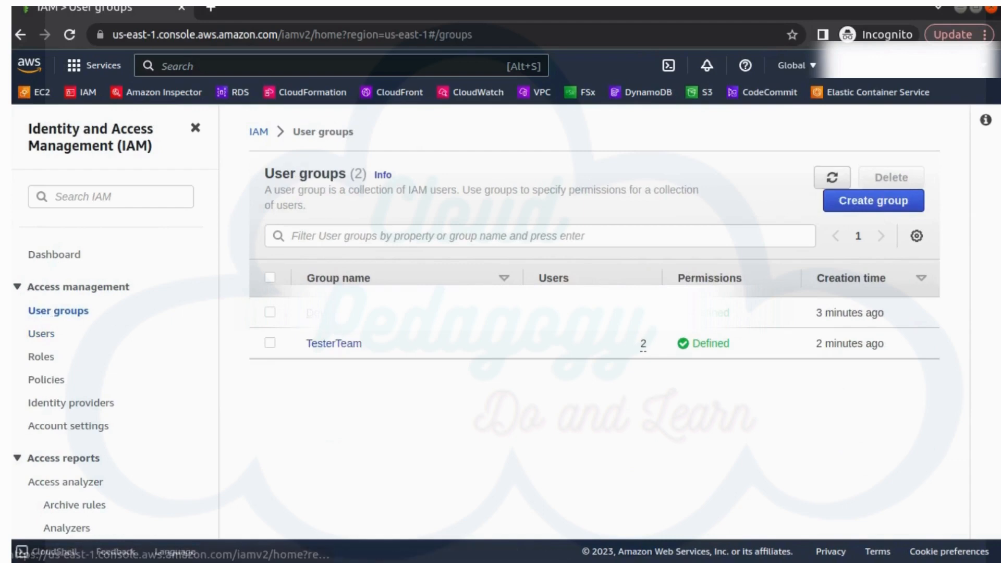
{"action": "left_click", "coordinate": [354, 314]}
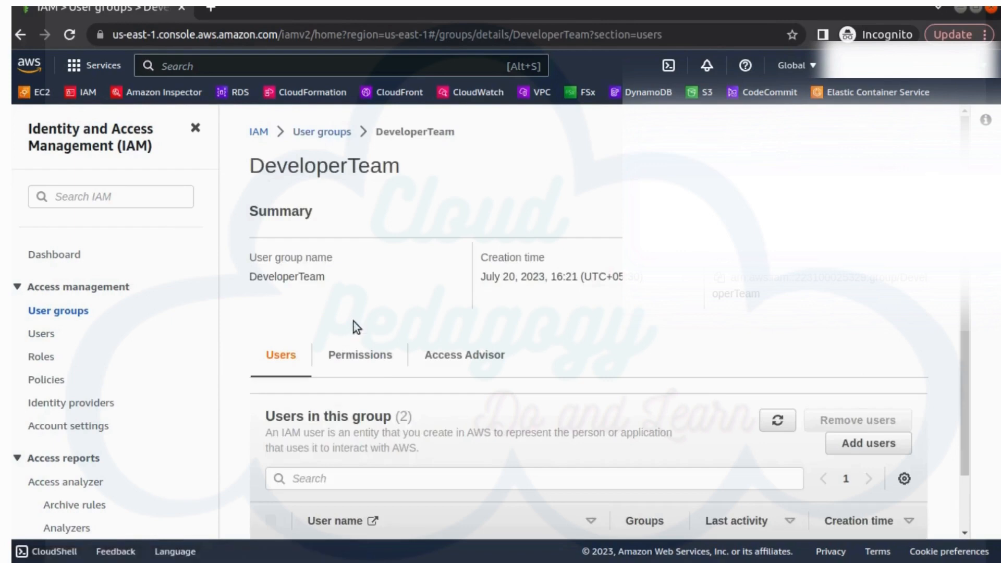
{"action": "scroll", "coordinate": [371, 379], "scroll_direction": "down", "scroll_amount": 3}
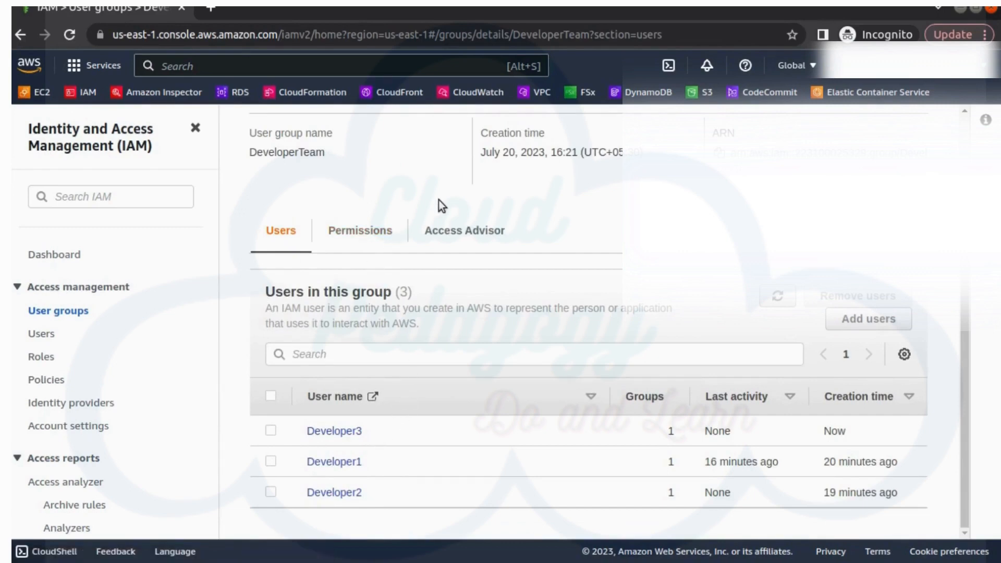
{"action": "left_click", "coordinate": [378, 237]}
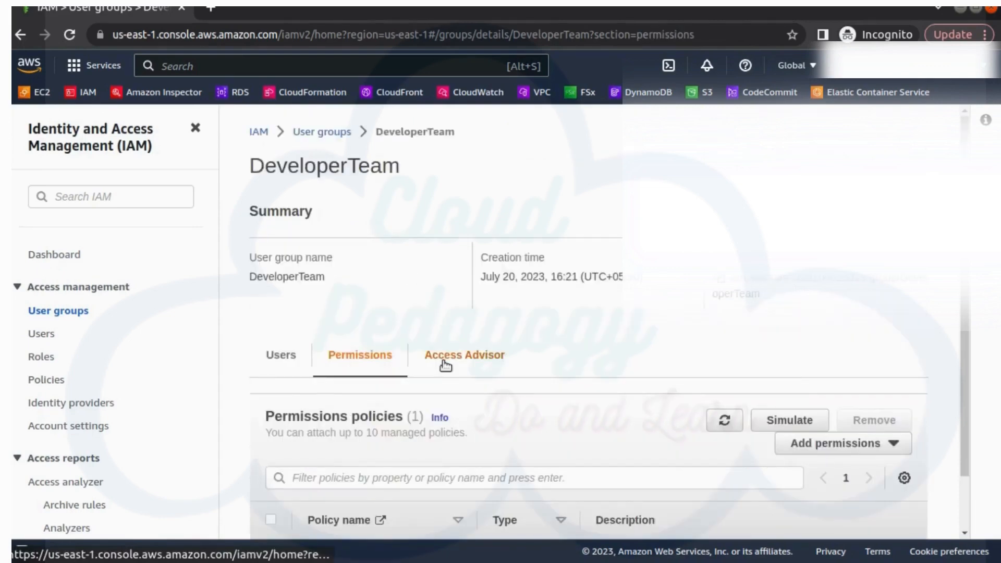
{"action": "scroll", "coordinate": [442, 363], "scroll_direction": "down", "scroll_amount": 2}
{"action": "left_click", "coordinate": [812, 388]}
Step: Attach the AmazonS3FullAccess policy to DeveloperTeam using the S3full filter
{"action": "left_click", "coordinate": [812, 405]}
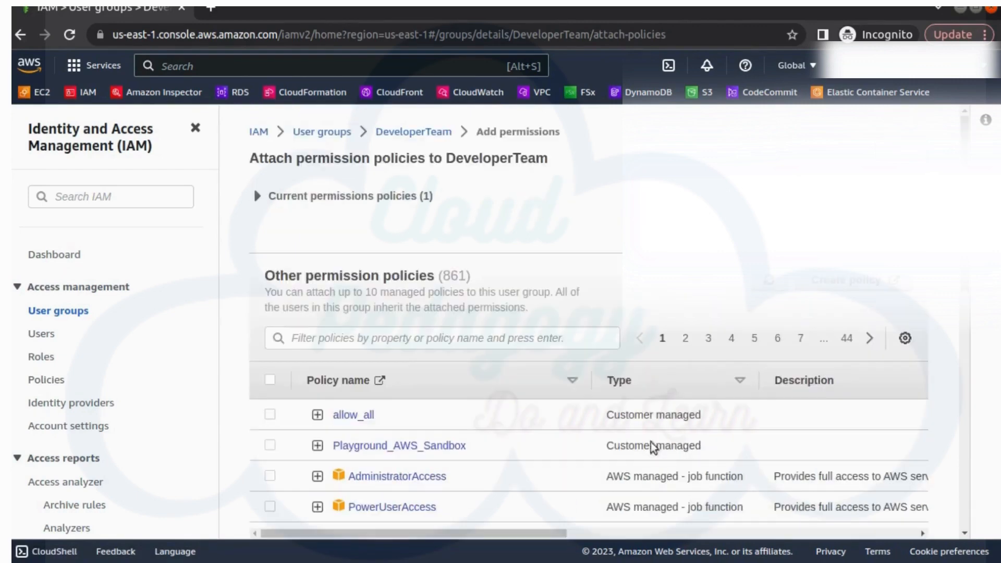
{"action": "left_click", "coordinate": [335, 337]}
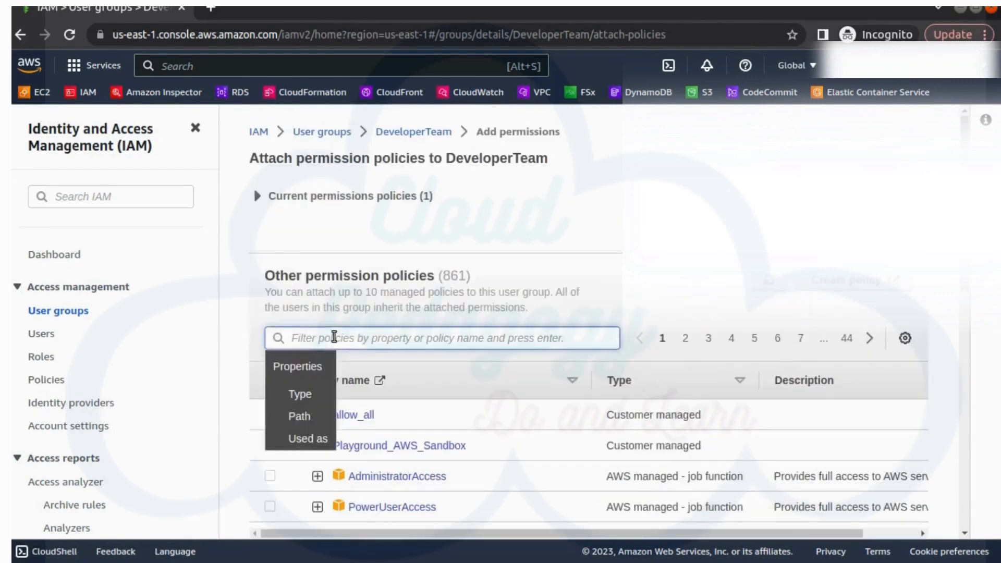
{"action": "type", "text": "S3full"}
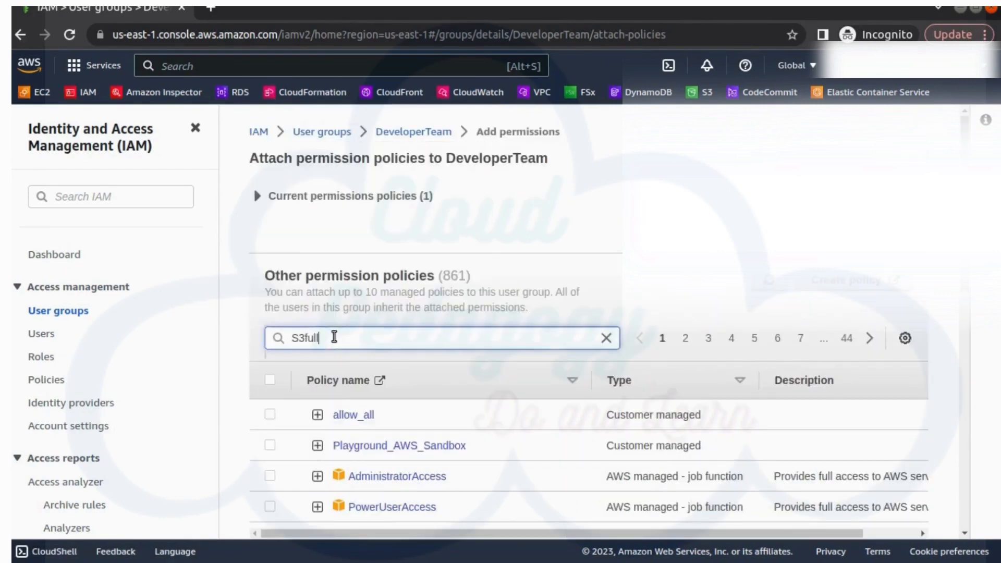
{"action": "key", "text": "Return"}
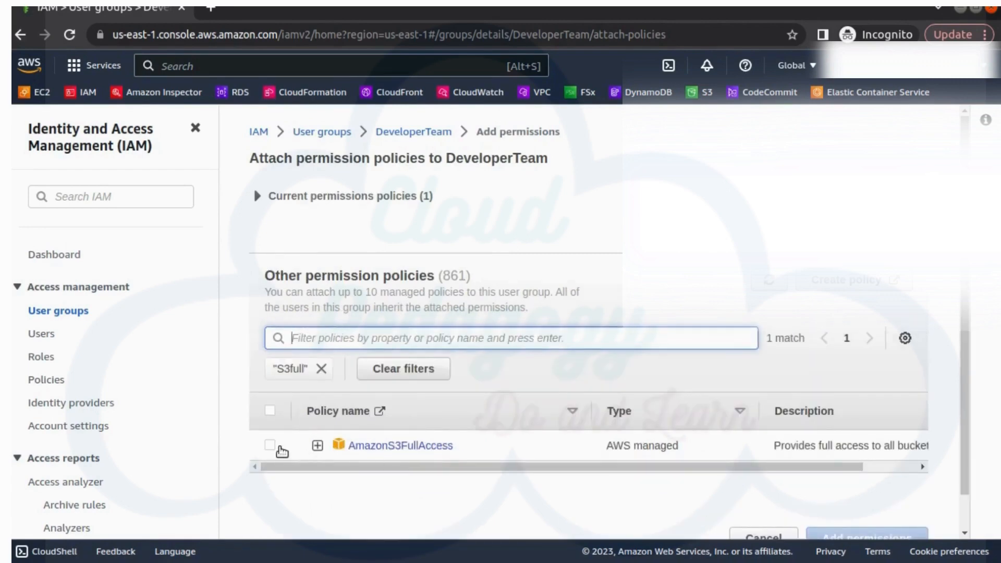
{"action": "left_click", "coordinate": [275, 446]}
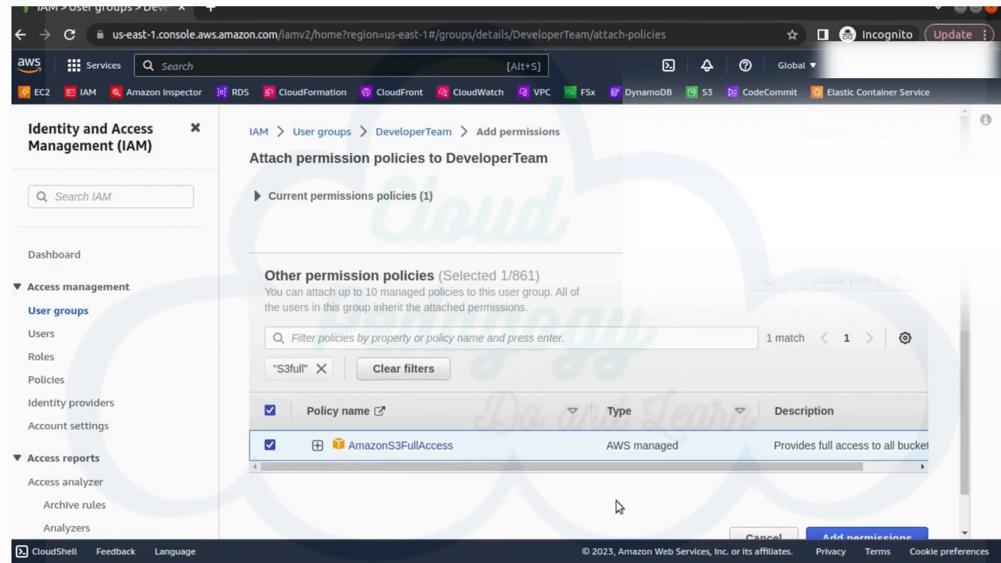
{"action": "scroll", "coordinate": [777, 531], "scroll_direction": "down", "scroll_amount": 1}
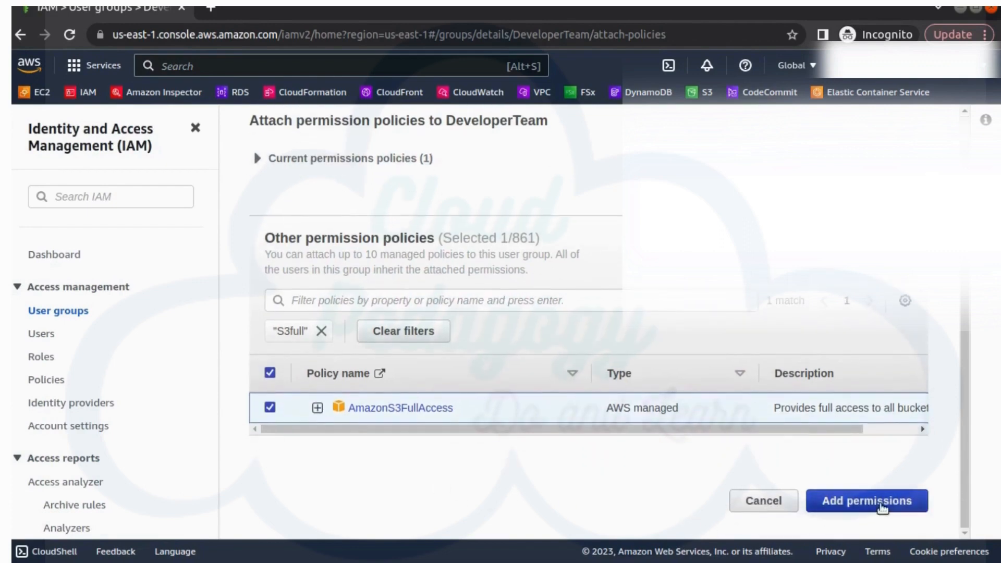
{"action": "left_click", "coordinate": [881, 503]}
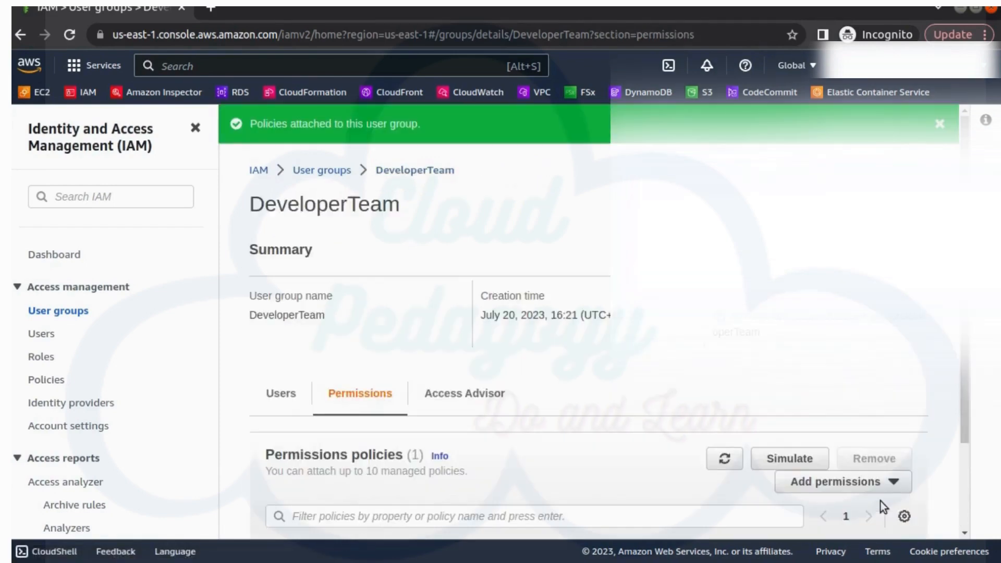
{"action": "scroll", "coordinate": [636, 475], "scroll_direction": "down", "scroll_amount": 2}
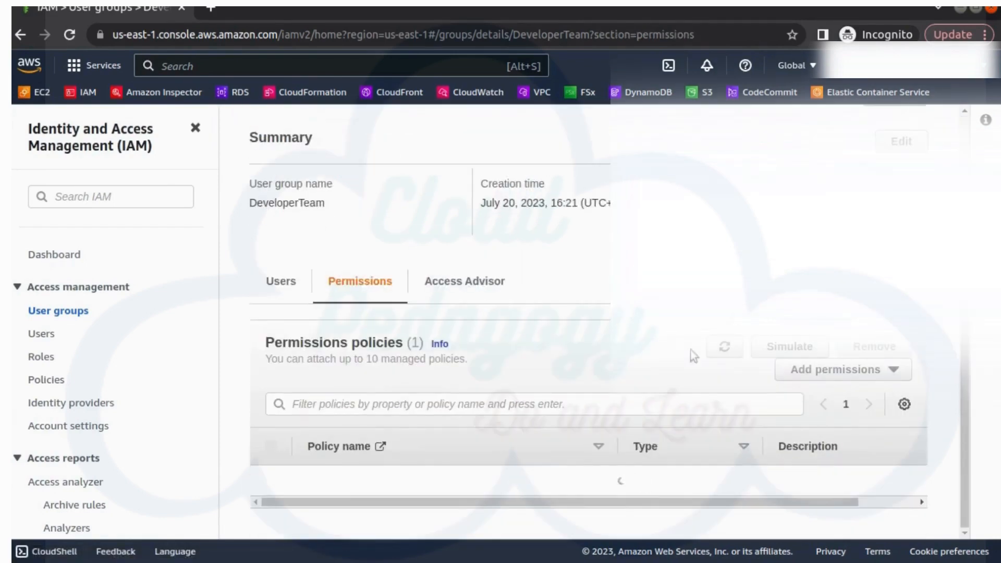
{"action": "scroll", "coordinate": [344, 155], "scroll_direction": "up", "scroll_amount": 2}
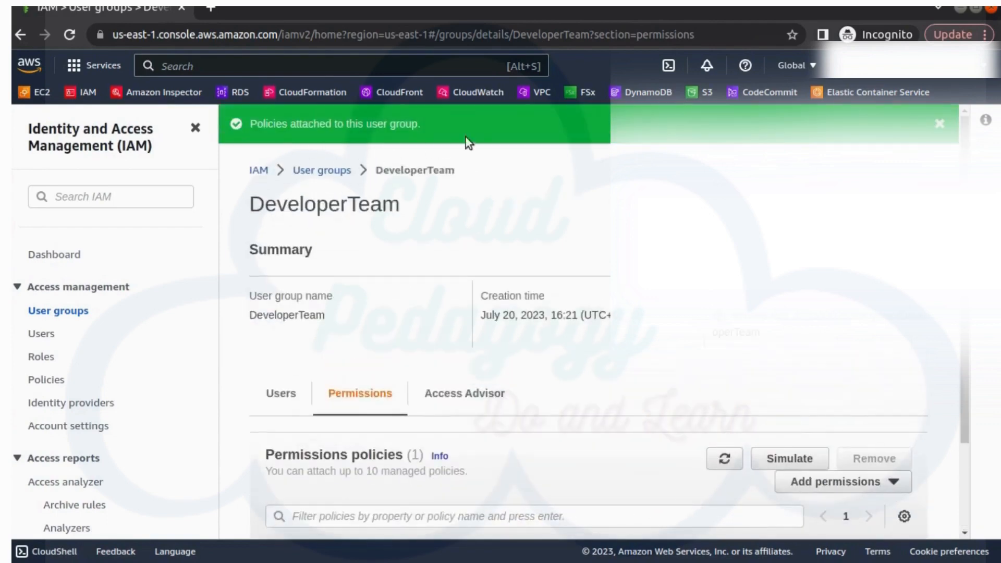
Step: Check DeveloperTeam's members, then open Developer3 to view its EC2 and S3 full-access permissions
{"action": "left_click", "coordinate": [938, 126]}
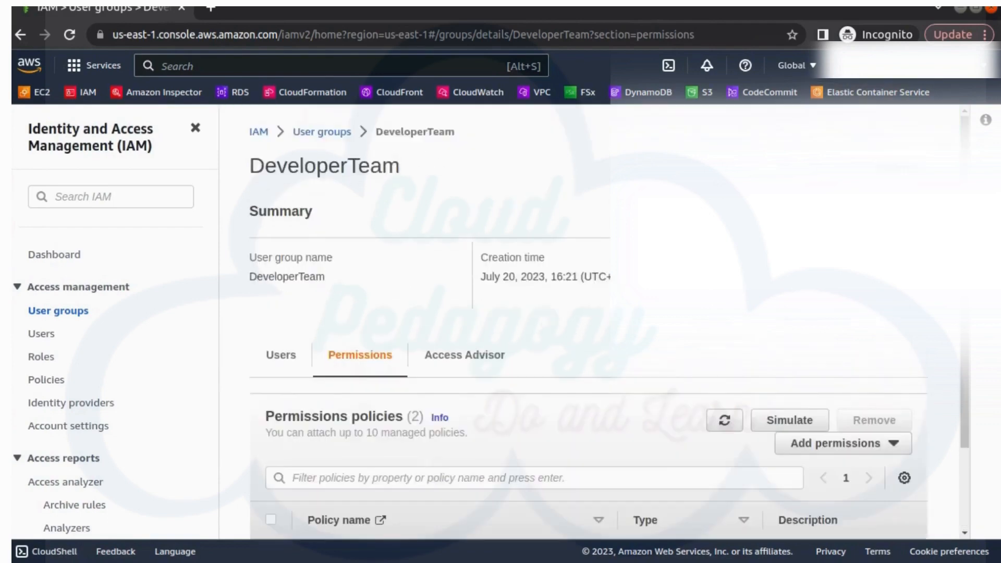
{"action": "scroll", "coordinate": [412, 456], "scroll_direction": "down", "scroll_amount": 2}
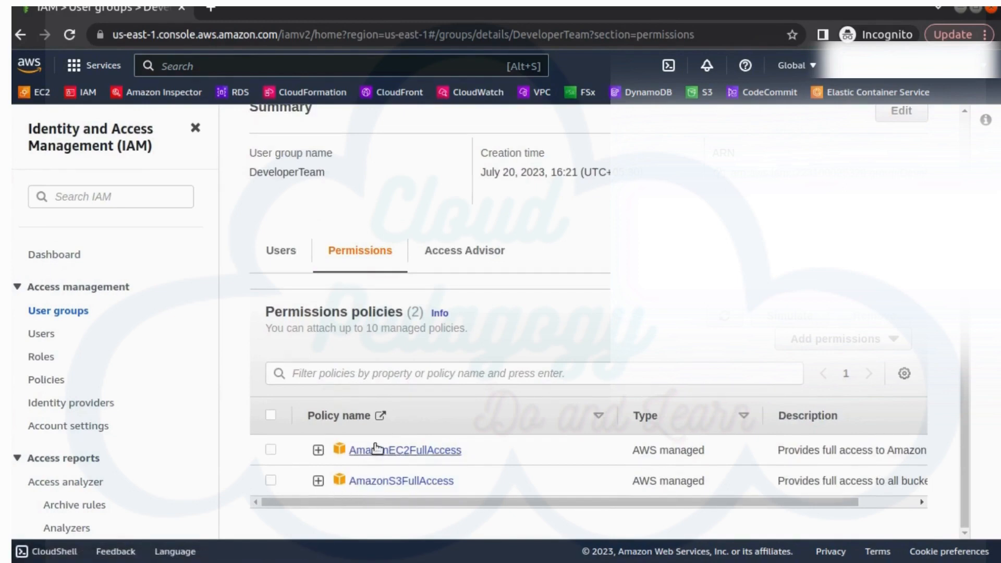
{"action": "left_click", "coordinate": [280, 257]}
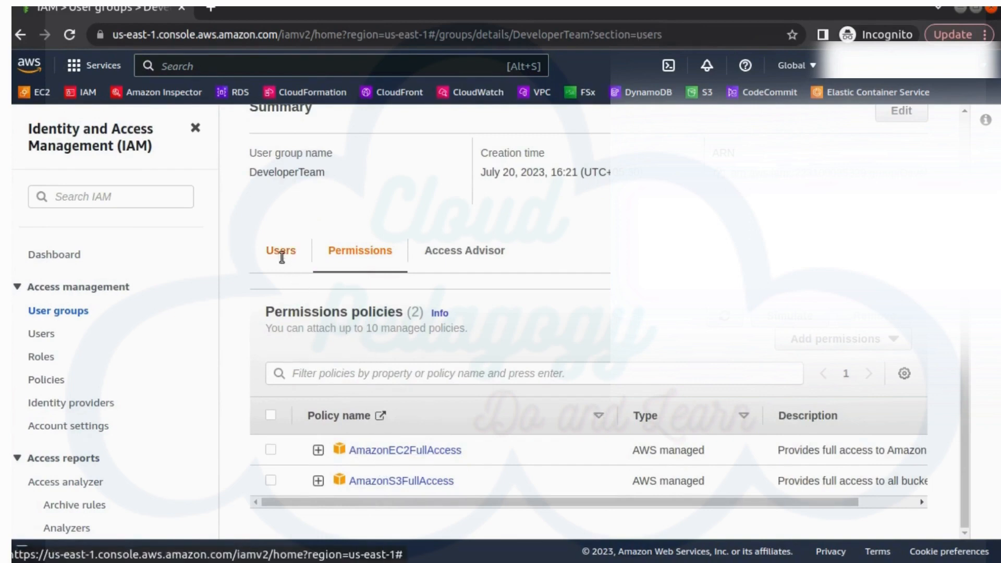
{"action": "scroll", "coordinate": [355, 380], "scroll_direction": "down", "scroll_amount": 3}
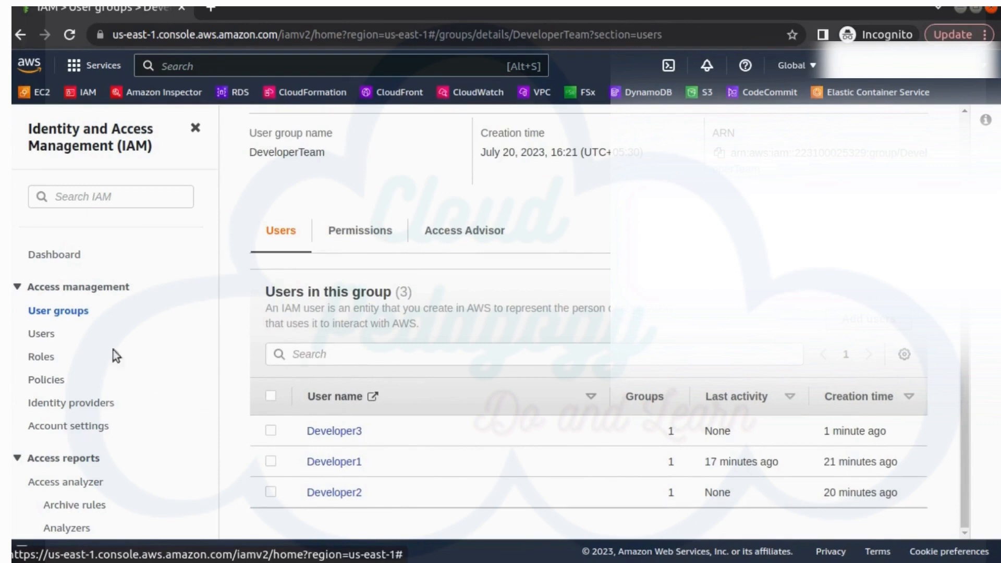
{"action": "left_click", "coordinate": [41, 334]}
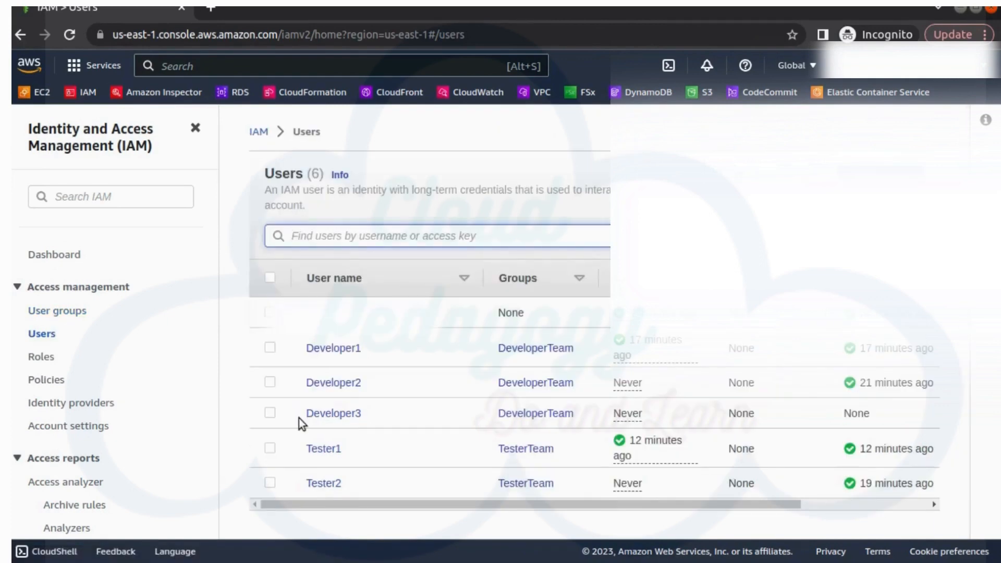
{"action": "left_click", "coordinate": [331, 414]}
{"action": "scroll", "coordinate": [326, 423], "scroll_direction": "down", "scroll_amount": 2}
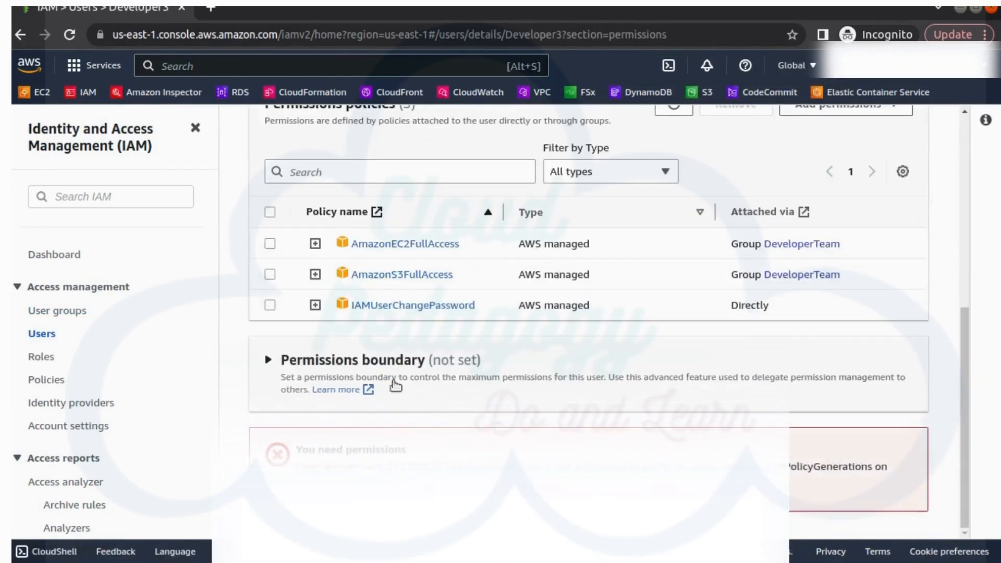